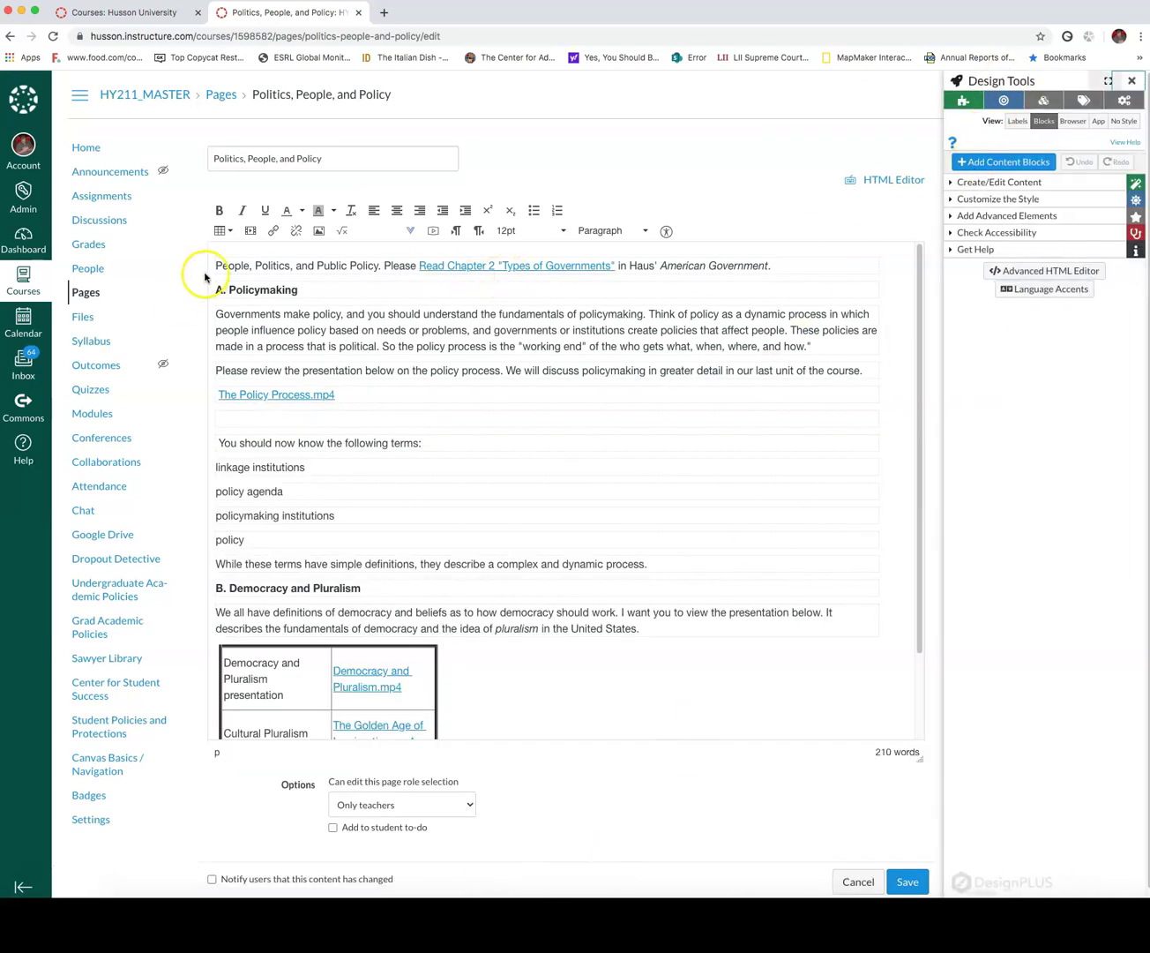
- Copy the page's entire existing content, from the opening reading line through the Discussion Board 2: Pluralism line
{"action": "left_click_drag", "start_coordinate": [213, 264], "coordinate": [696, 750]}
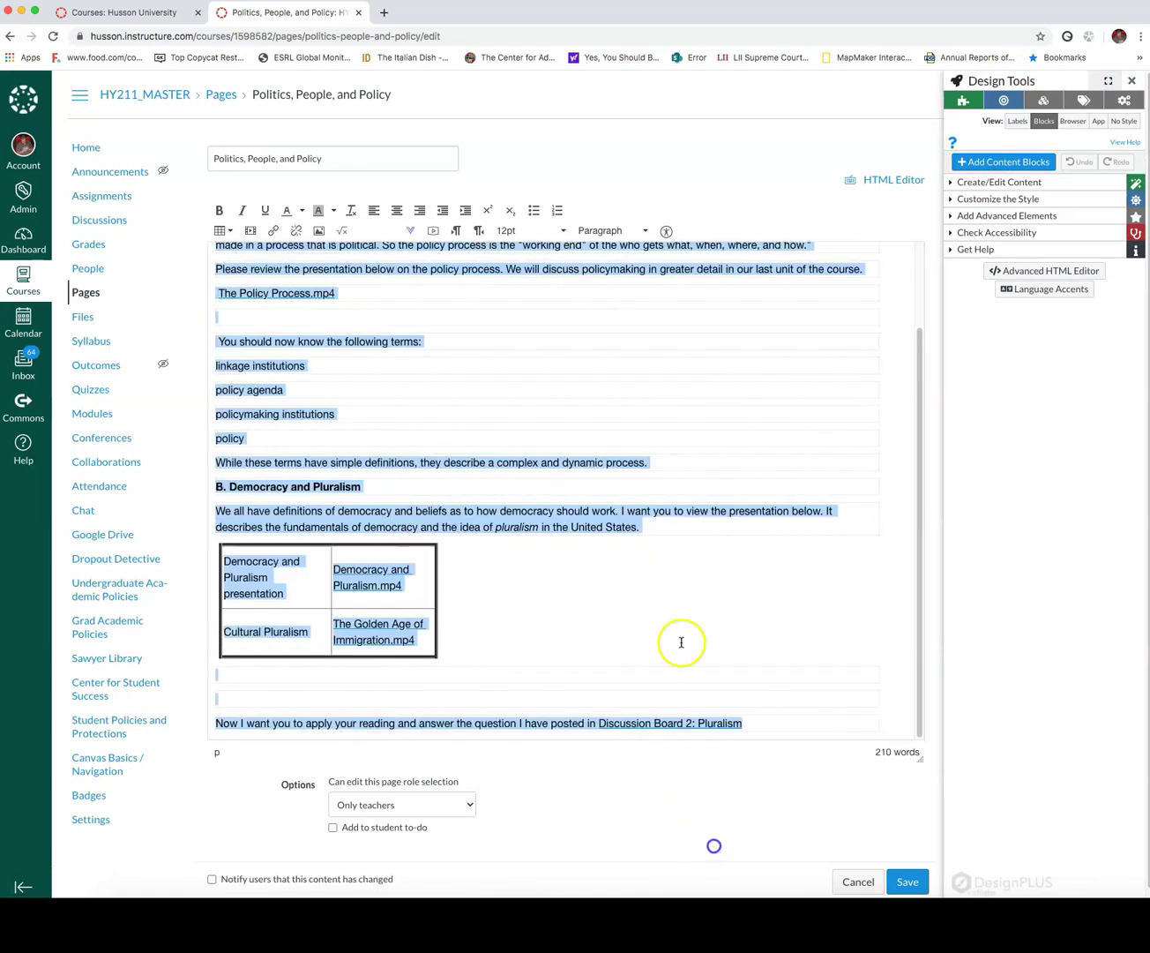
{"action": "scroll", "coordinate": [264, 304], "scroll_direction": "up", "scroll_amount": 3}
{"action": "right_click", "coordinate": [262, 269]}
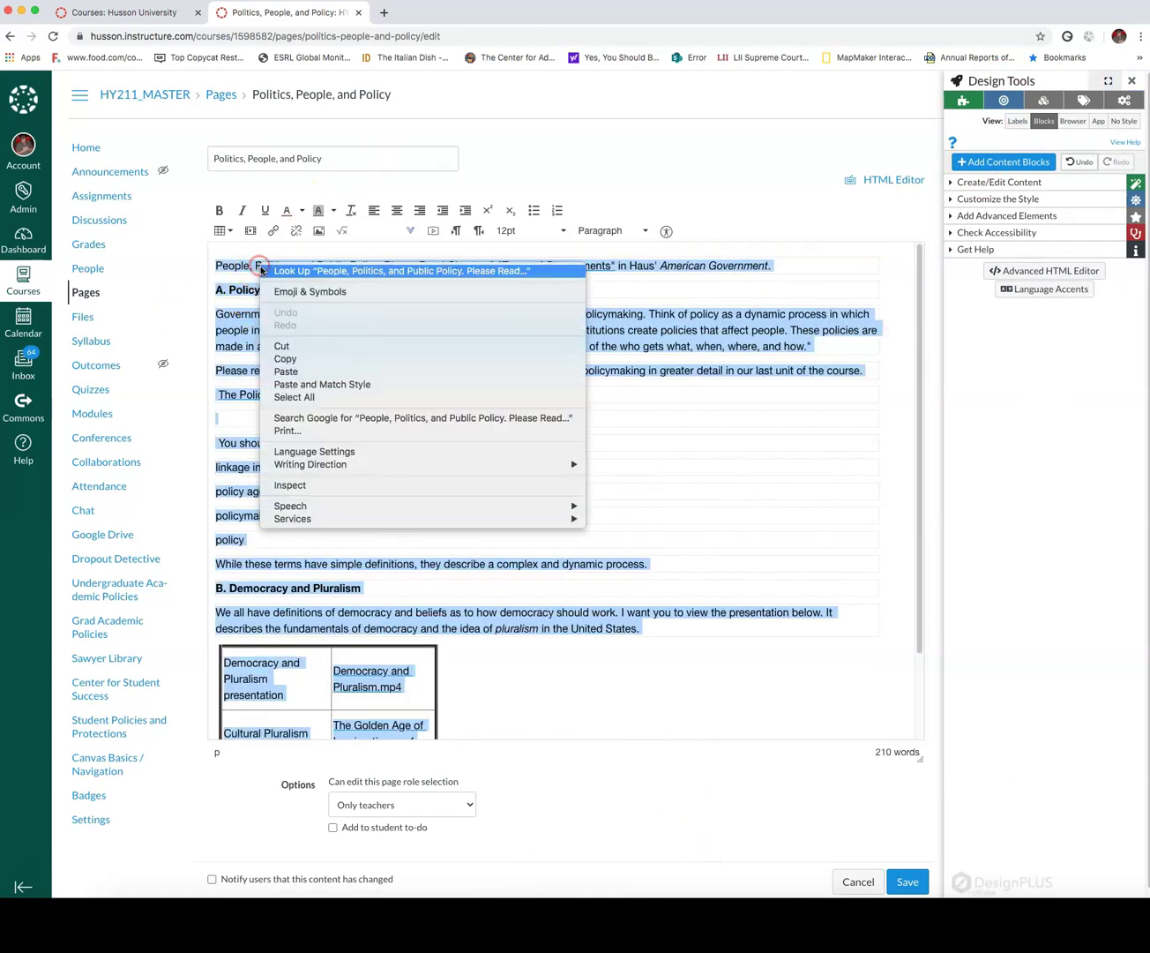
{"action": "left_click", "coordinate": [326, 359]}
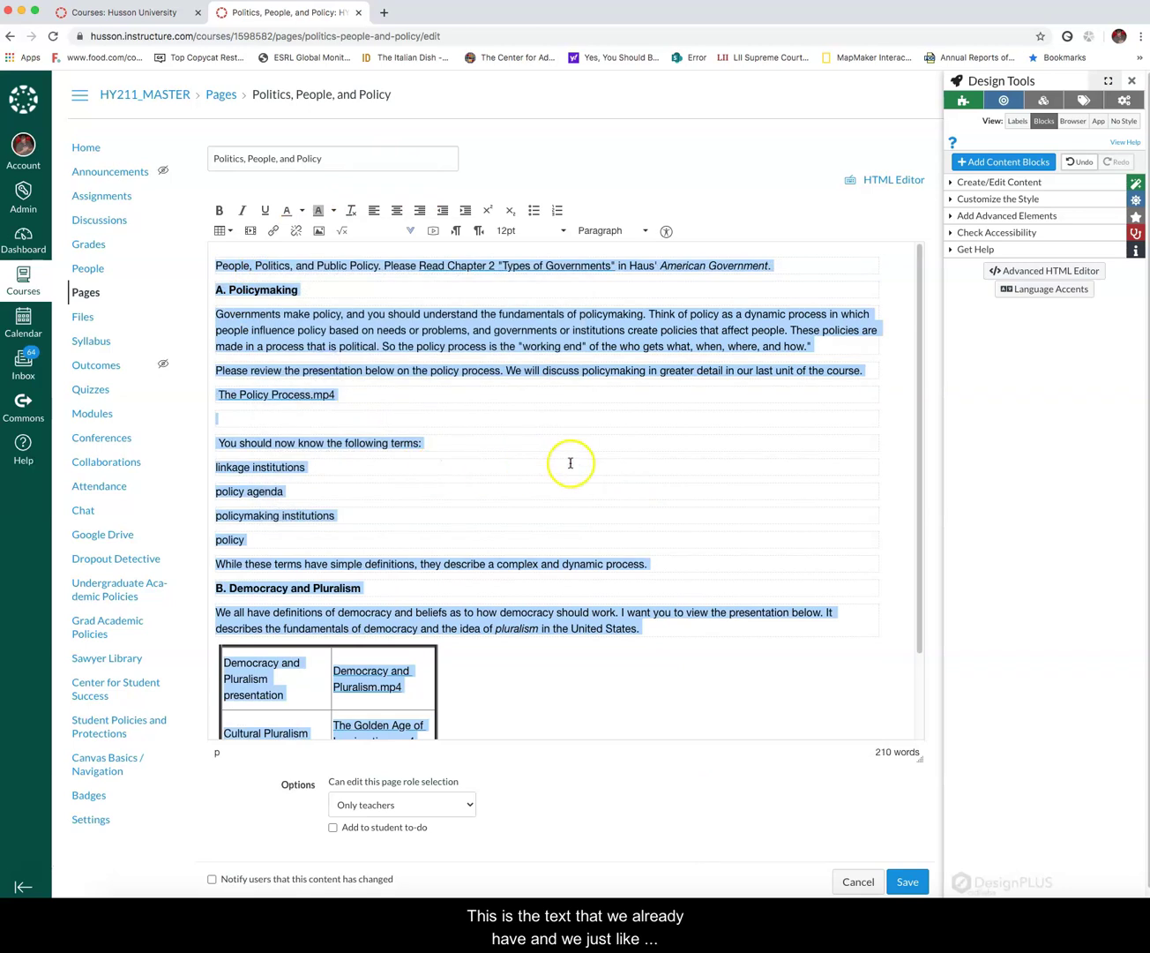
- Replace the page content with the institution template Sample Unit Page
{"action": "left_click", "coordinate": [986, 181]}
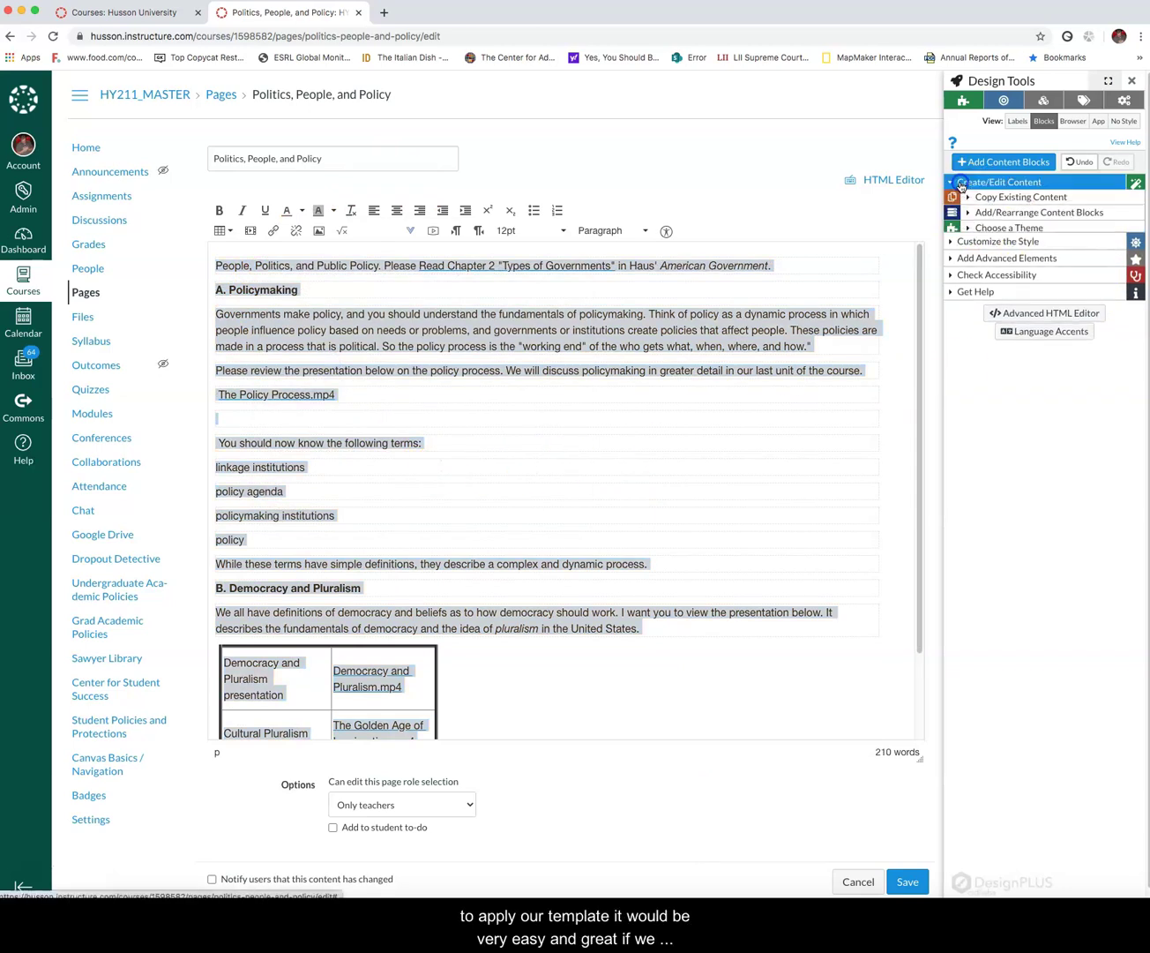
{"action": "left_click", "coordinate": [868, 303]}
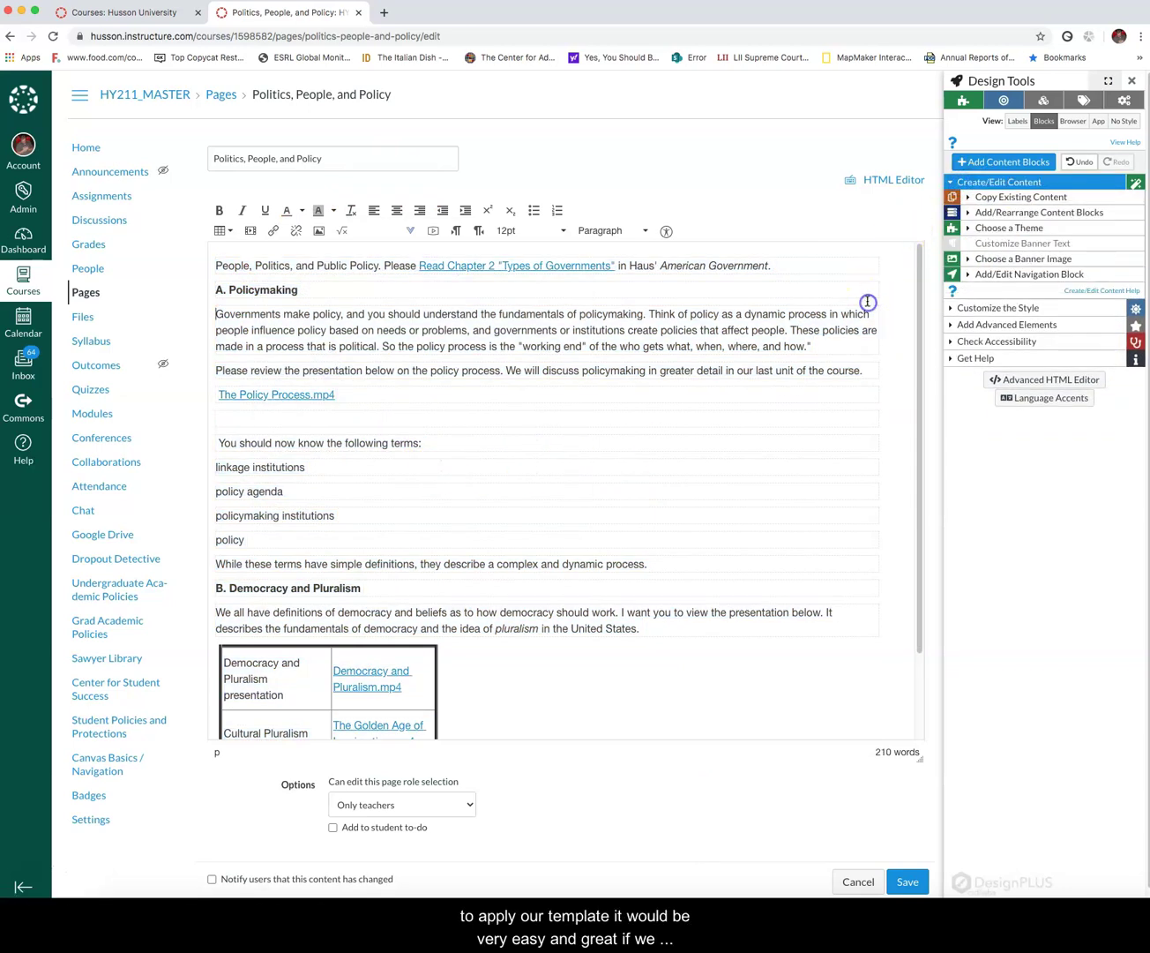
{"action": "left_click", "coordinate": [971, 196]}
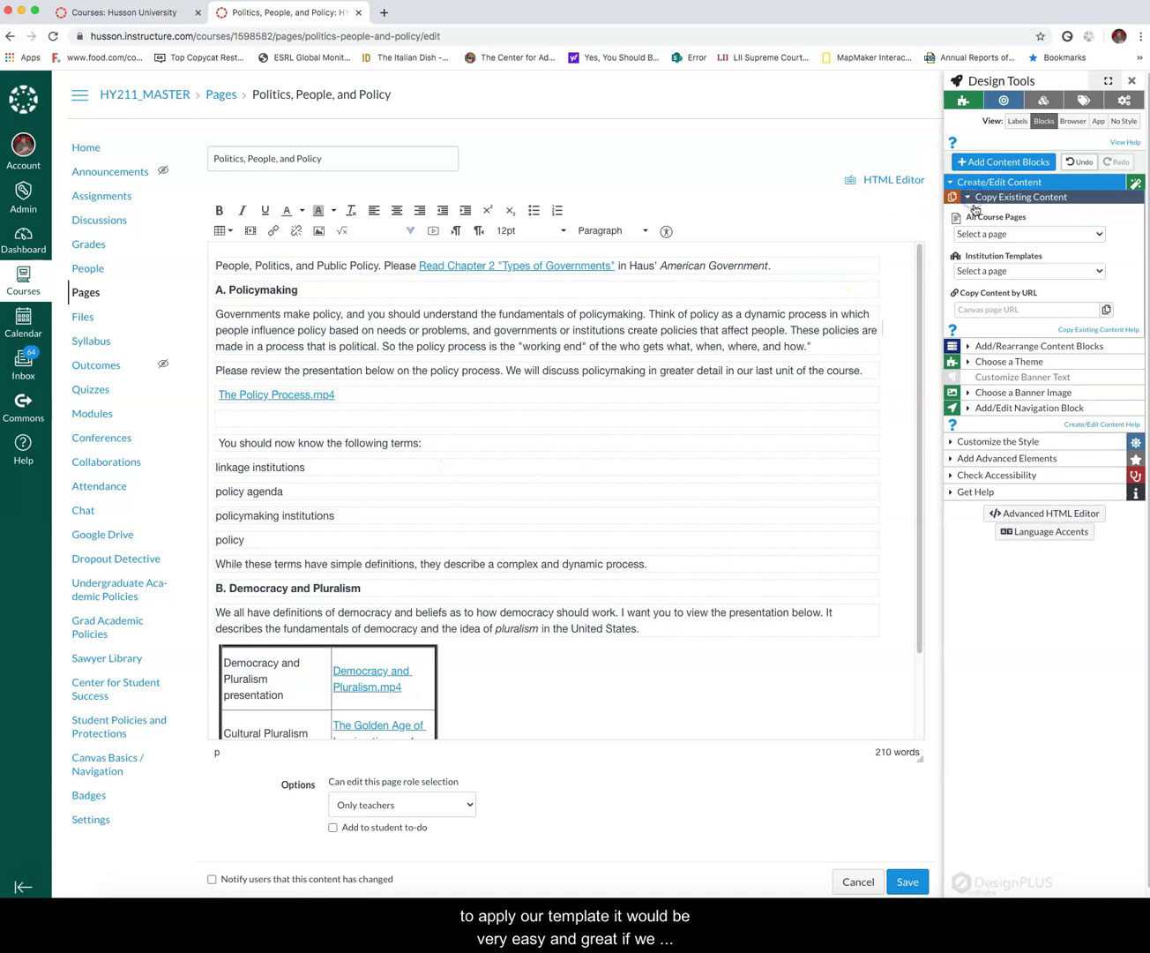
{"action": "left_click", "coordinate": [1072, 270]}
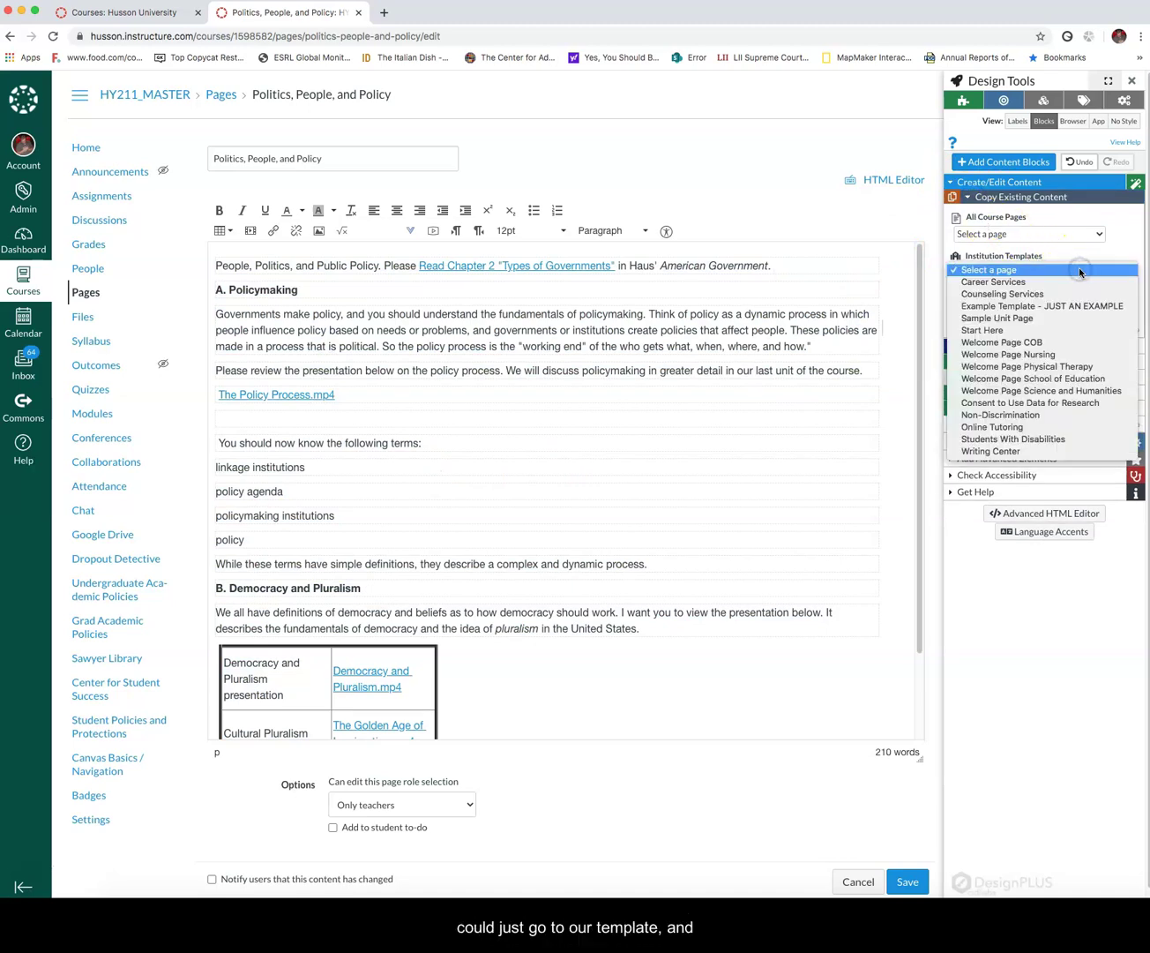
{"action": "left_click", "coordinate": [1080, 318]}
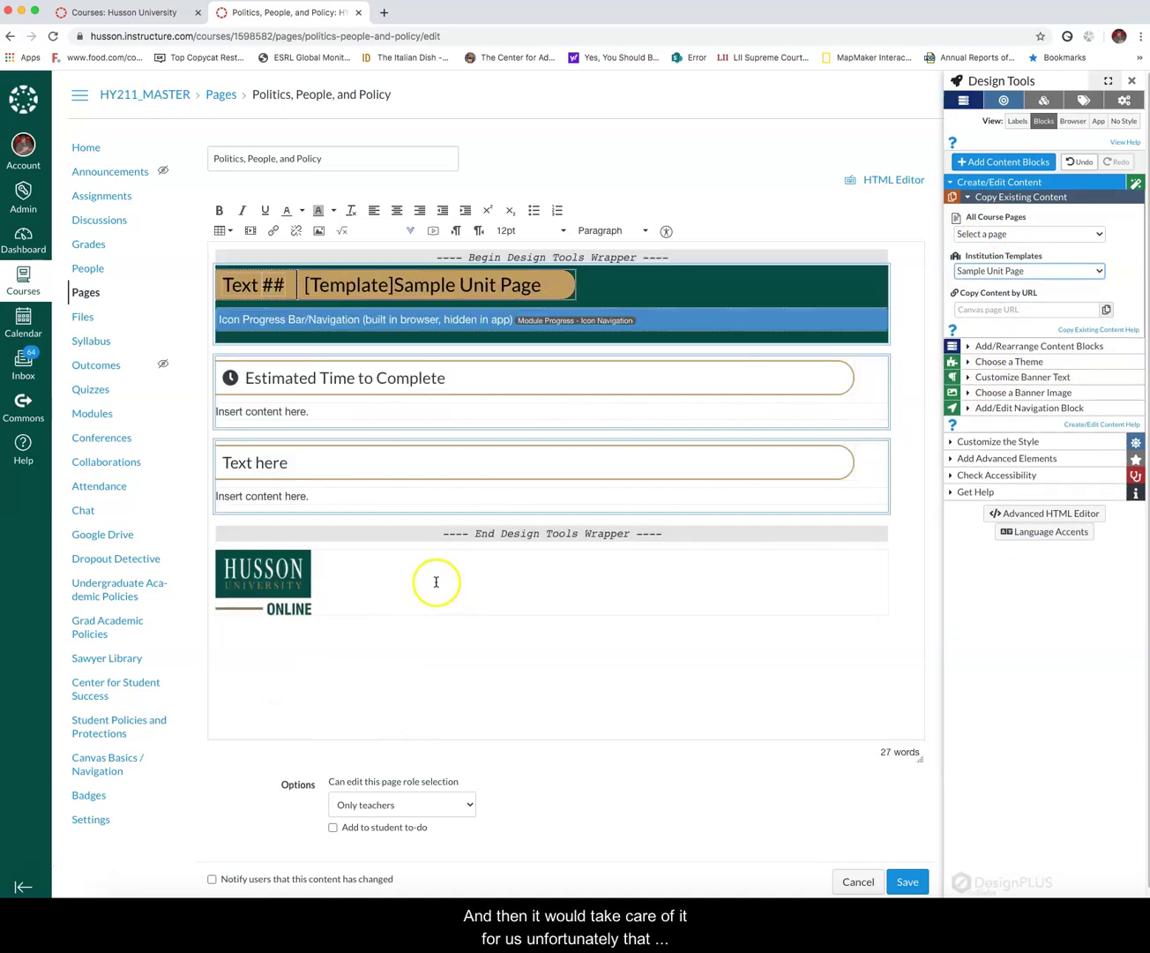
- Paste the copied original content below the Husson University Online logo, outside the Design Tools wrapper
{"action": "left_click", "coordinate": [271, 661]}
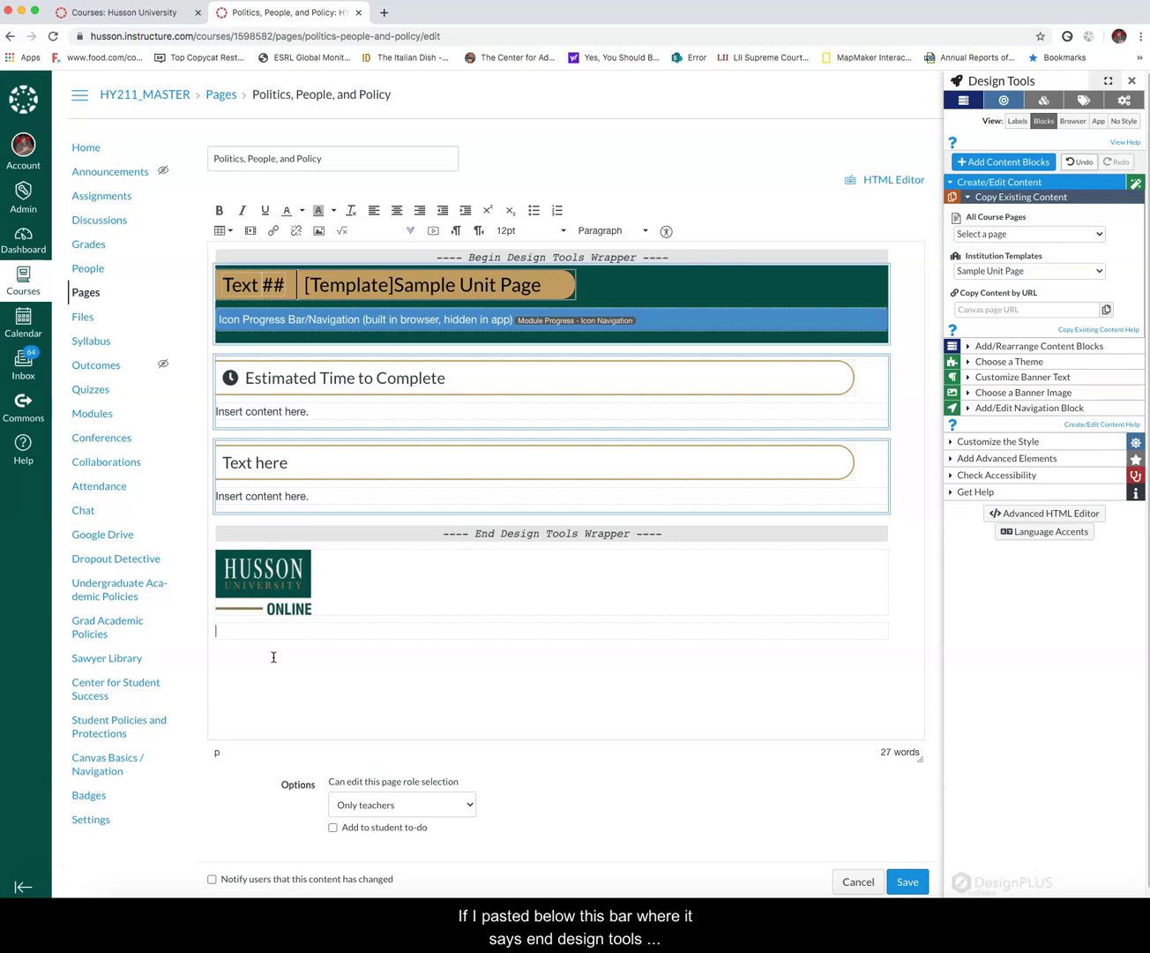
{"action": "key", "text": "ctrl+v"}
{"action": "scroll", "coordinate": [494, 583], "scroll_direction": "up", "scroll_amount": 15}
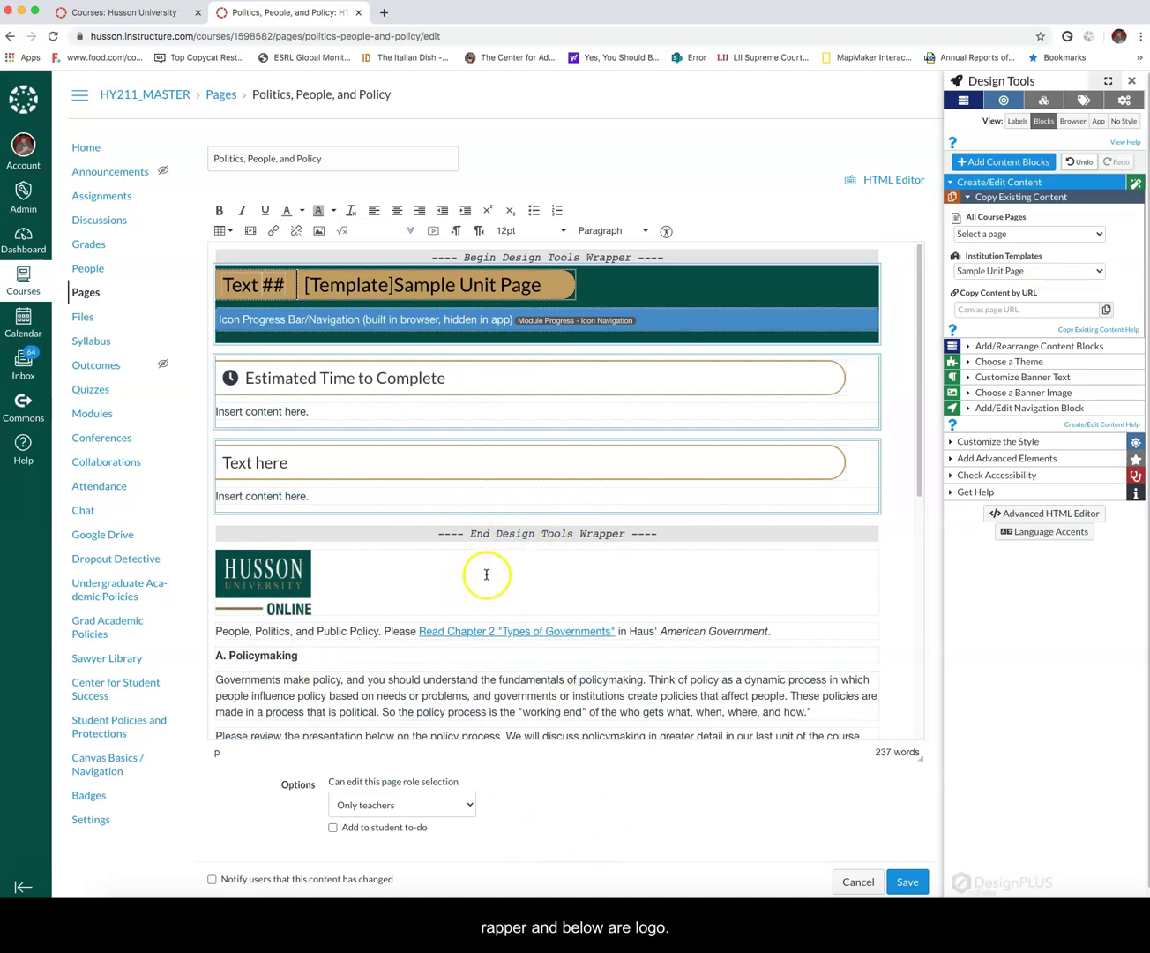
{"action": "scroll", "coordinate": [731, 682], "scroll_direction": "down", "scroll_amount": 5}
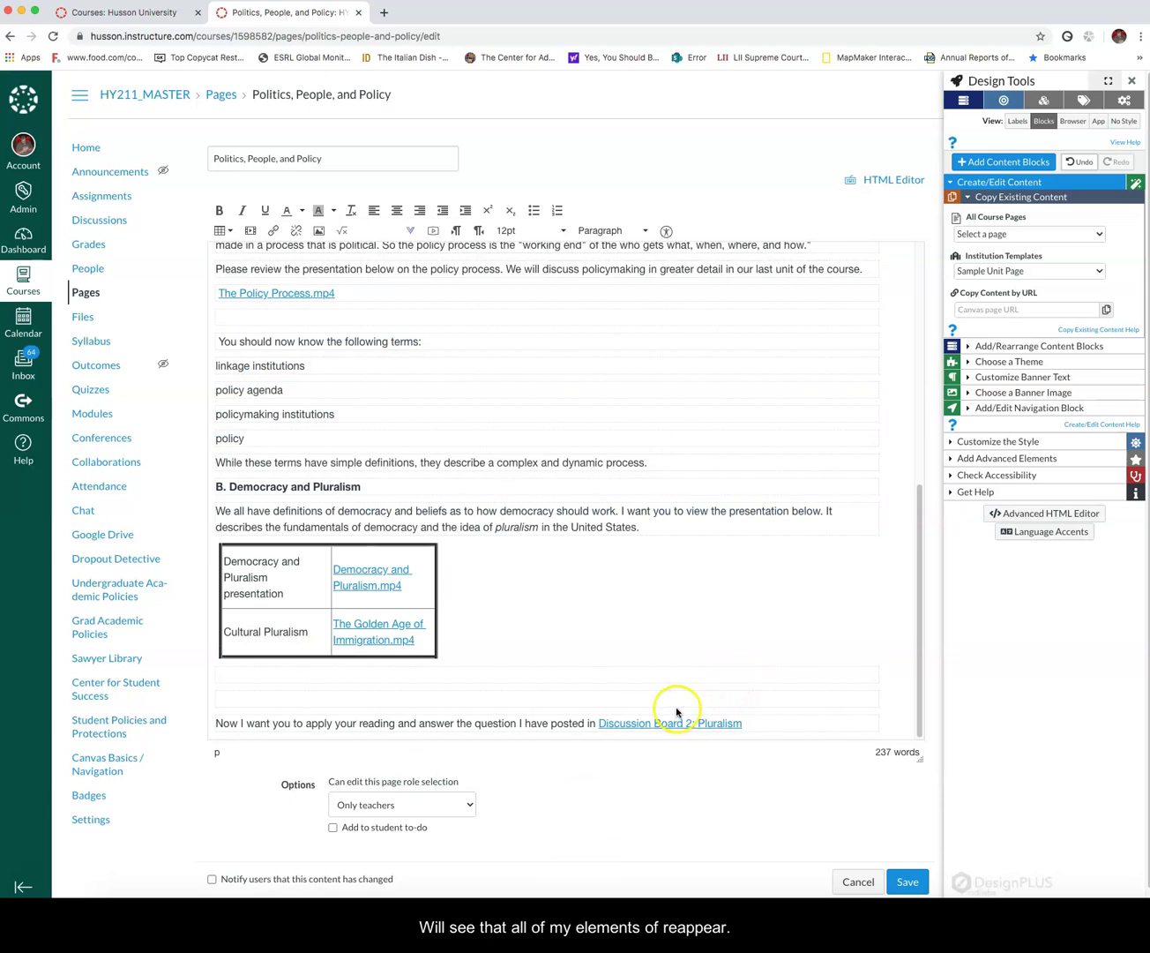
{"action": "scroll", "coordinate": [671, 703], "scroll_direction": "up", "scroll_amount": 5}
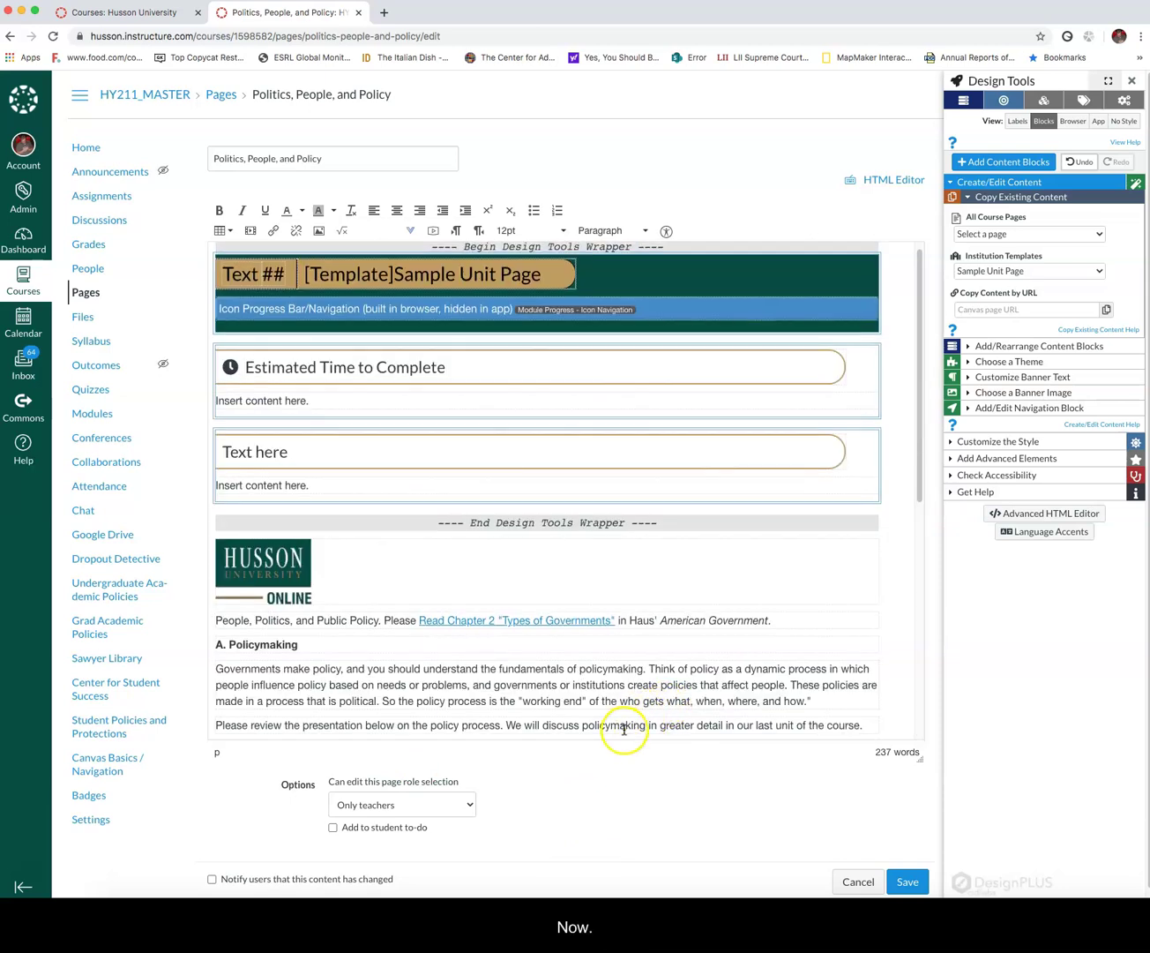
- Replace the placeholder under Estimated Time to Complete with "Students should expect to spend between 2-3 hours completing this material."
{"action": "left_click", "coordinate": [290, 452]}
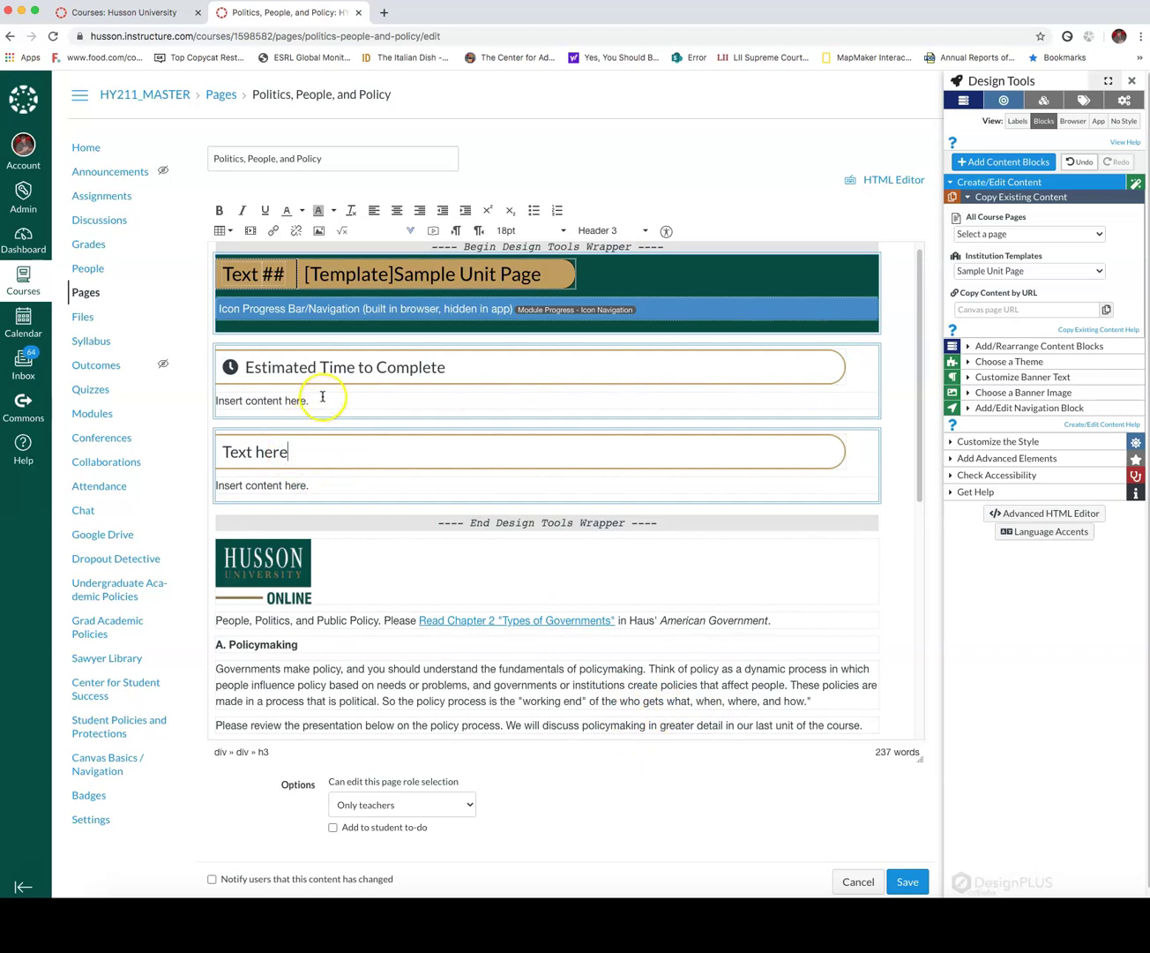
{"action": "left_click_drag", "start_coordinate": [310, 402], "coordinate": [212, 402]}
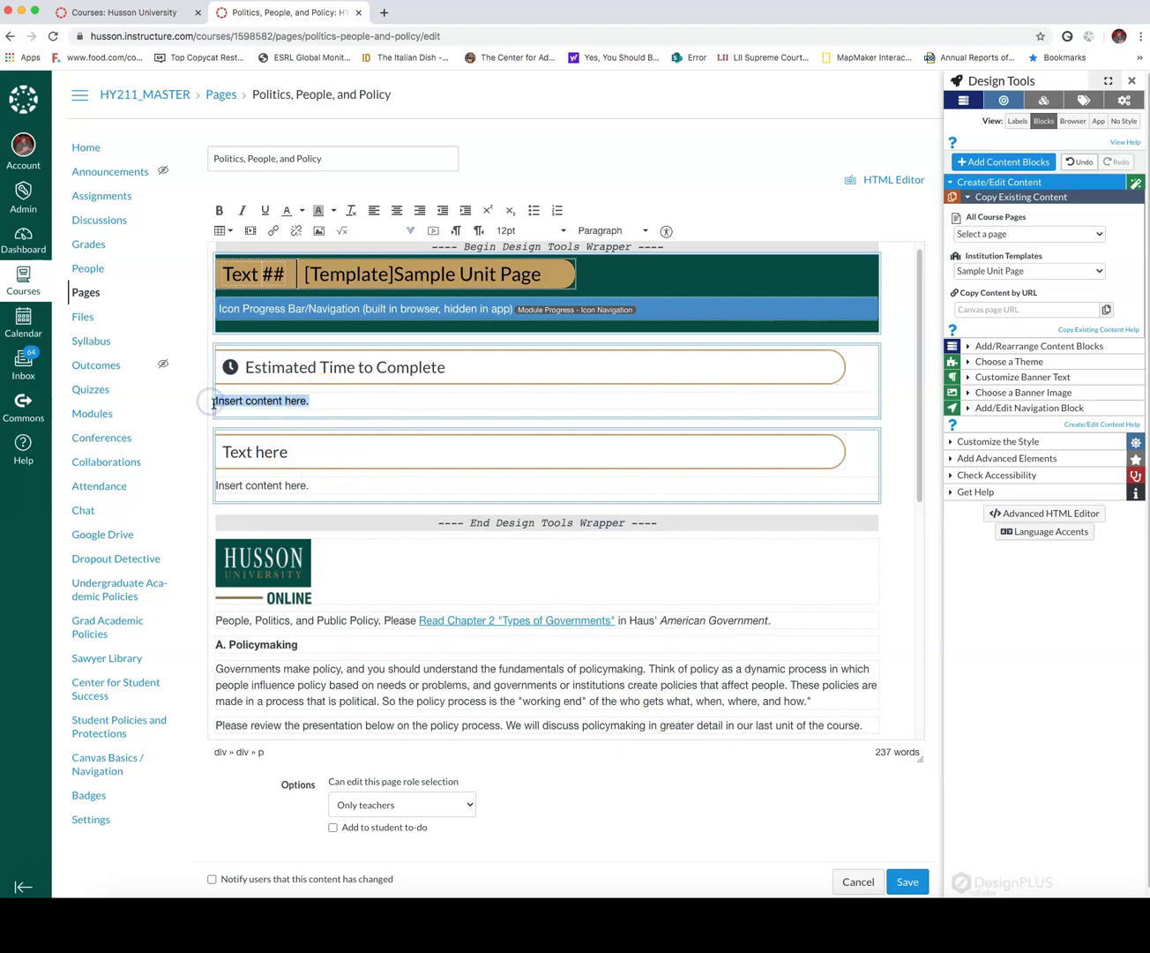
{"action": "type", "text": "S"}
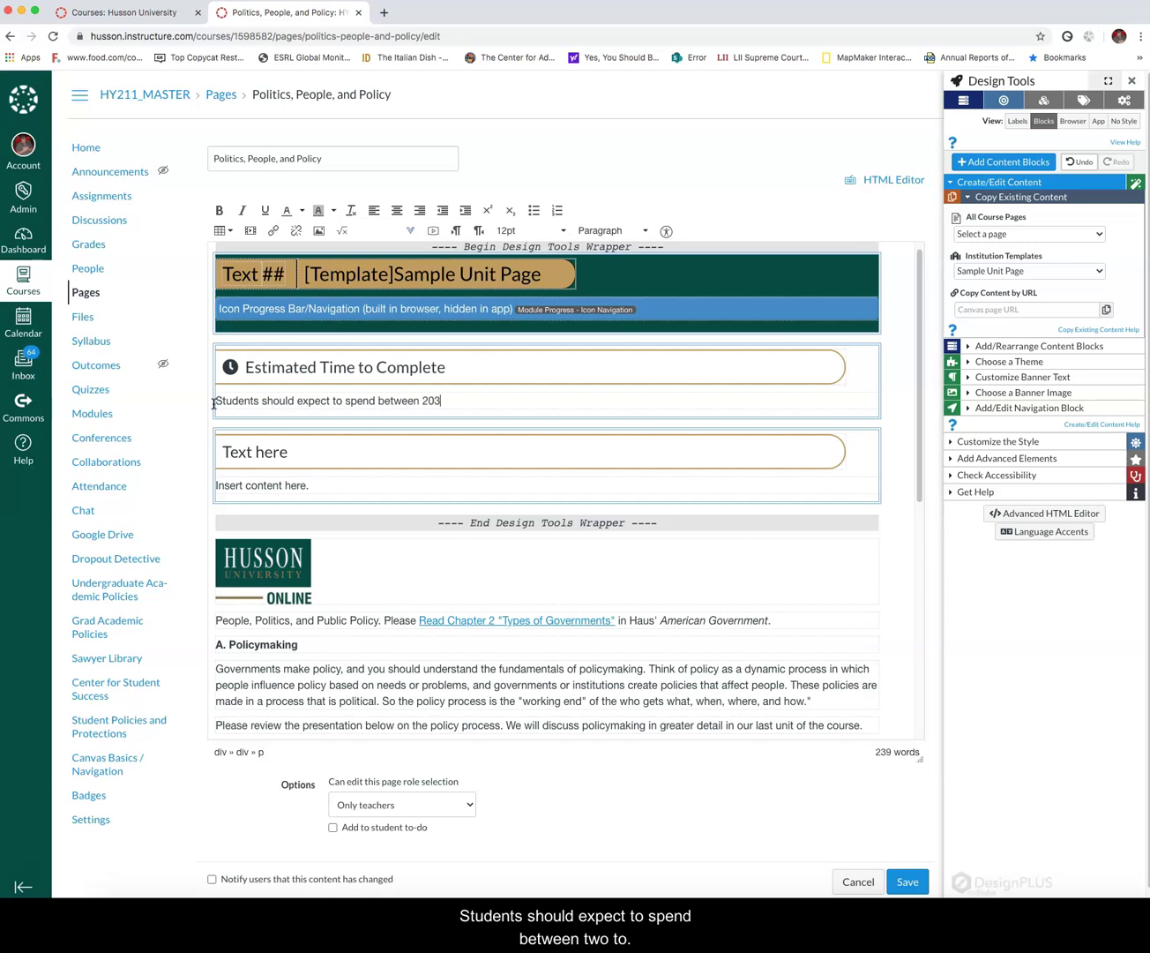
{"action": "key", "text": "BackSpace"}
{"action": "key", "text": "BackSpace"}
{"action": "type", "text": "-3 h"}
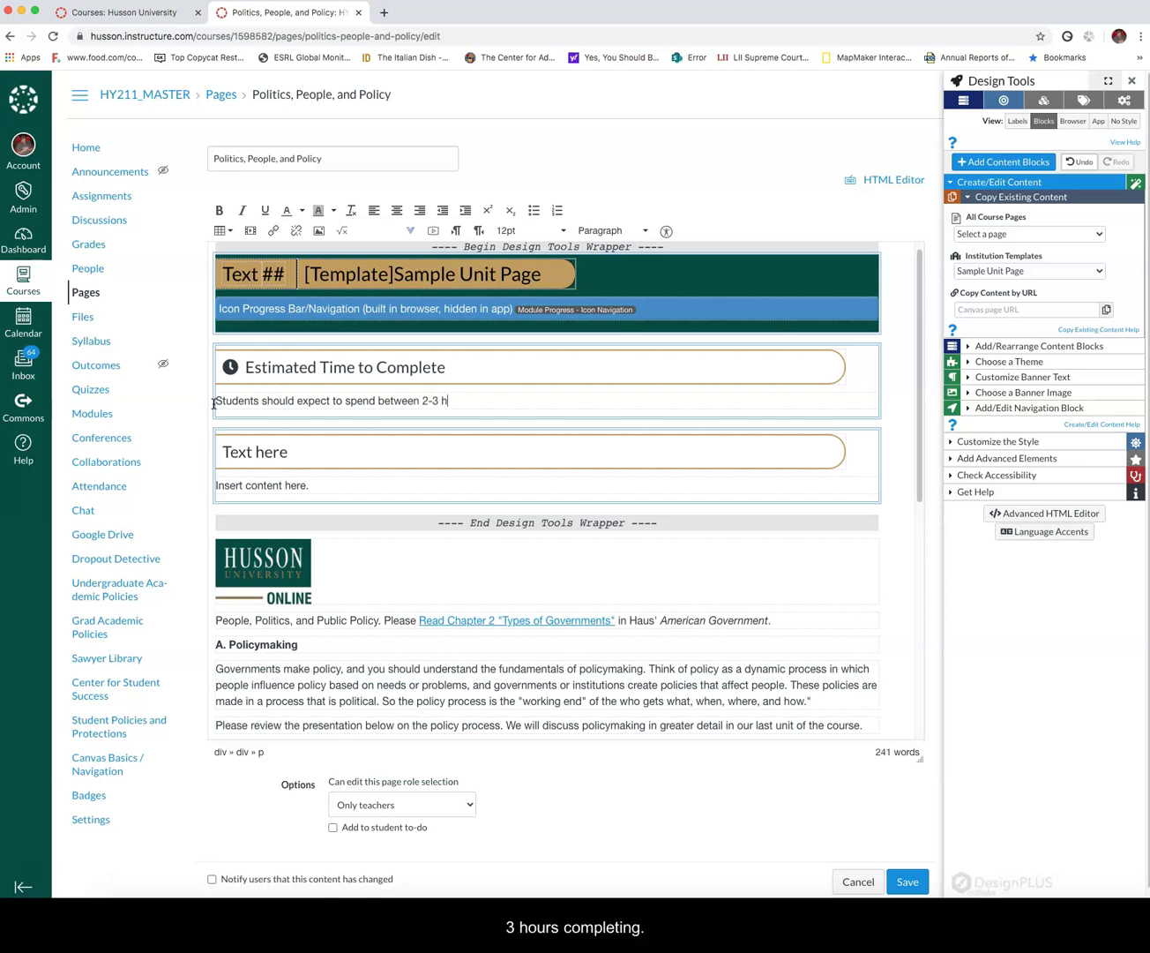
{"action": "type", "text": "ours completeing t"}
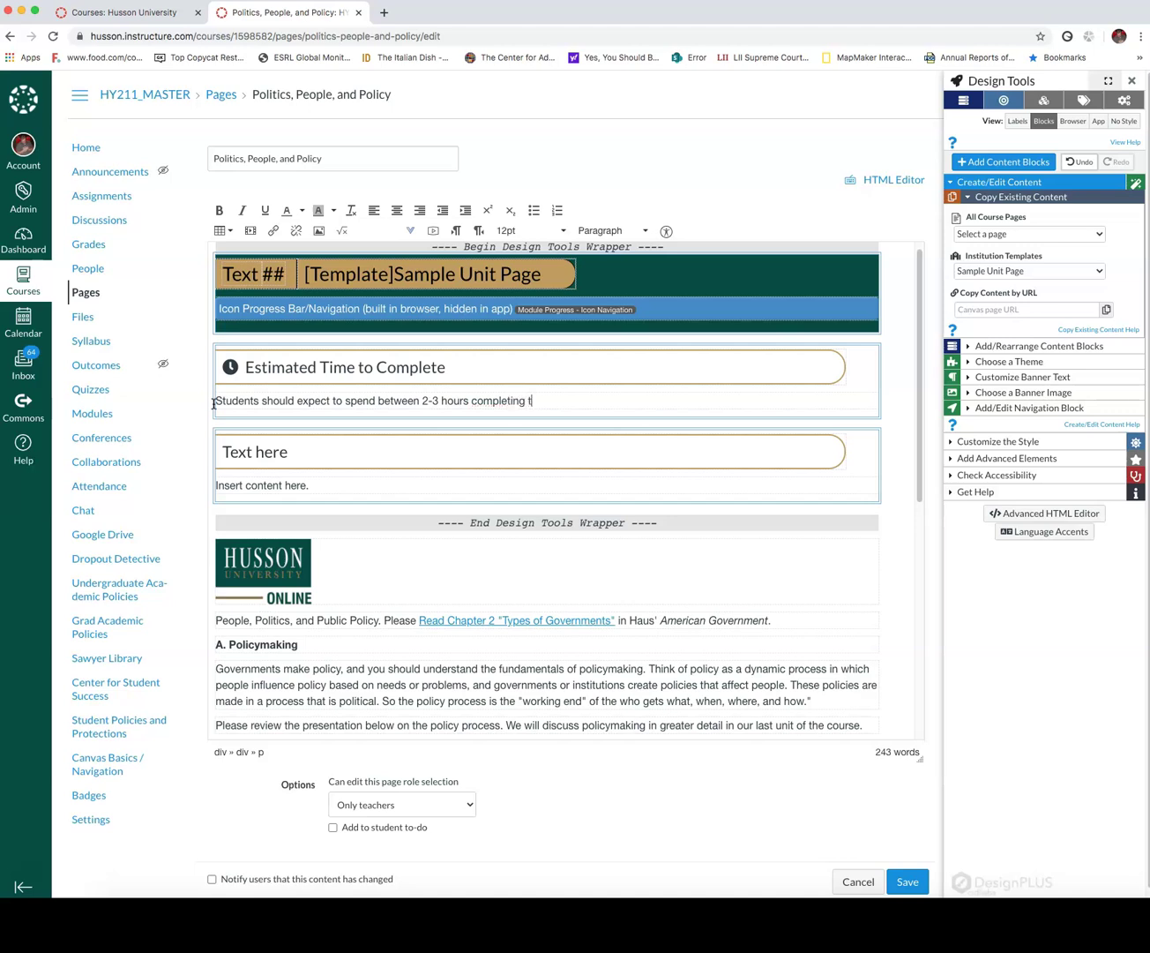
{"action": "type", "text": "."}
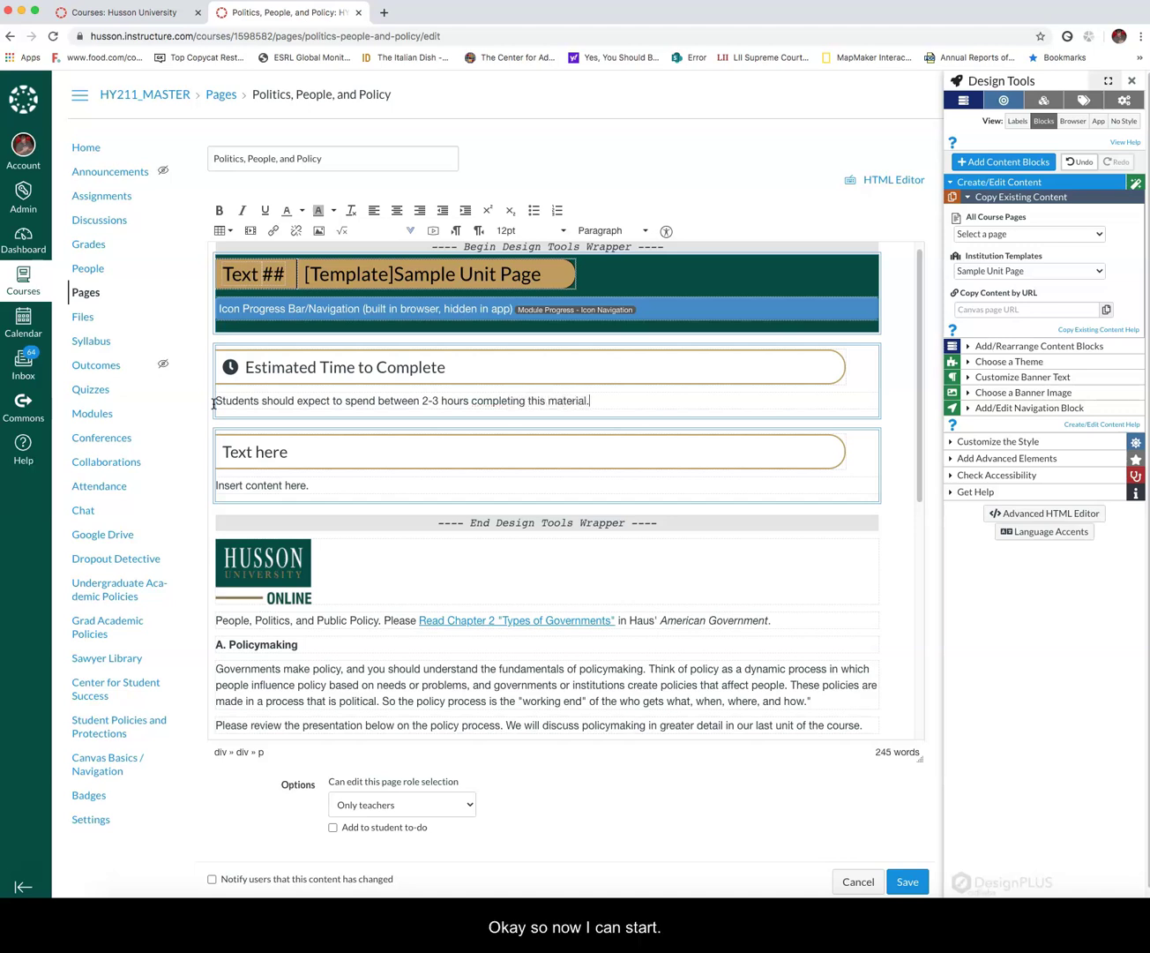
- Change the "Text here" block heading to "Reading Assignment"
{"action": "left_click", "coordinate": [300, 451]}
{"action": "scroll", "coordinate": [300, 452], "scroll_direction": "down", "scroll_amount": 3}
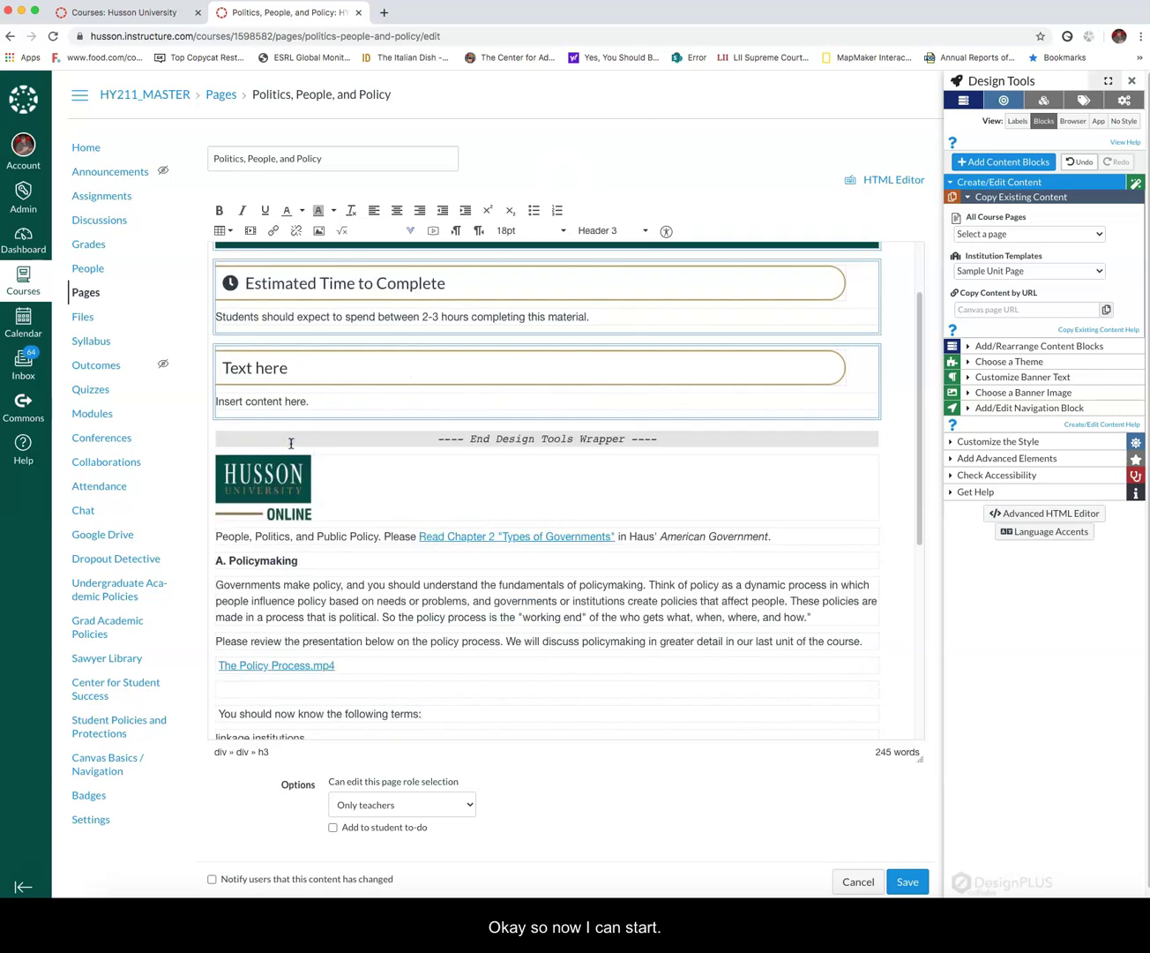
{"action": "triple_click", "coordinate": [217, 323]}
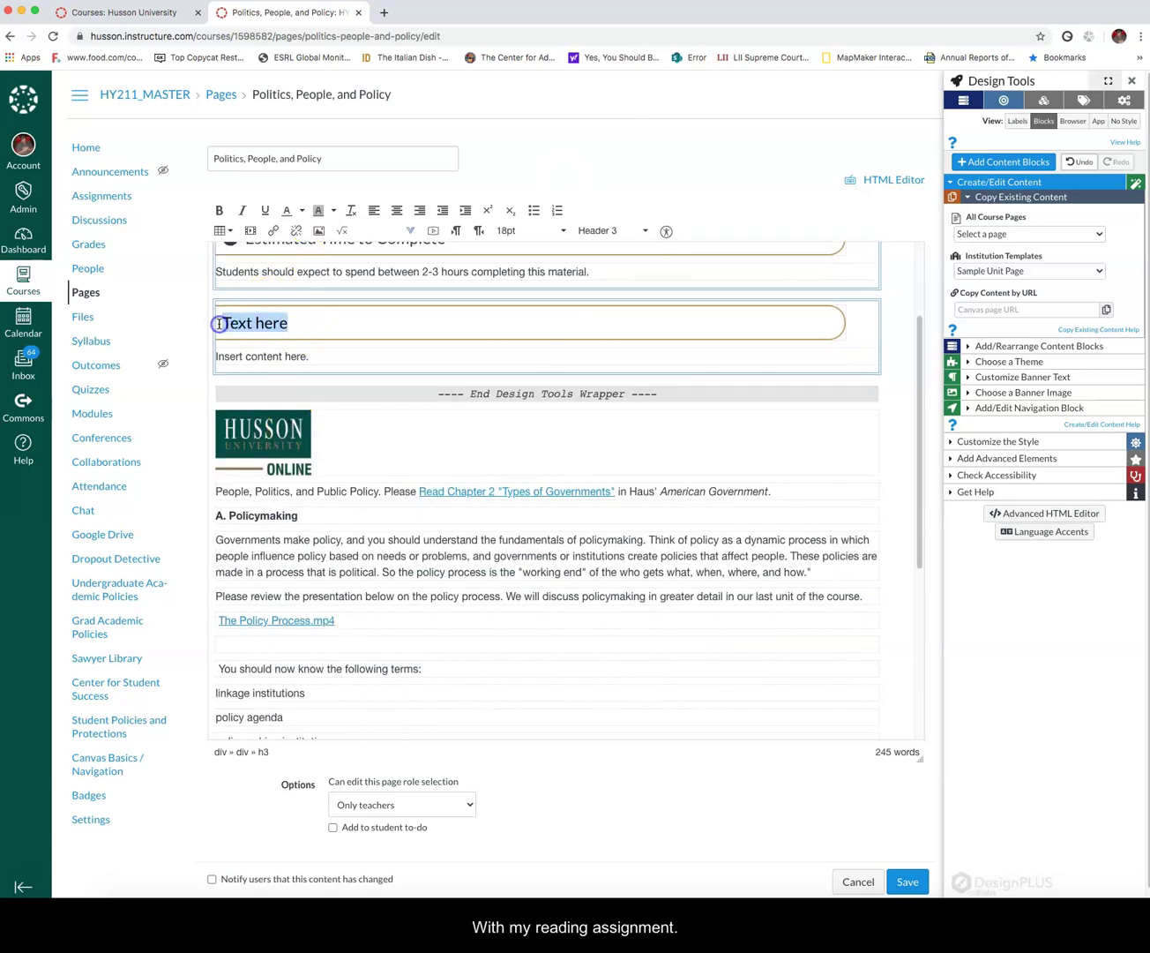
{"action": "type", "text": "Reading"}
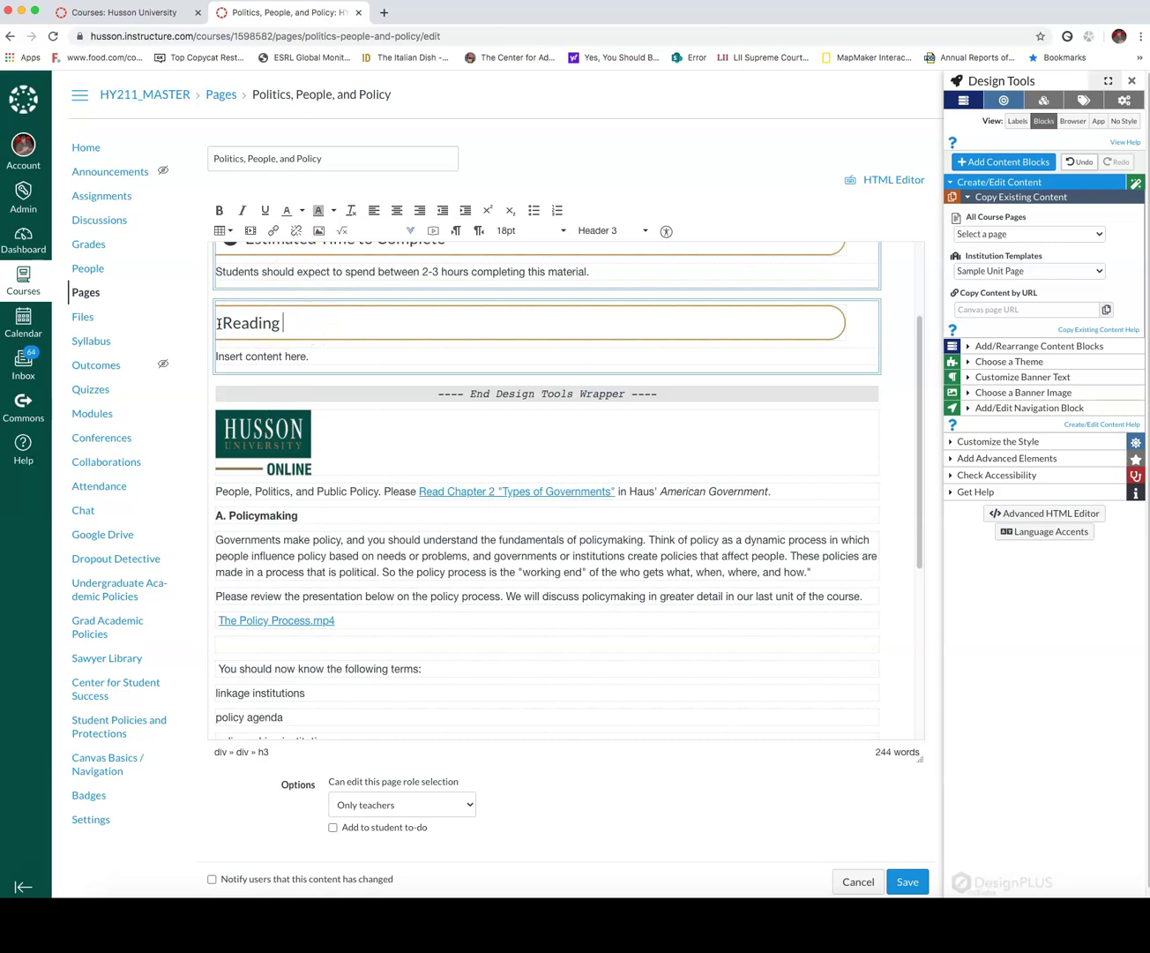
{"action": "type", "text": " Assignment"}
- Copy the "Please Read Chapter 2" sentence over the Reading Assignment placeholder and remove the extra blank line
{"action": "left_click", "coordinate": [219, 491]}
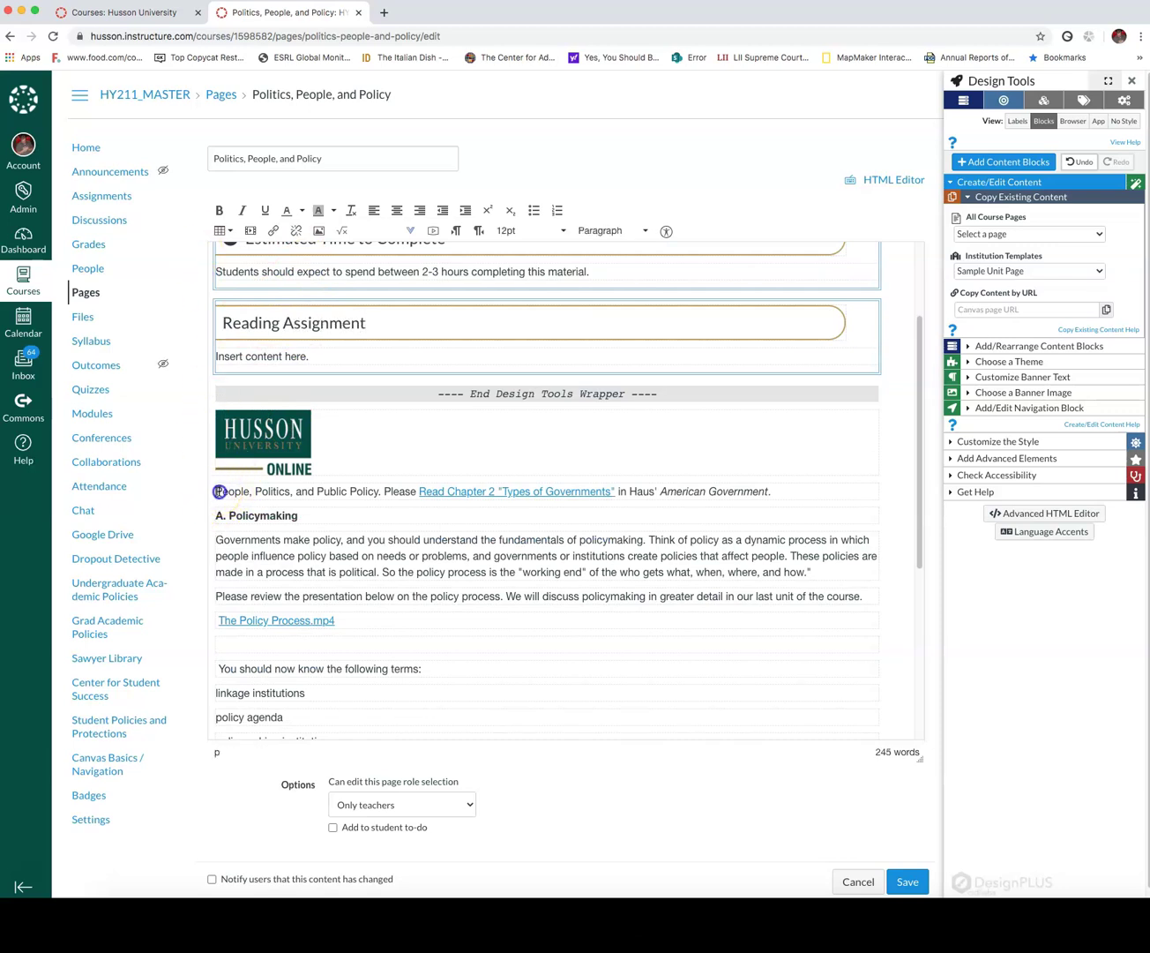
{"action": "left_click_drag", "start_coordinate": [252, 492], "coordinate": [798, 499]}
{"action": "key", "text": "ctrl+c"}
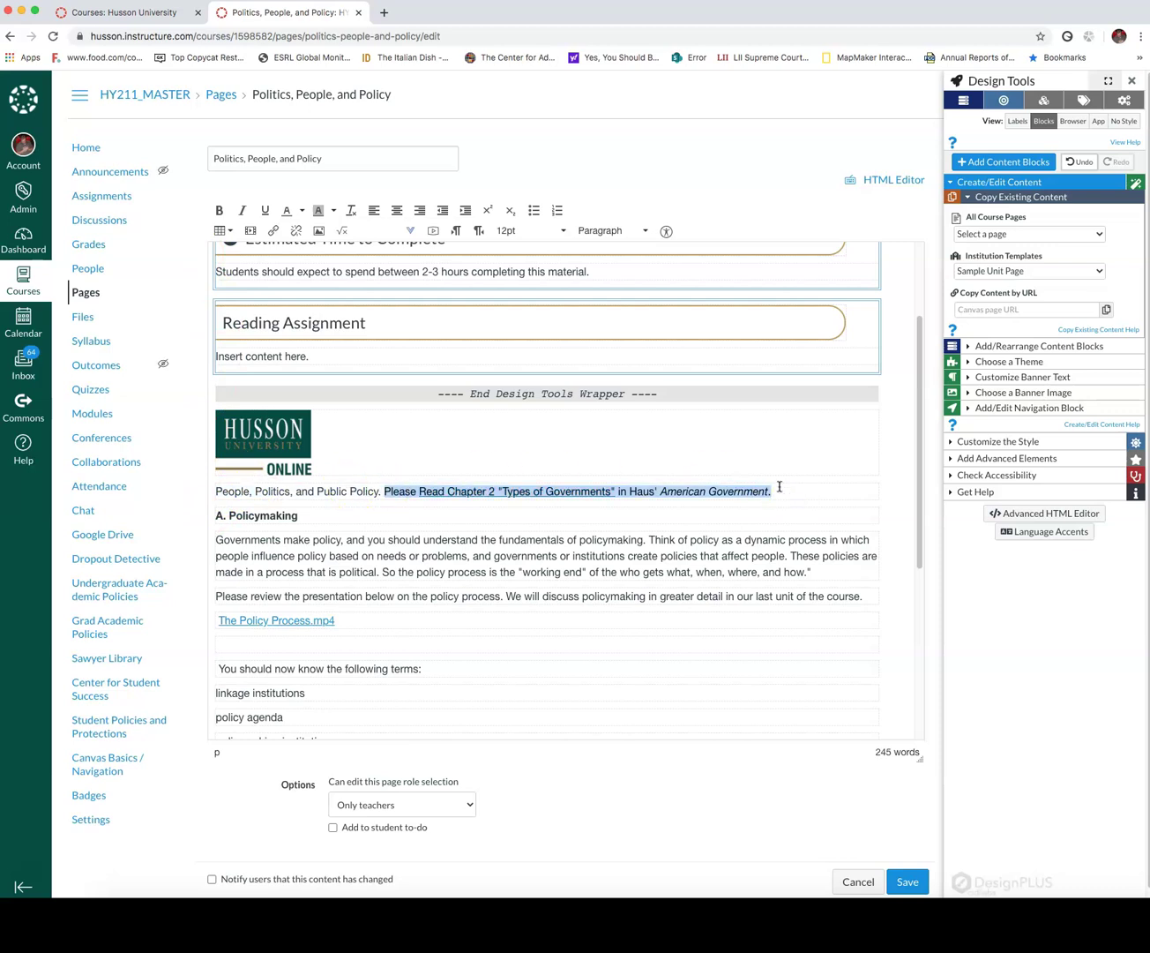
{"action": "left_click_drag", "start_coordinate": [325, 357], "coordinate": [214, 351]}
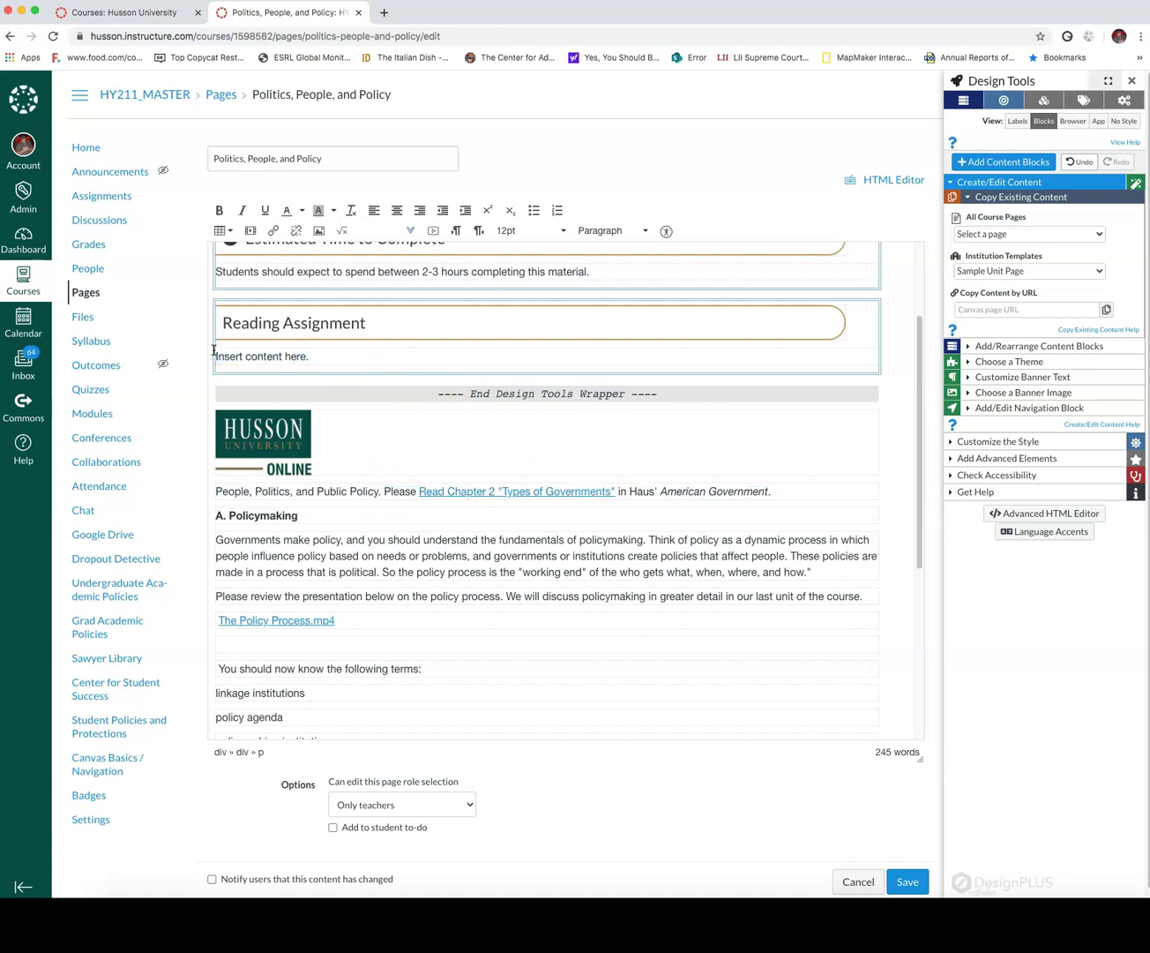
{"action": "key", "text": "ctrl+v"}
{"action": "left_click", "coordinate": [264, 351]}
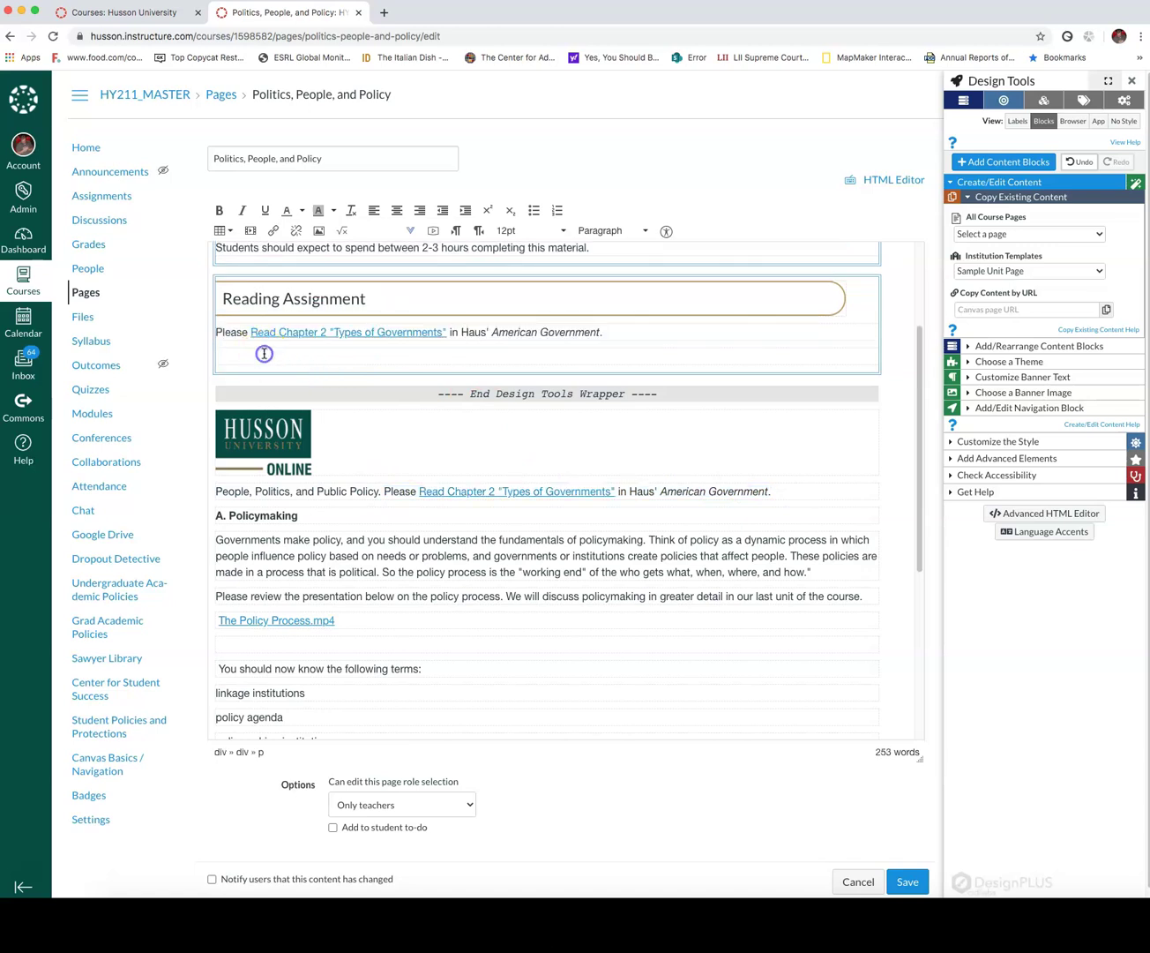
{"action": "key", "text": "BackSpace"}
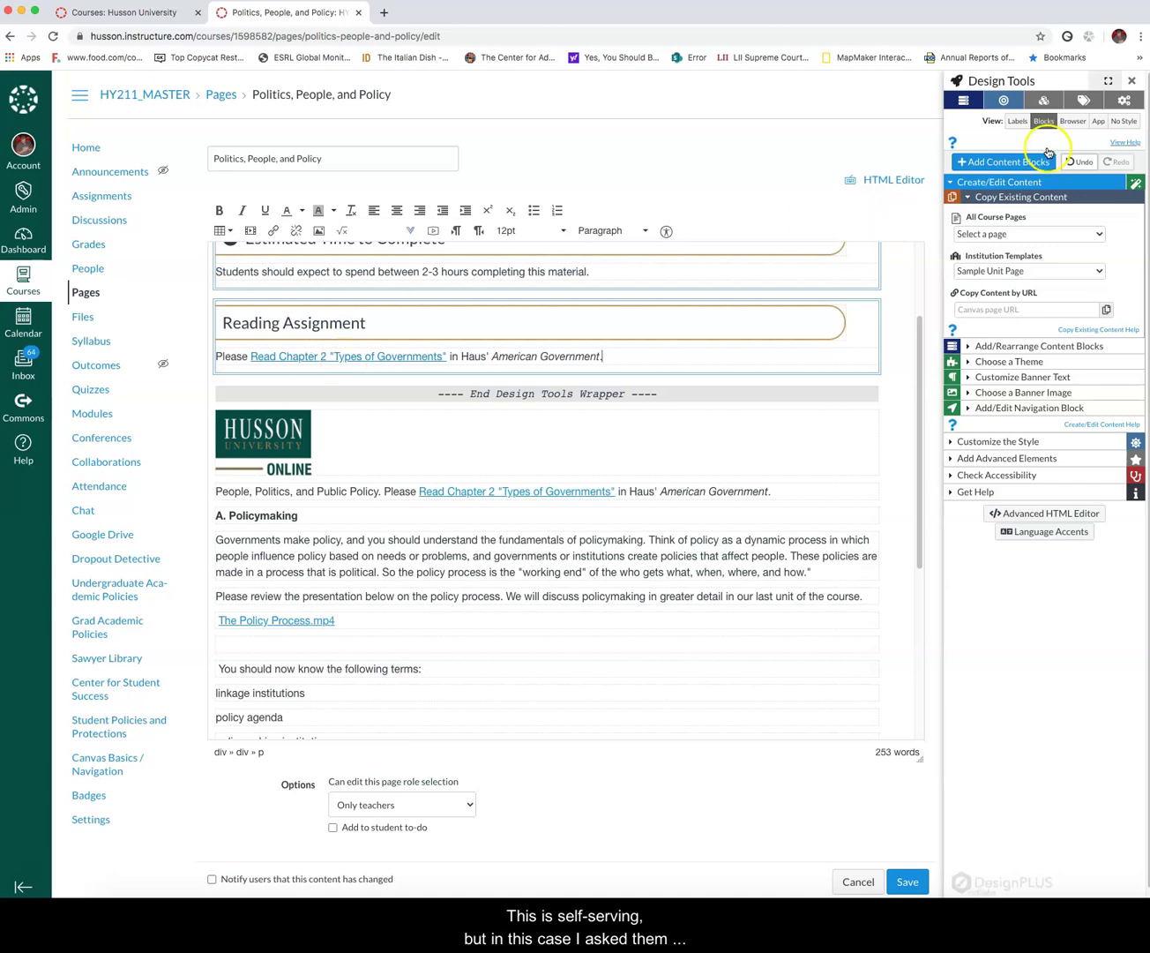
- Add a new content block named "Policymaking" to the page
{"action": "scroll", "coordinate": [444, 529], "scroll_direction": "down", "scroll_amount": 1}
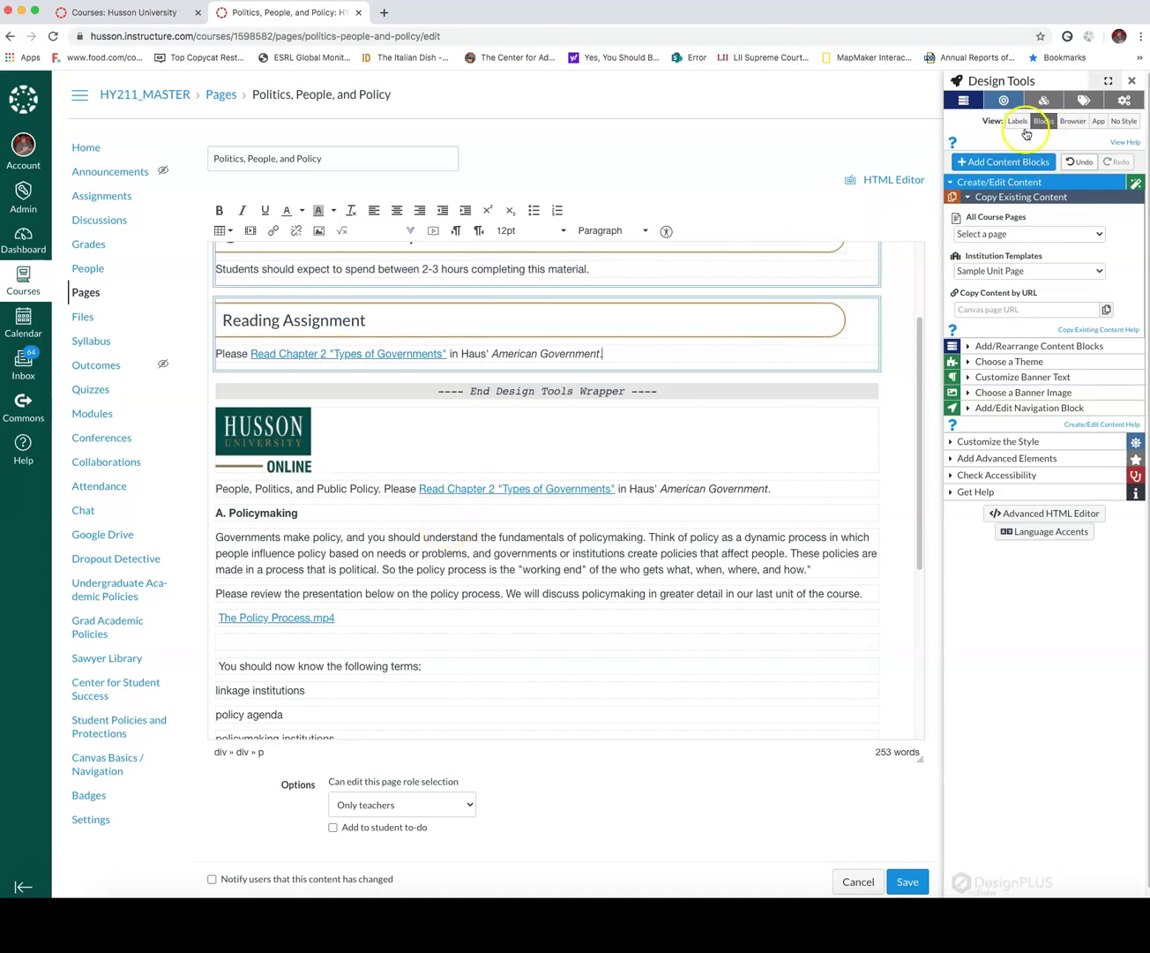
{"action": "left_click", "coordinate": [1033, 163]}
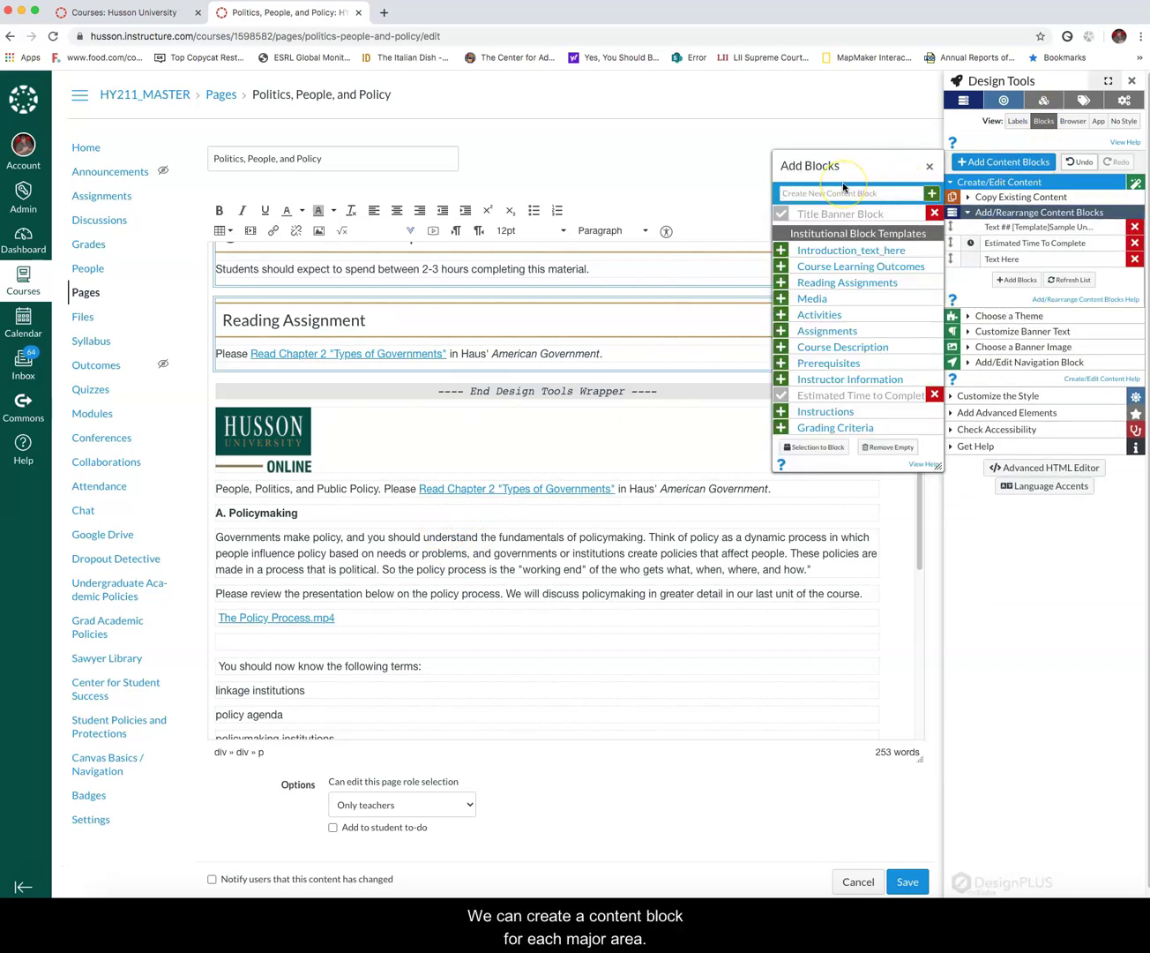
{"action": "scroll", "coordinate": [341, 531], "scroll_direction": "down", "scroll_amount": 4}
{"action": "scroll", "coordinate": [344, 534], "scroll_direction": "up", "scroll_amount": 5}
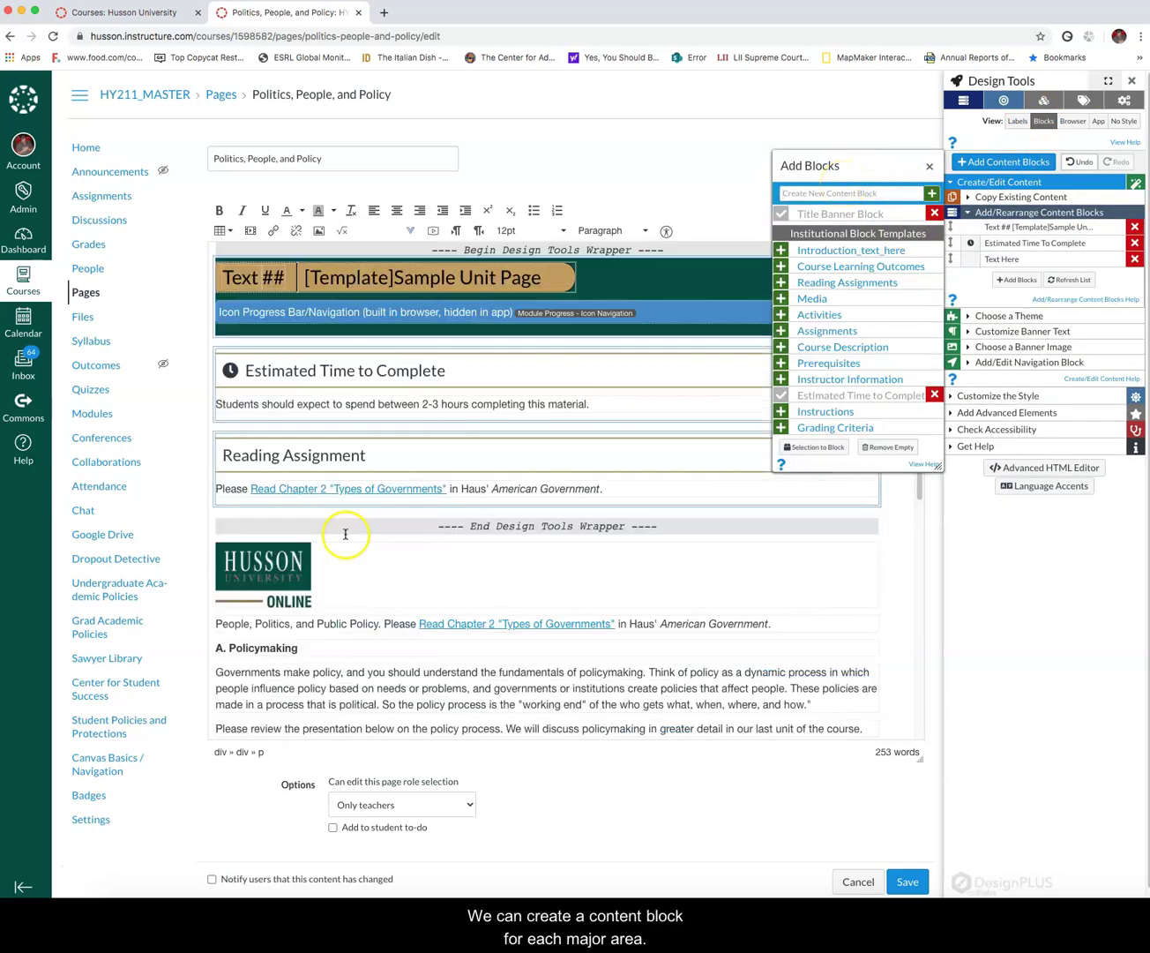
{"action": "type", "text": "Policymakin"}
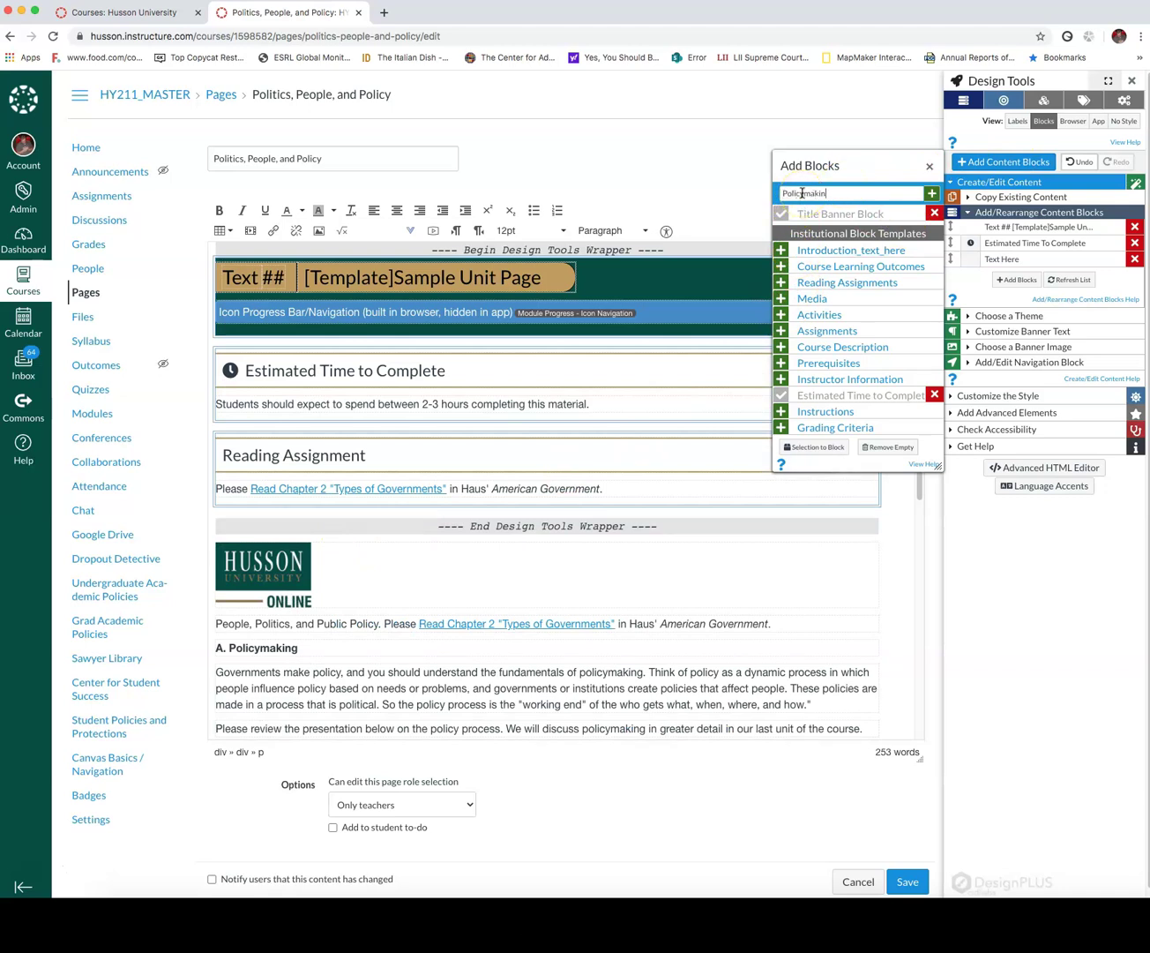
{"action": "type", "text": "g"}
{"action": "key", "text": "Return"}
- Copy the body text of section A. Policymaking, through "complex and dynamic process", over the new Policymaking block's placeholder
{"action": "left_click", "coordinate": [216, 466]}
{"action": "left_click_drag", "start_coordinate": [217, 466], "coordinate": [650, 477]}
{"action": "scroll", "coordinate": [348, 353], "scroll_direction": "up", "scroll_amount": 5}
{"action": "scroll", "coordinate": [220, 494], "scroll_direction": "down", "scroll_amount": 3}
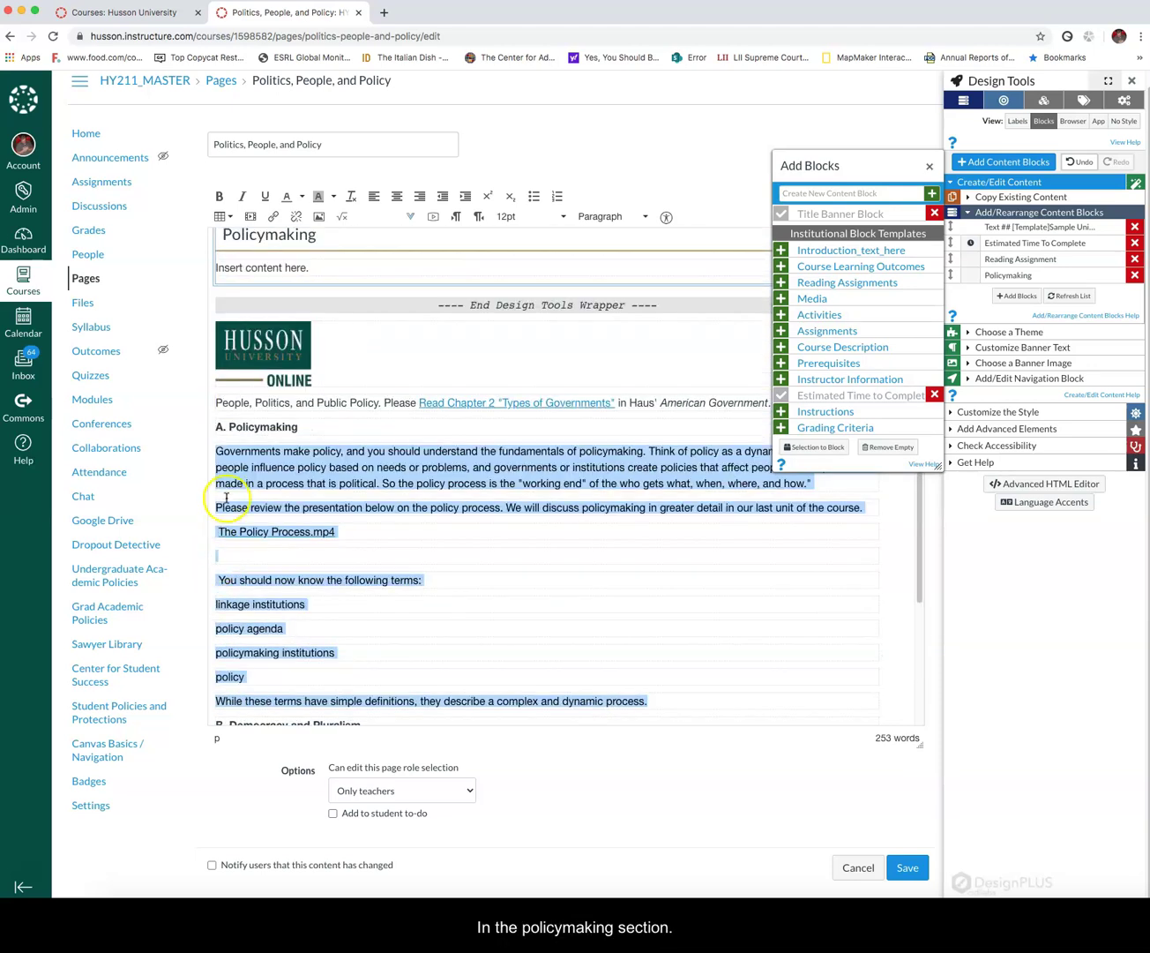
{"action": "right_click", "coordinate": [251, 468]}
{"action": "left_click", "coordinate": [298, 560]}
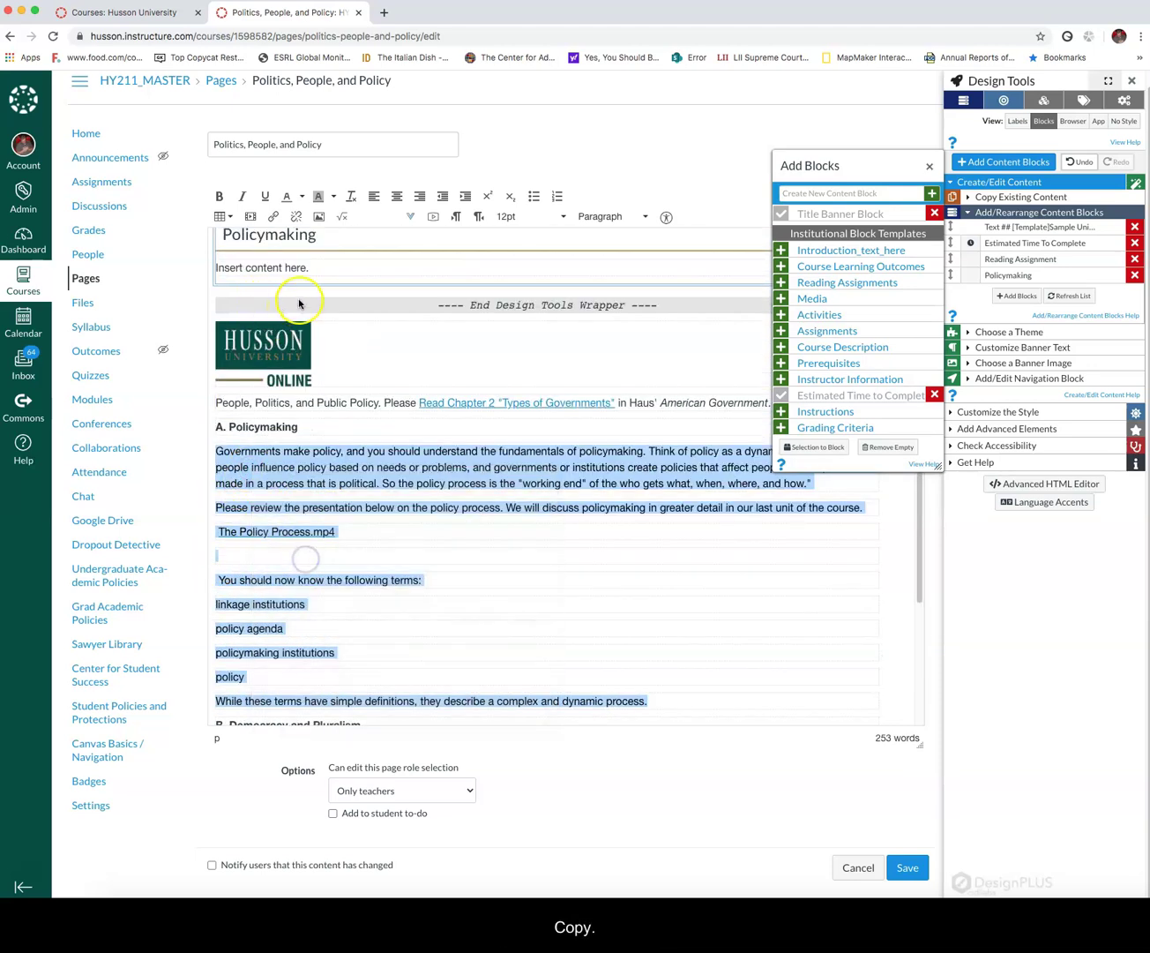
{"action": "scroll", "coordinate": [301, 301], "scroll_direction": "up", "scroll_amount": 1}
{"action": "left_click_drag", "start_coordinate": [310, 306], "coordinate": [225, 294]}
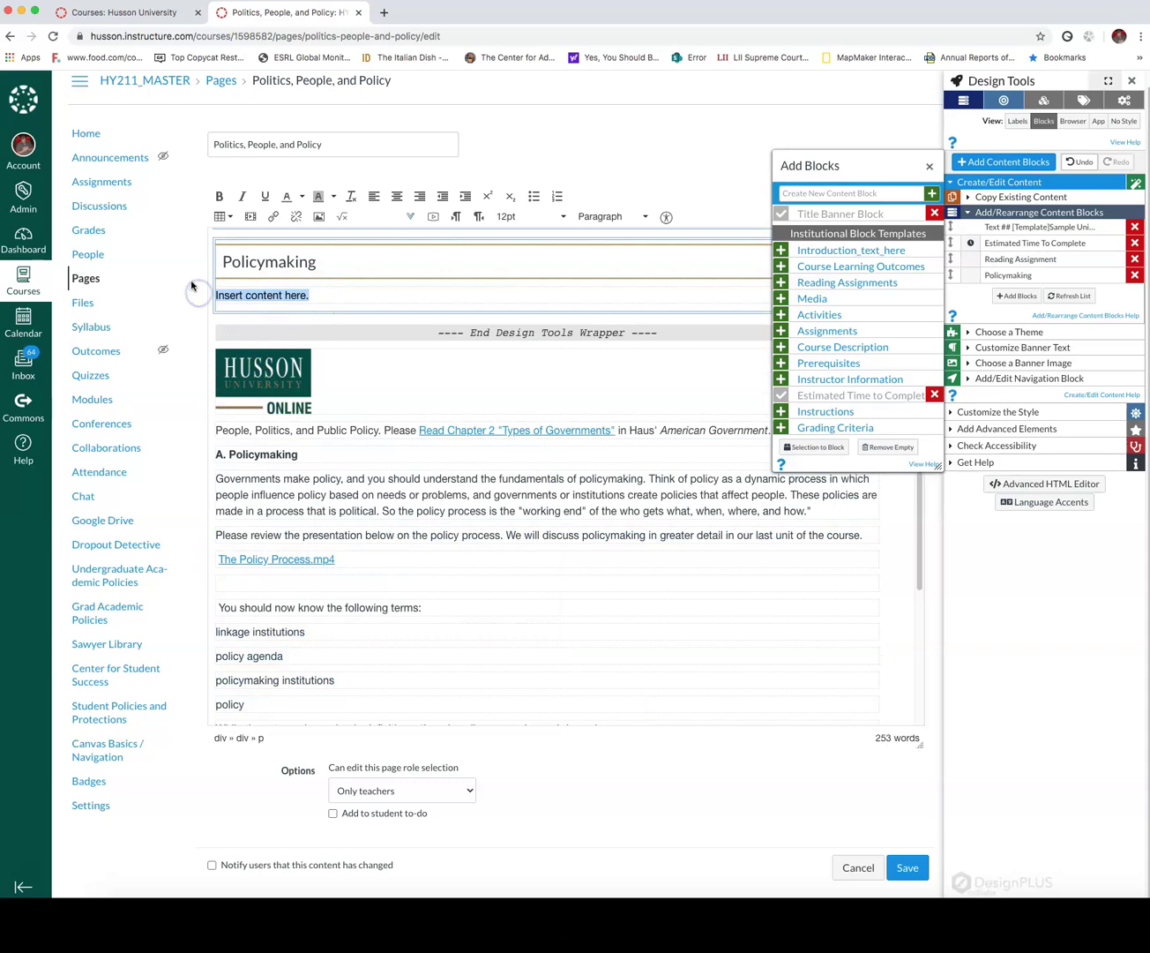
{"action": "key", "text": "ctrl+v"}
{"action": "scroll", "coordinate": [414, 445], "scroll_direction": "up", "scroll_amount": 5}
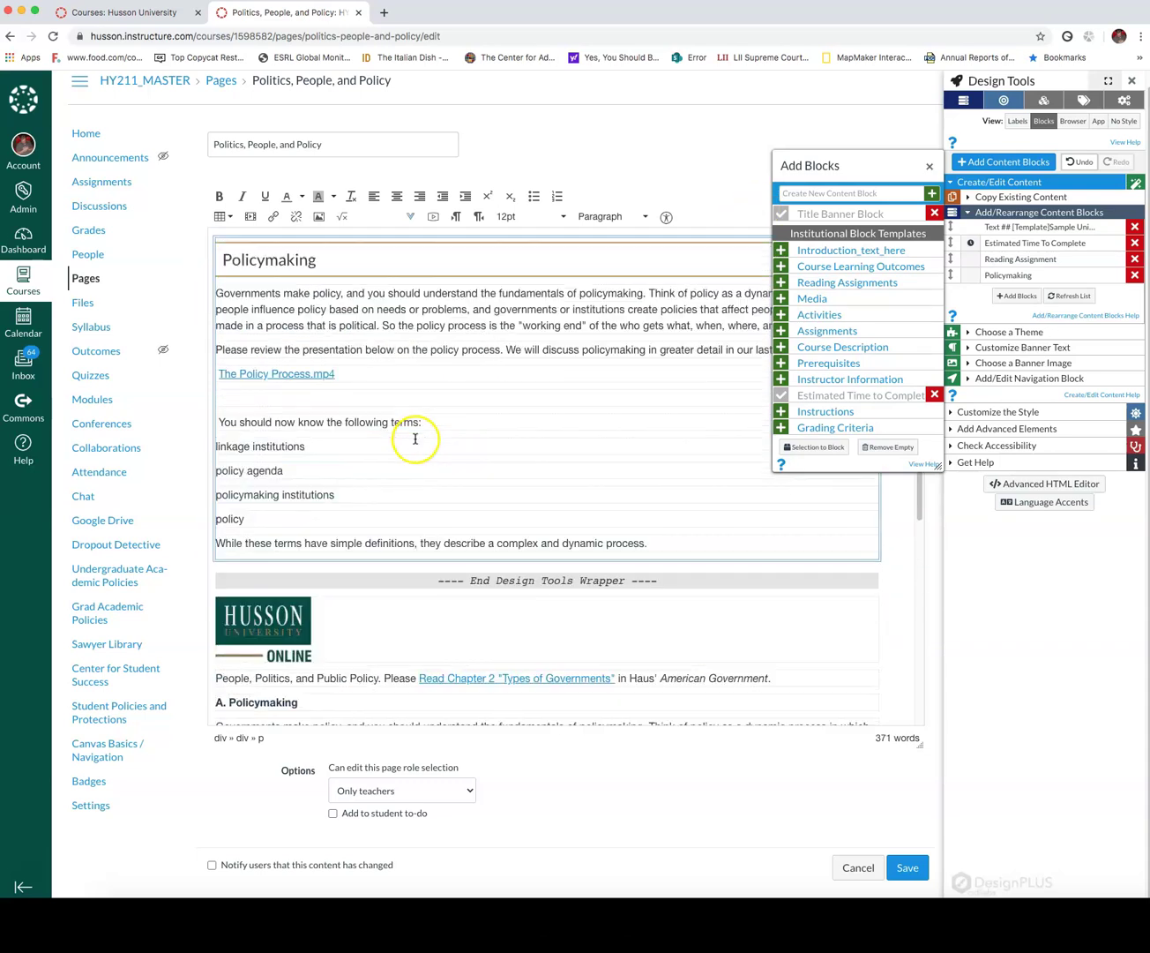
{"action": "scroll", "coordinate": [262, 413], "scroll_direction": "up", "scroll_amount": 1}
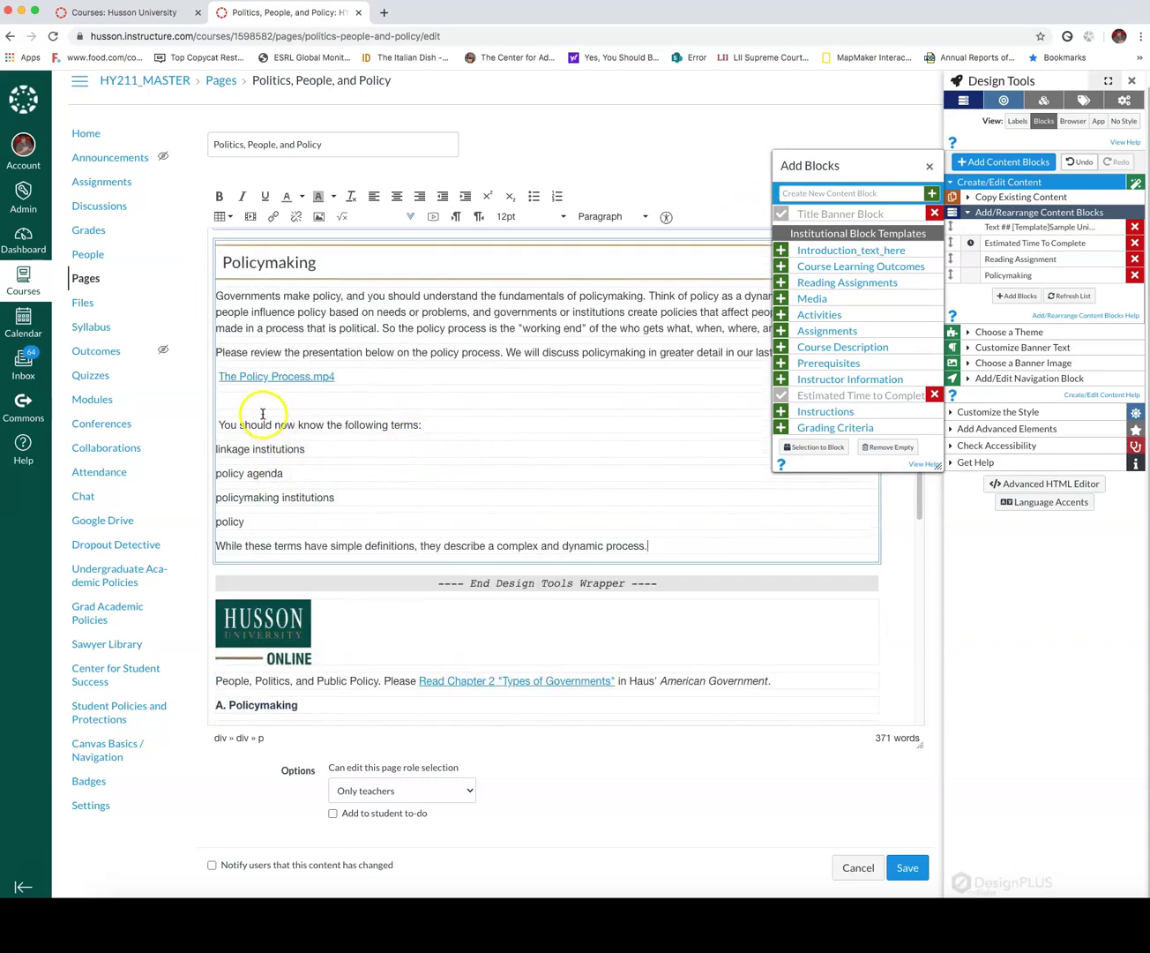
- Remove the leading space before "You should now know the following terms:" and turn the four terms below it into a bulleted list
{"action": "left_click", "coordinate": [218, 424]}
{"action": "key", "text": "Delete"}
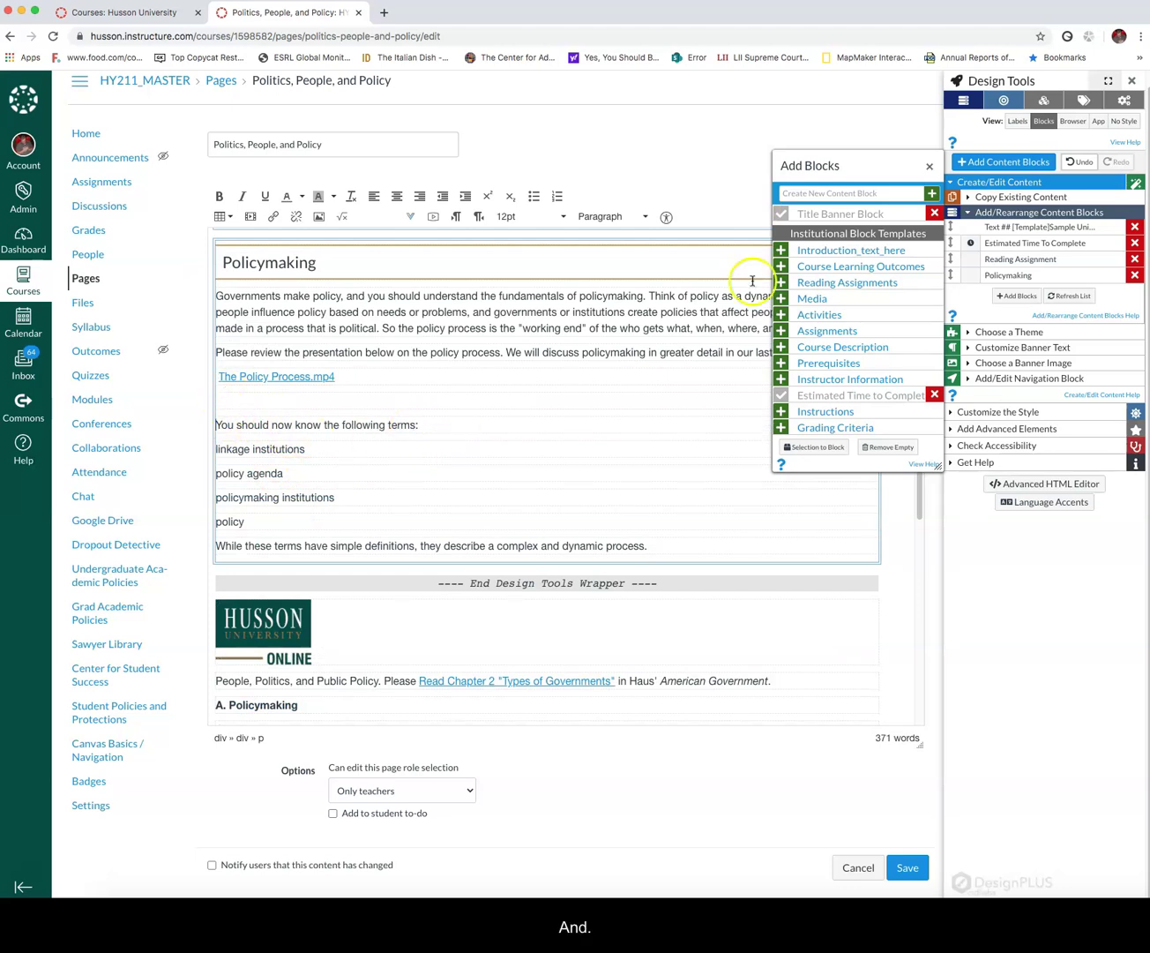
{"action": "left_click_drag", "start_coordinate": [906, 165], "coordinate": [1066, 567]}
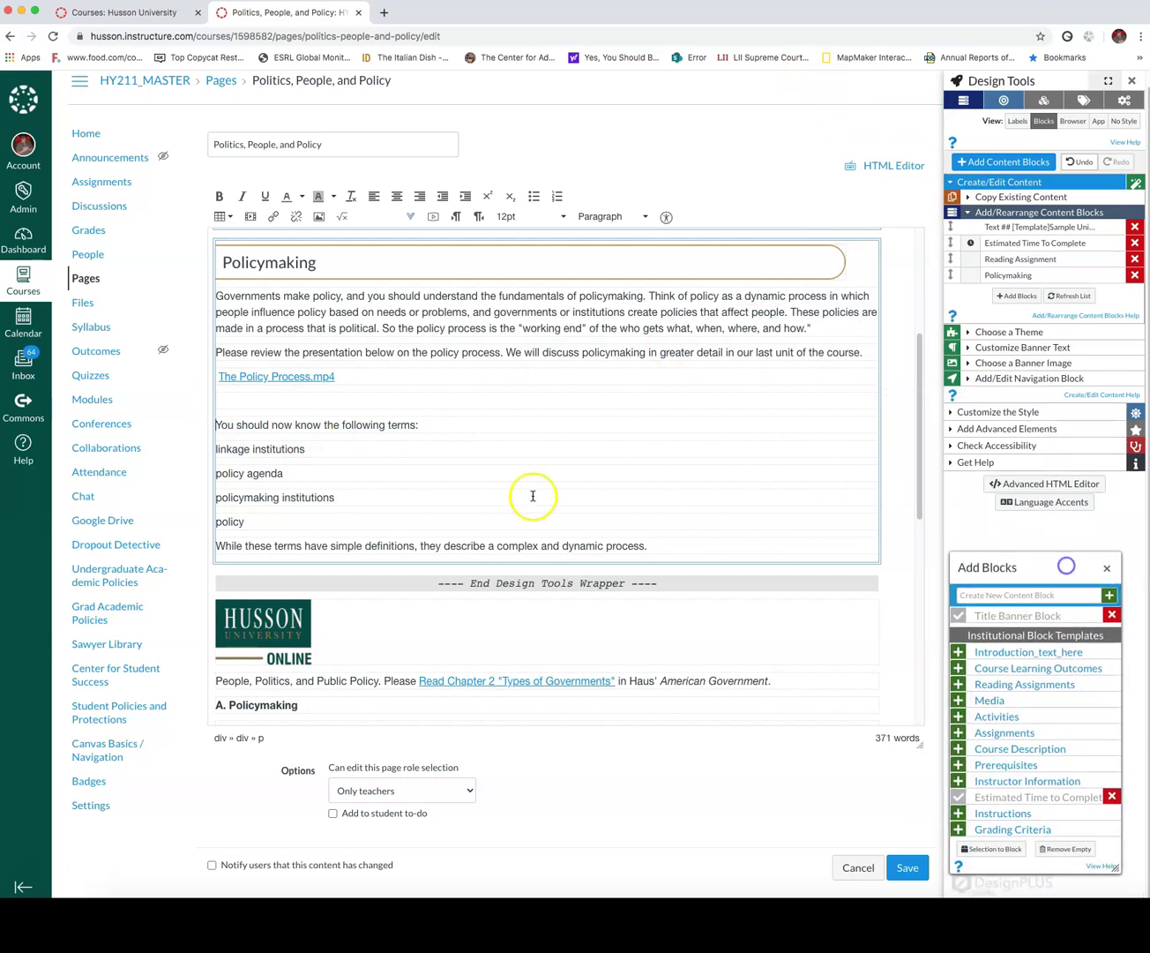
{"action": "left_click", "coordinate": [215, 449]}
{"action": "left_click_drag", "start_coordinate": [215, 450], "coordinate": [667, 547]}
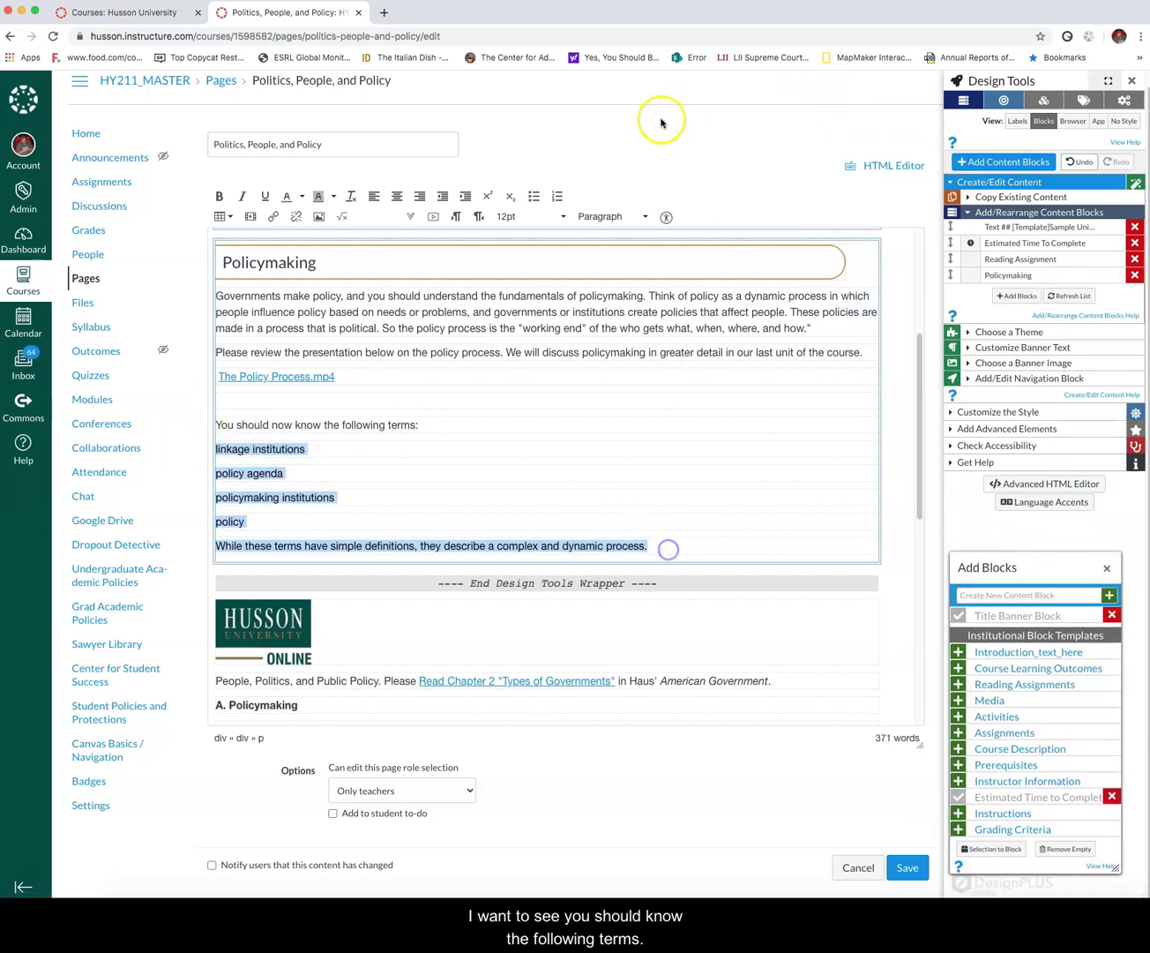
{"action": "left_click_drag", "start_coordinate": [283, 529], "coordinate": [218, 441]}
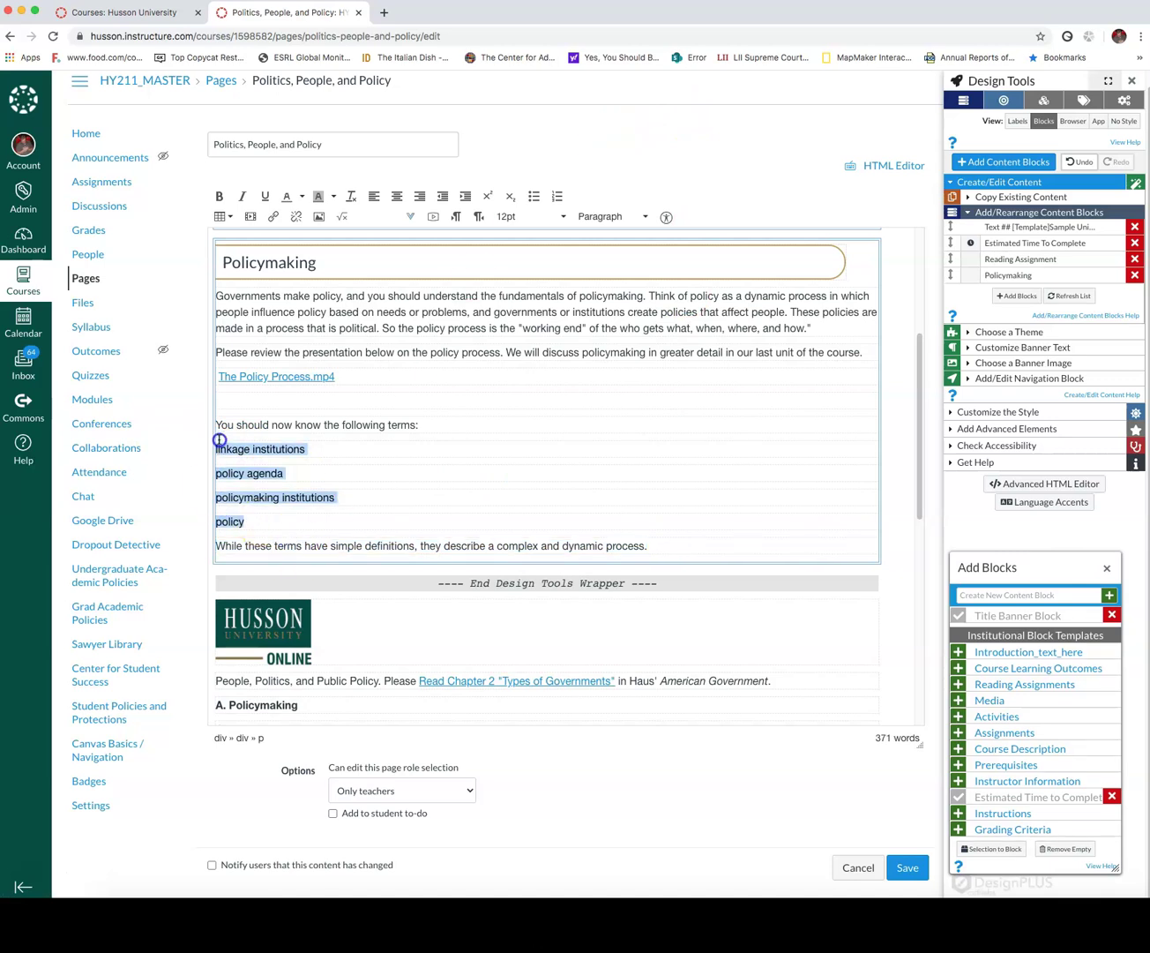
{"action": "left_click", "coordinate": [536, 195]}
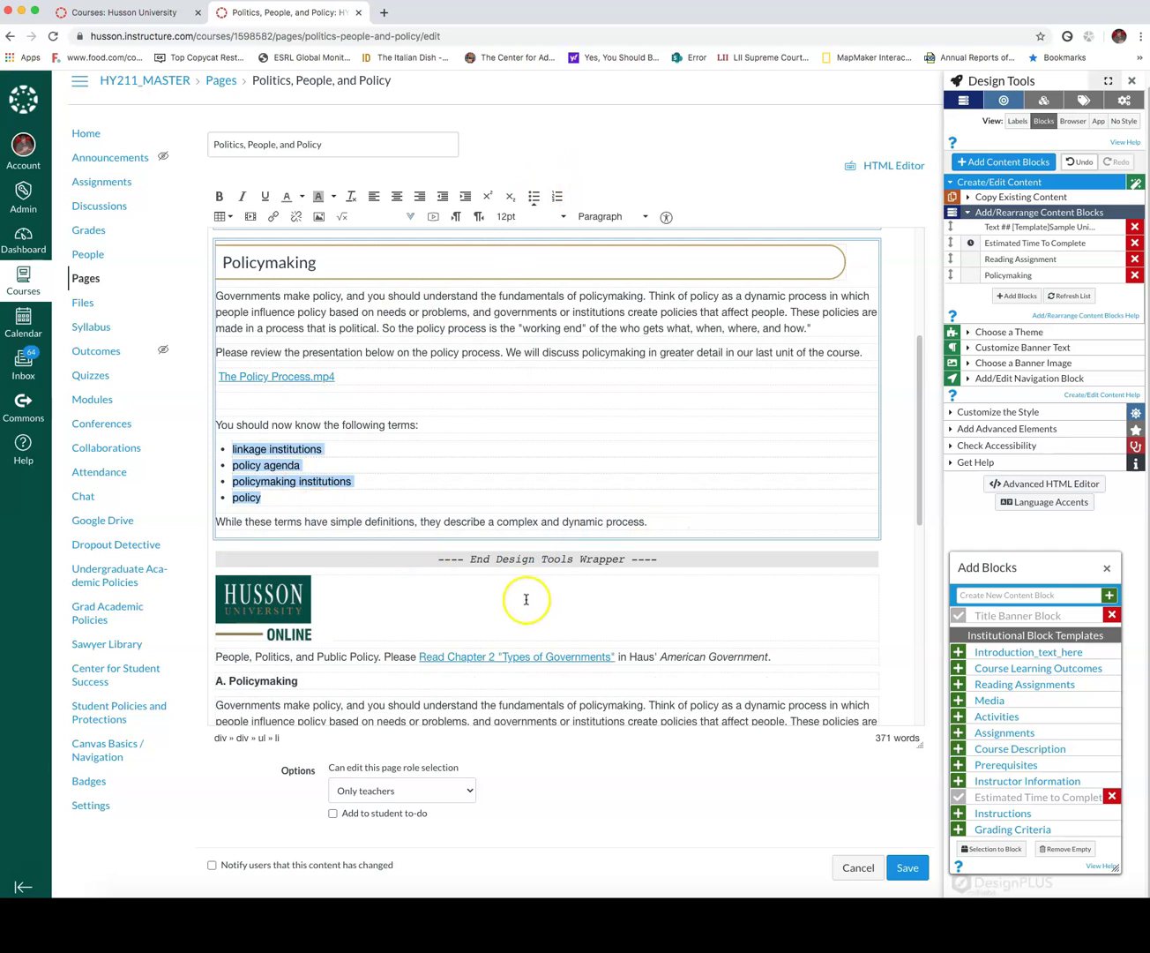
- Append "Please view the video below to learn more about these concepts." to the closing sentence of the Policymaking block
{"action": "scroll", "coordinate": [495, 617], "scroll_direction": "down", "scroll_amount": 3}
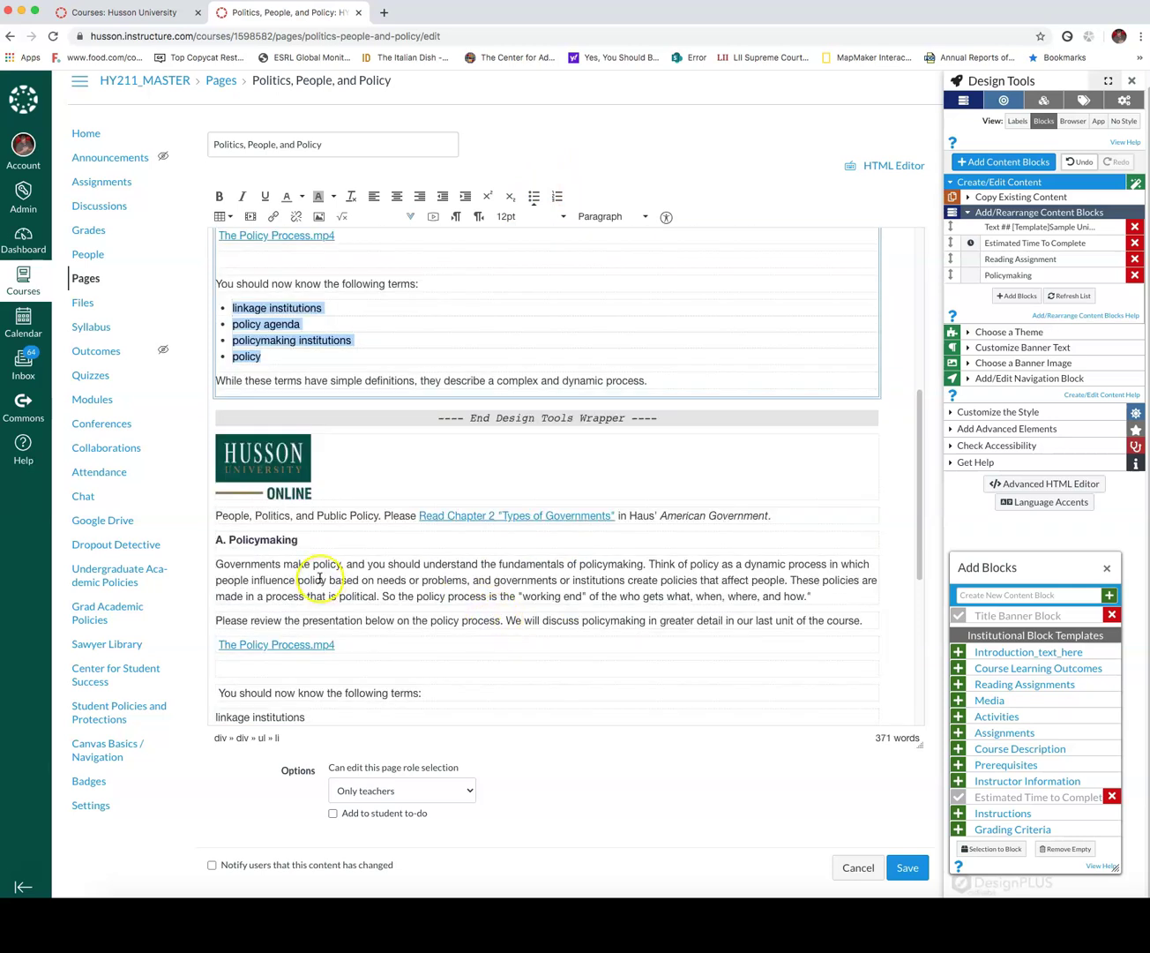
{"action": "scroll", "coordinate": [319, 577], "scroll_direction": "down", "scroll_amount": 2}
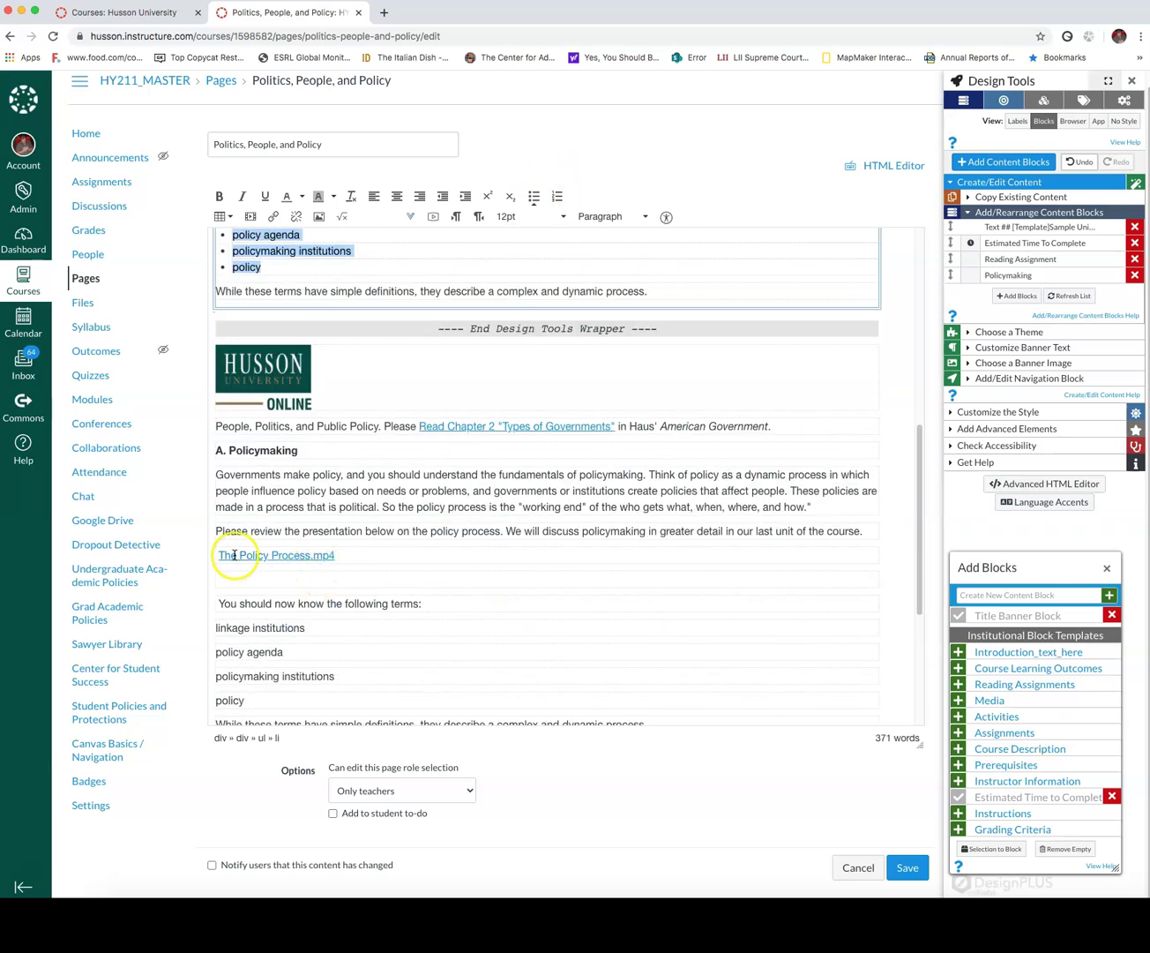
{"action": "left_click", "coordinate": [671, 288]}
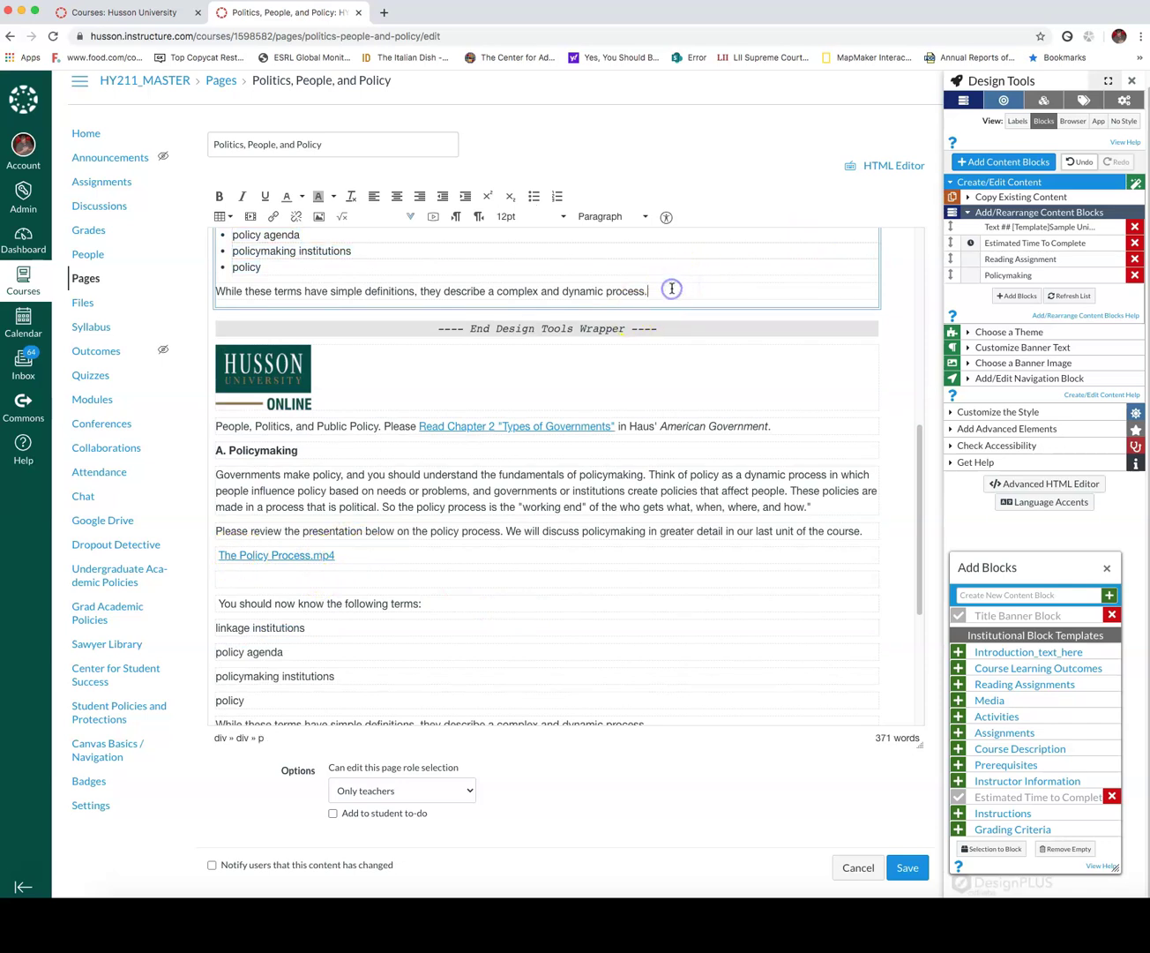
{"action": "type", "text": "Please view the video"}
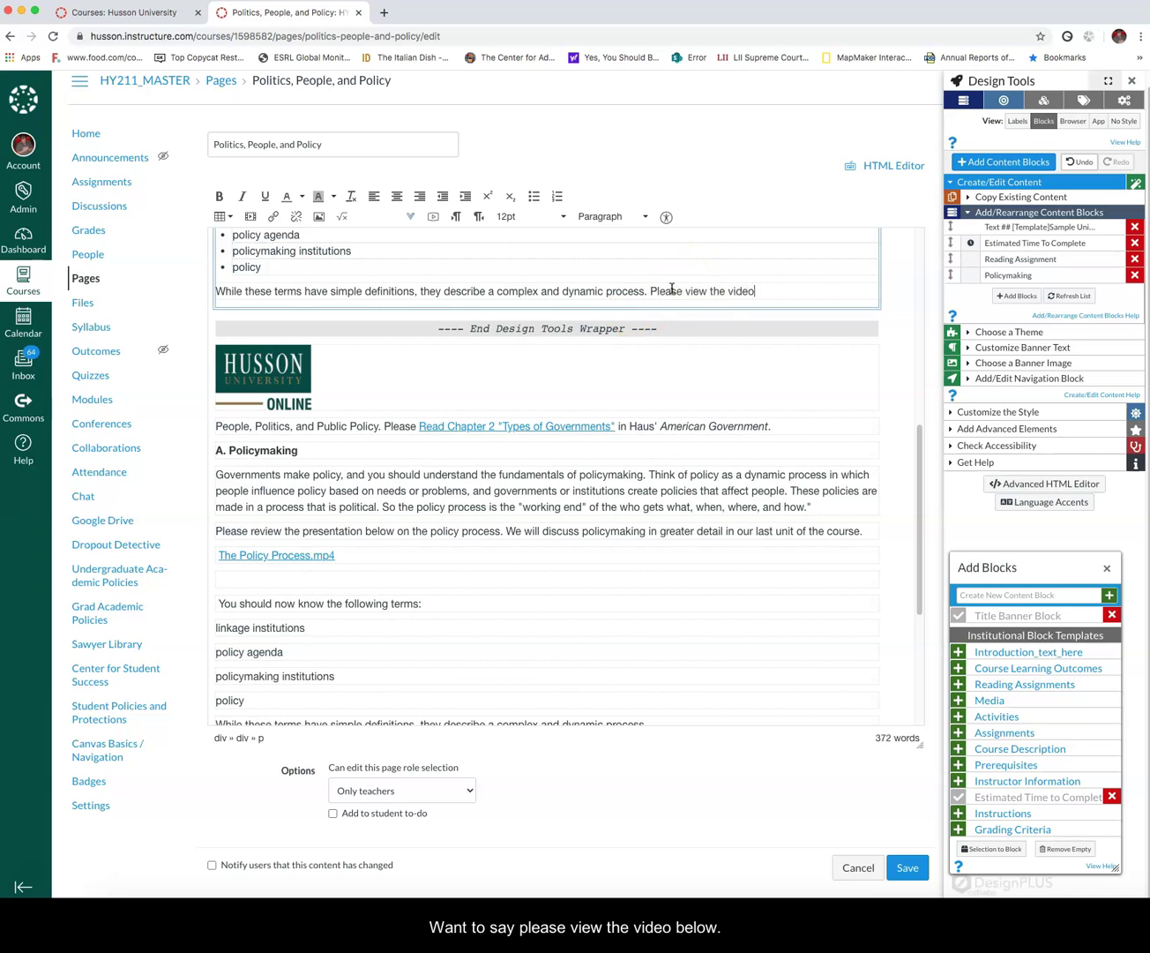
{"action": "type", "text": " below "}
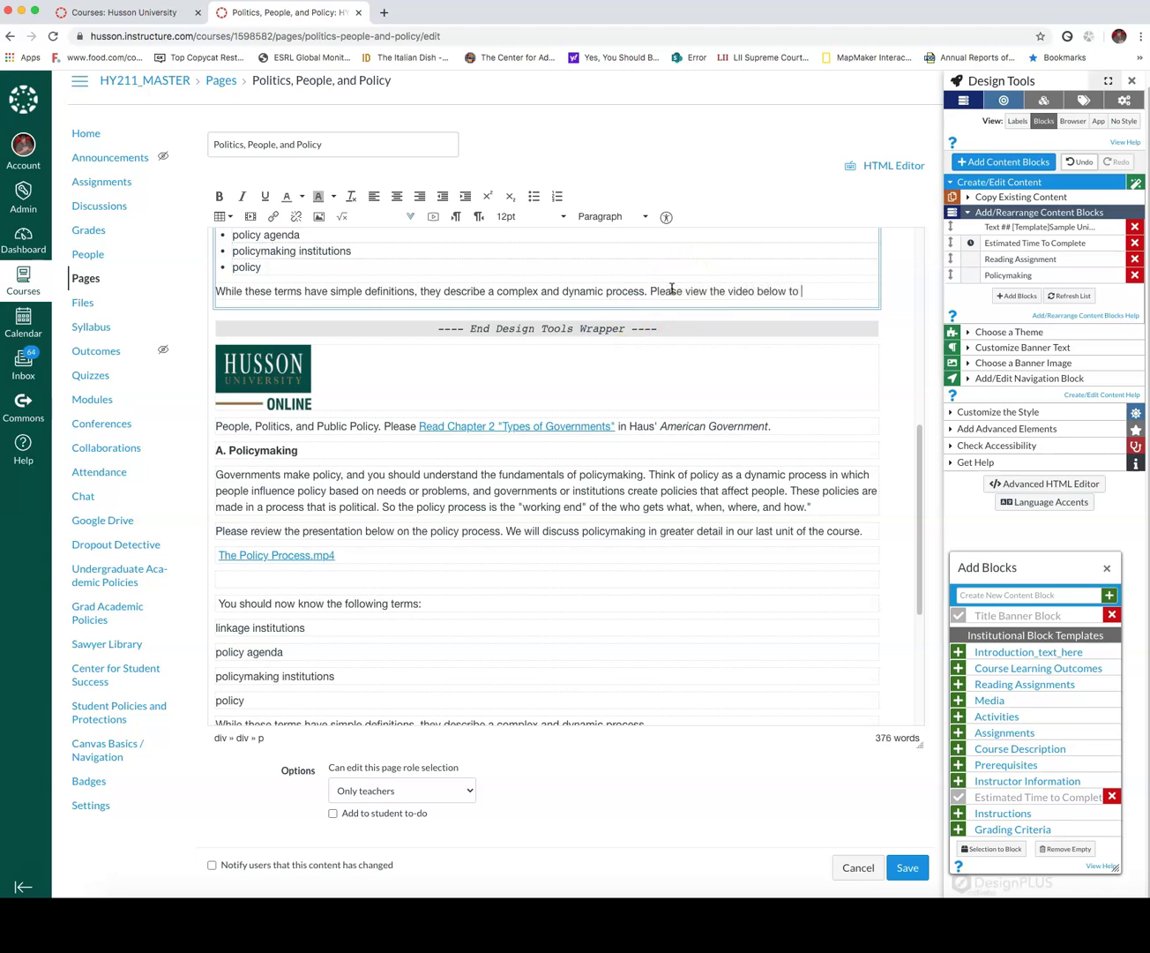
{"action": "type", "text": "to learn more about these concepts."}
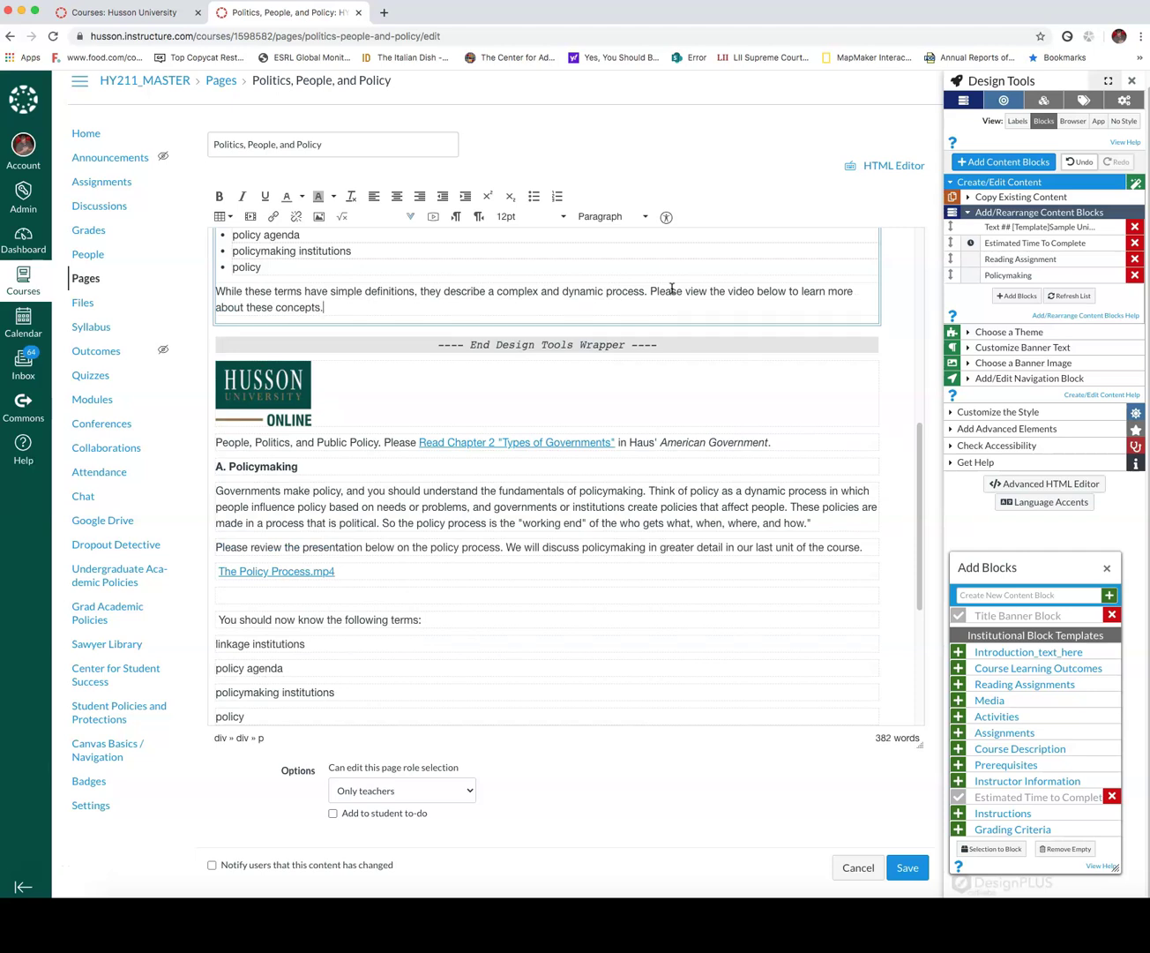
- Move the original section's "The Policy Process.mp4" link onto a new line at the end of the Policymaking block
{"action": "key", "text": "Return"}
{"action": "left_click_drag", "start_coordinate": [335, 595], "coordinate": [213, 585]}
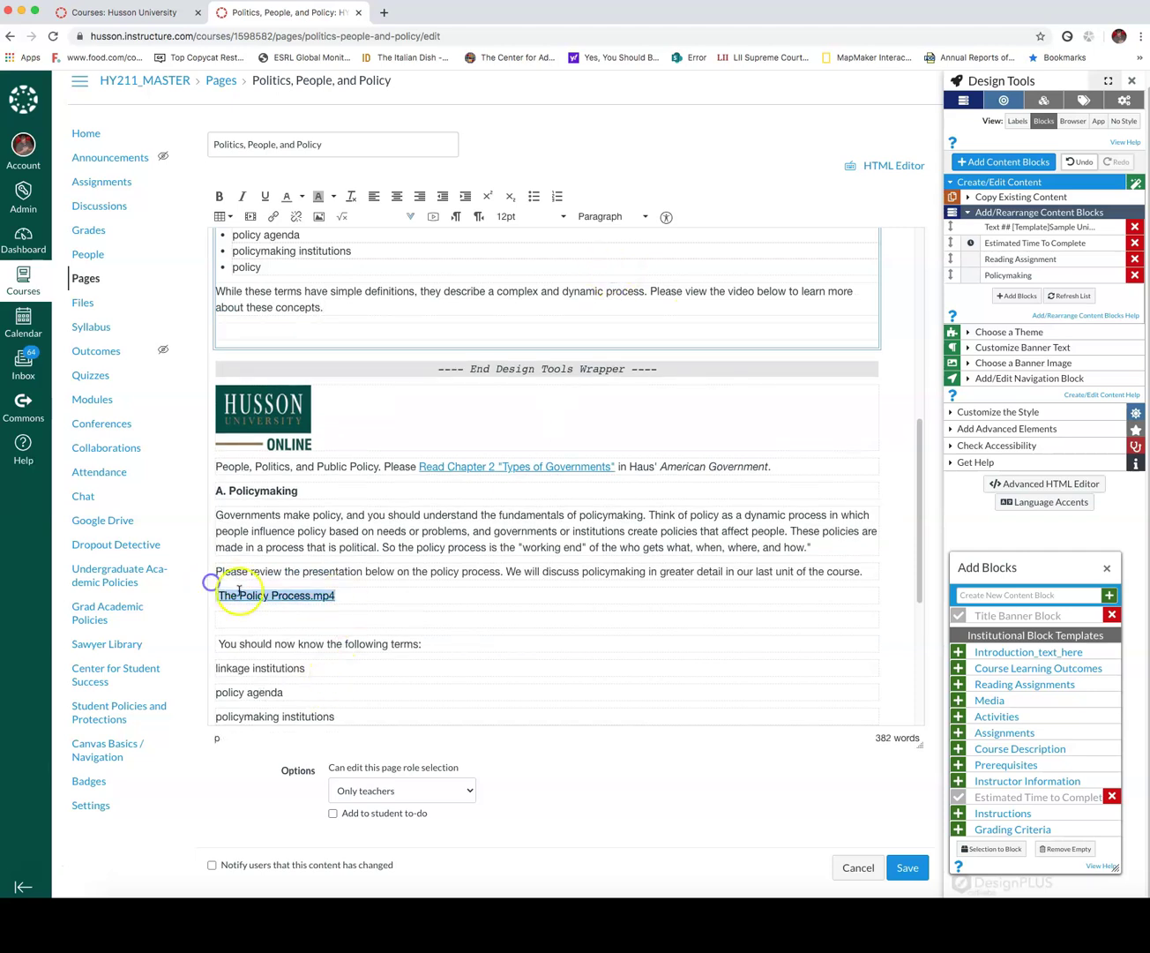
{"action": "right_click", "coordinate": [237, 592]}
{"action": "left_click", "coordinate": [326, 717]}
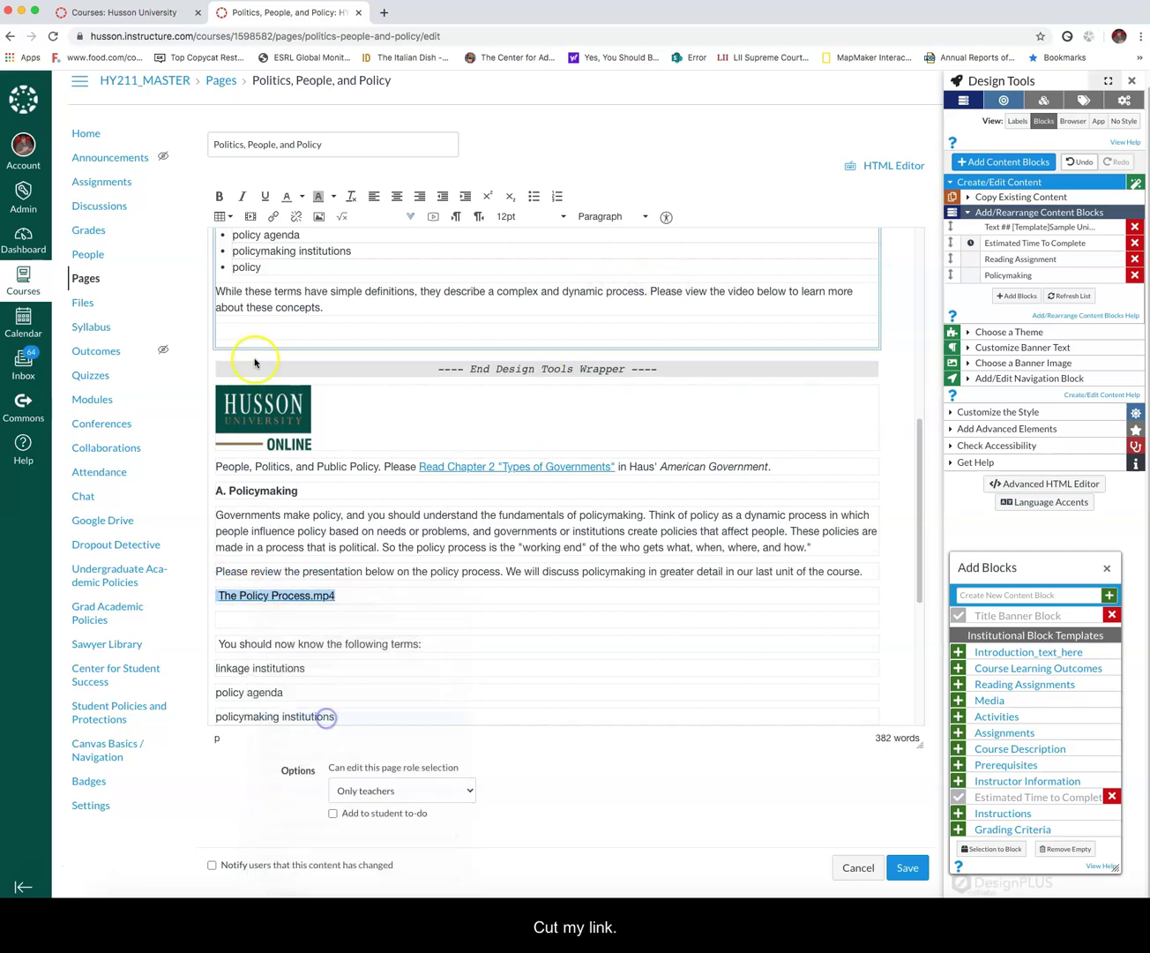
{"action": "left_click", "coordinate": [254, 332]}
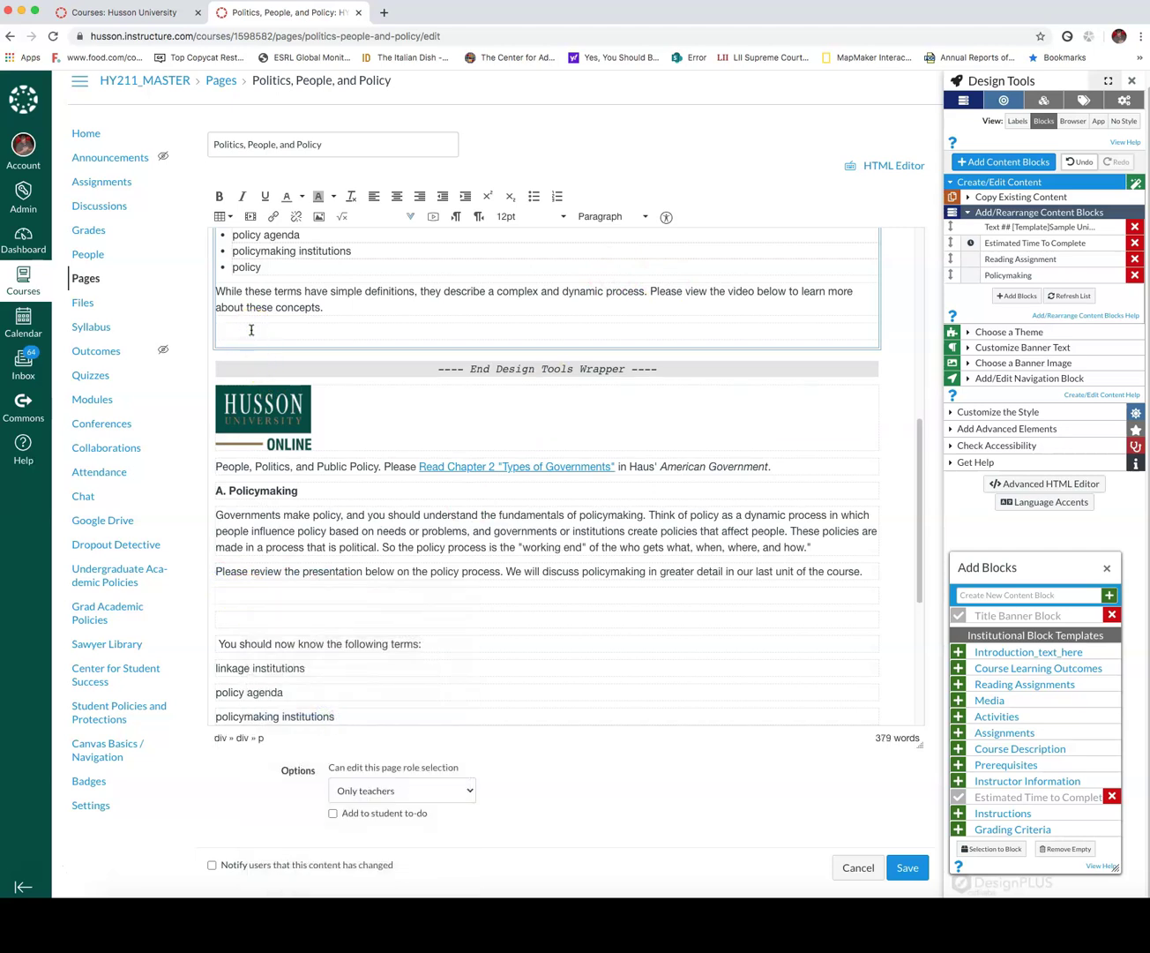
{"action": "key", "text": "super+v"}
- Remove the original reading line and section A opening text below the wrapper, and delete the Policymaking block's closing paragraph and second video link
{"action": "left_click_drag", "start_coordinate": [212, 464], "coordinate": [867, 575]}
{"action": "key", "text": "super+x"}
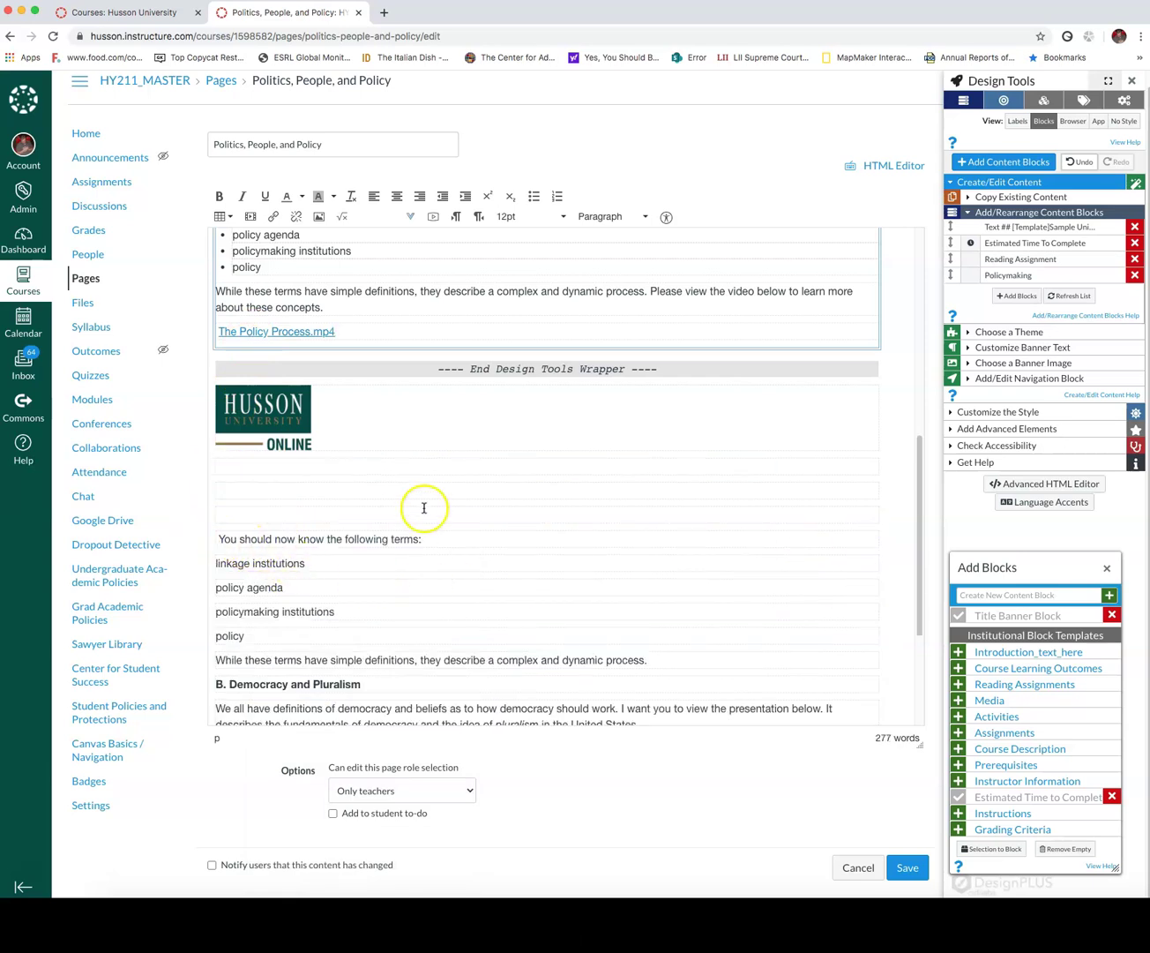
{"action": "scroll", "coordinate": [424, 508], "scroll_direction": "up", "scroll_amount": 3}
{"action": "scroll", "coordinate": [418, 509], "scroll_direction": "down", "scroll_amount": 1}
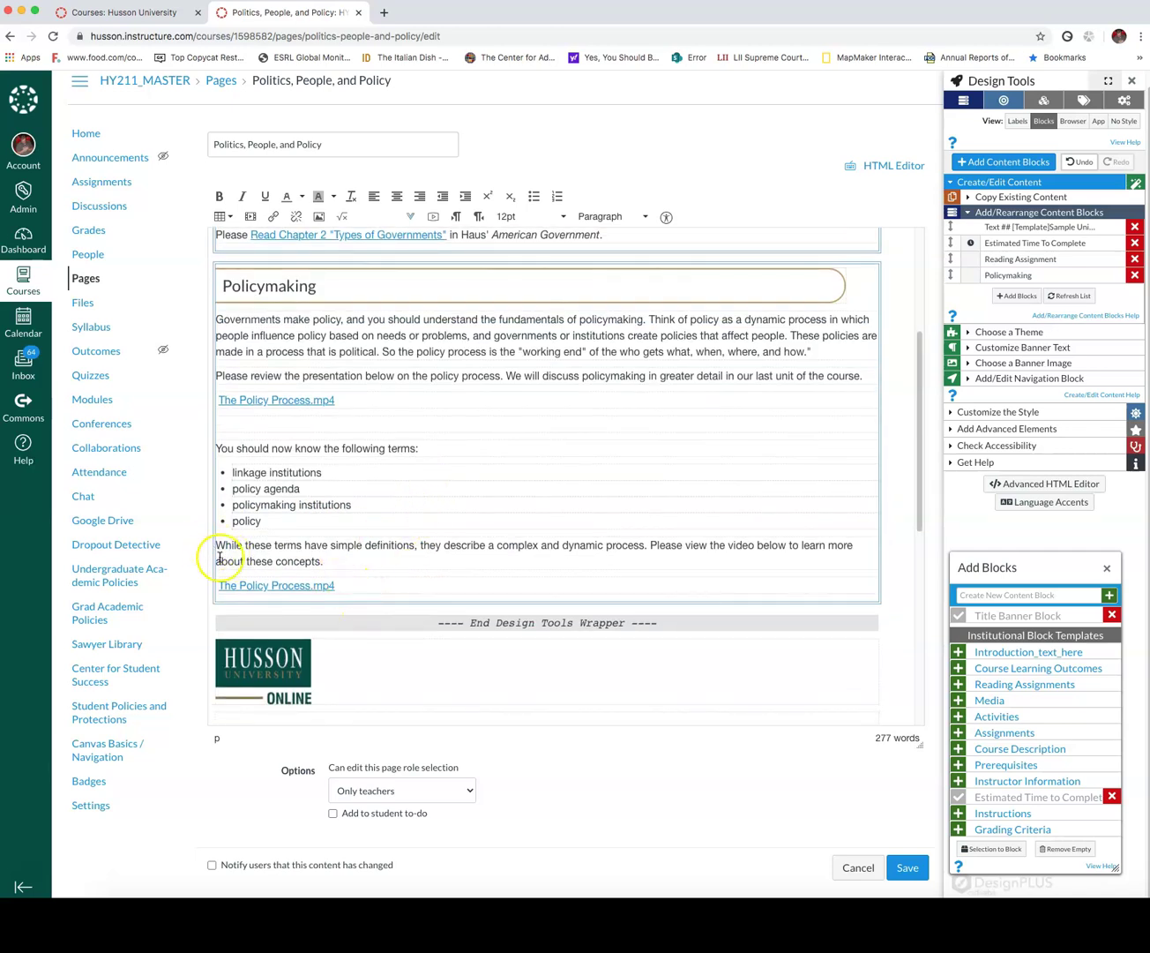
{"action": "left_click_drag", "start_coordinate": [218, 547], "coordinate": [489, 603]}
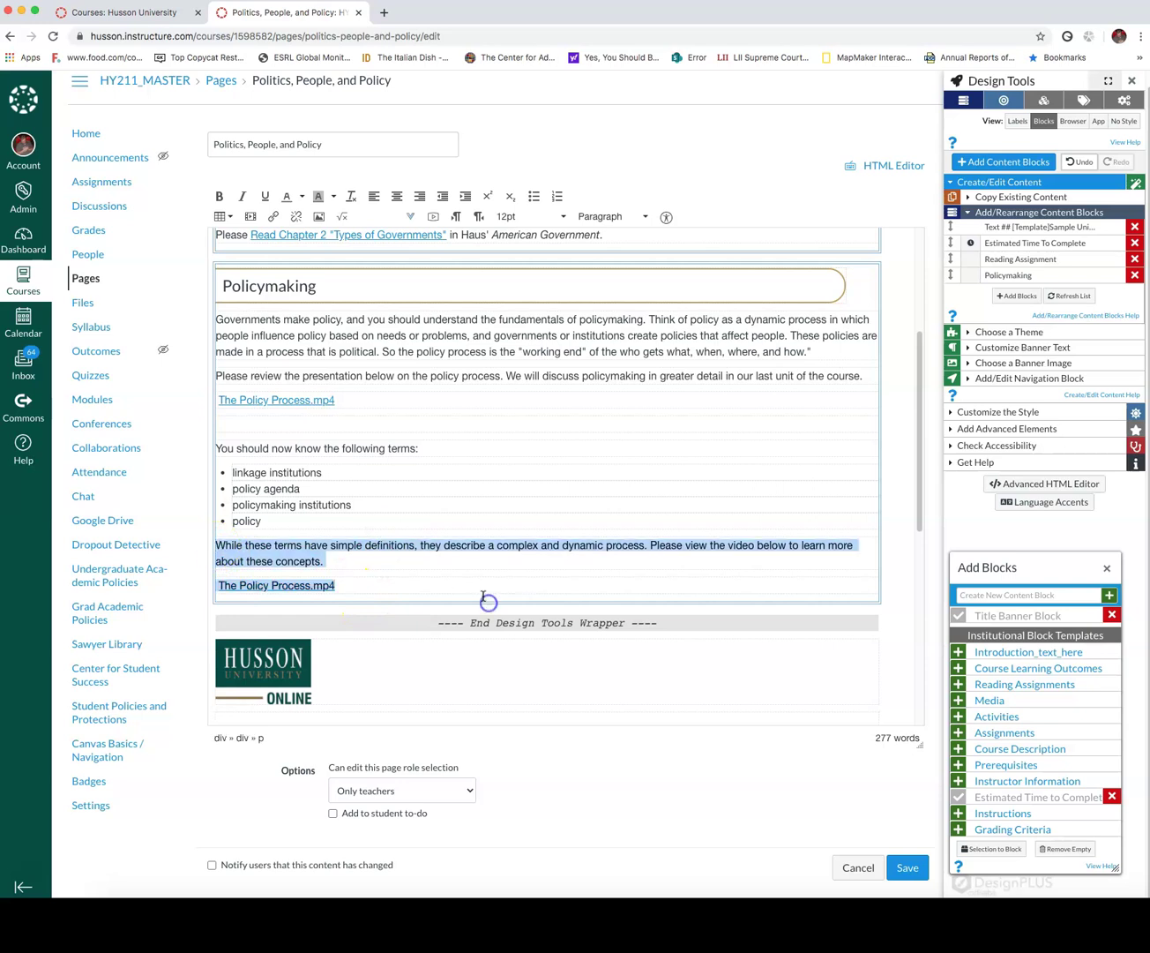
{"action": "key", "text": "BackSpace"}
- Delete the leftover original terms text above section B, from "You should now know" through "complex and dynamic process."
{"action": "scroll", "coordinate": [300, 370], "scroll_direction": "down", "scroll_amount": 5}
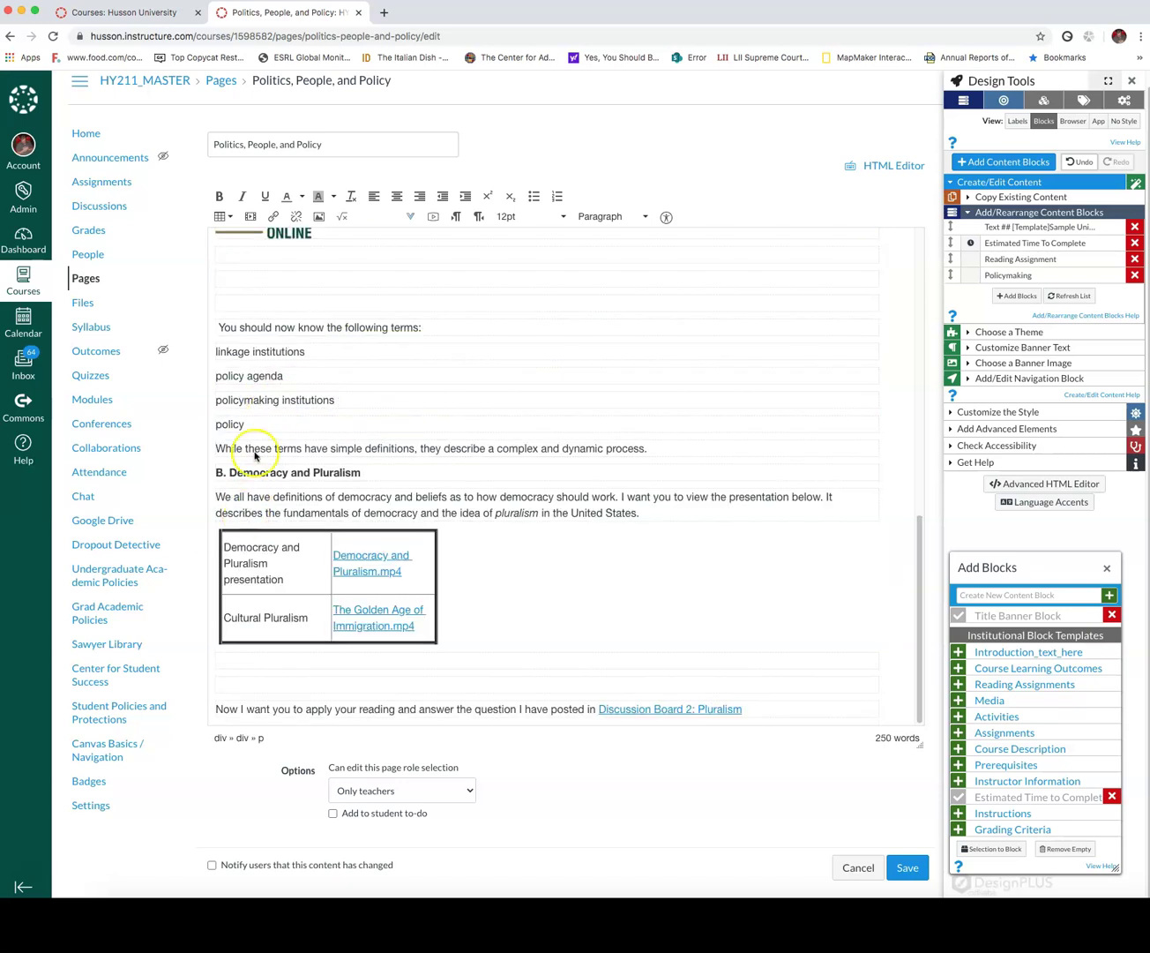
{"action": "left_click_drag", "start_coordinate": [211, 330], "coordinate": [693, 450]}
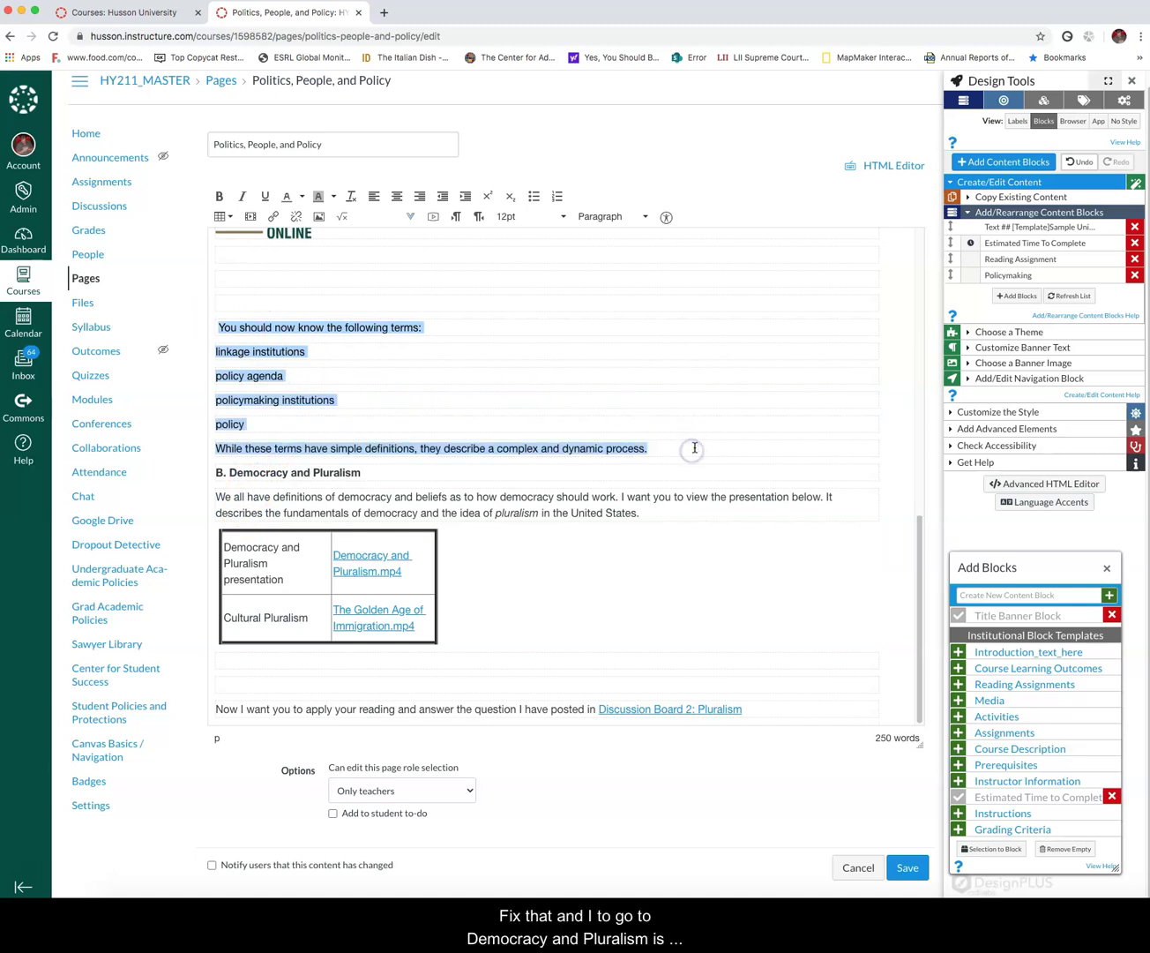
{"action": "key", "text": "BackSpace"}
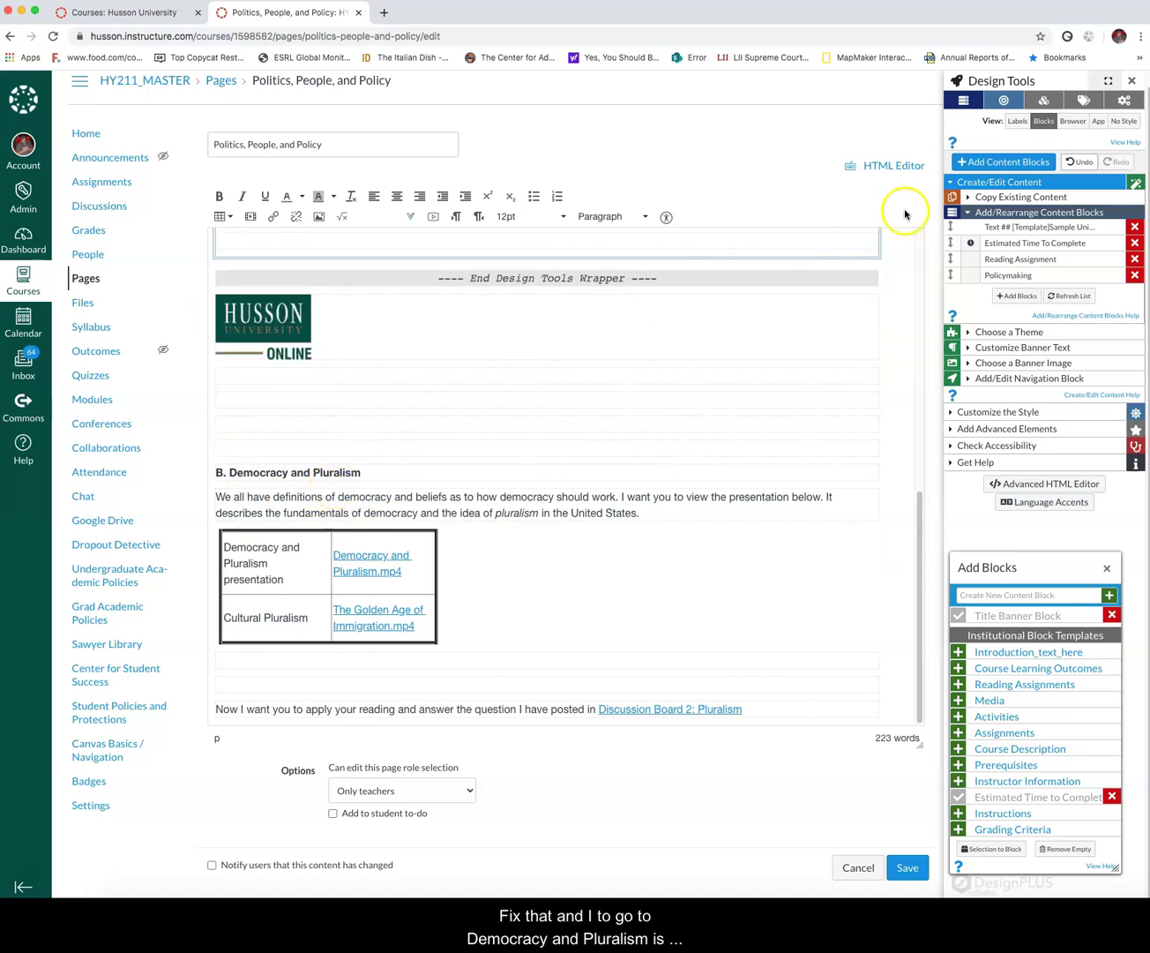
- Add a new content block named "Democracy and Pluralism" and copy the introductory paragraph of section B
{"action": "left_click", "coordinate": [1024, 164]}
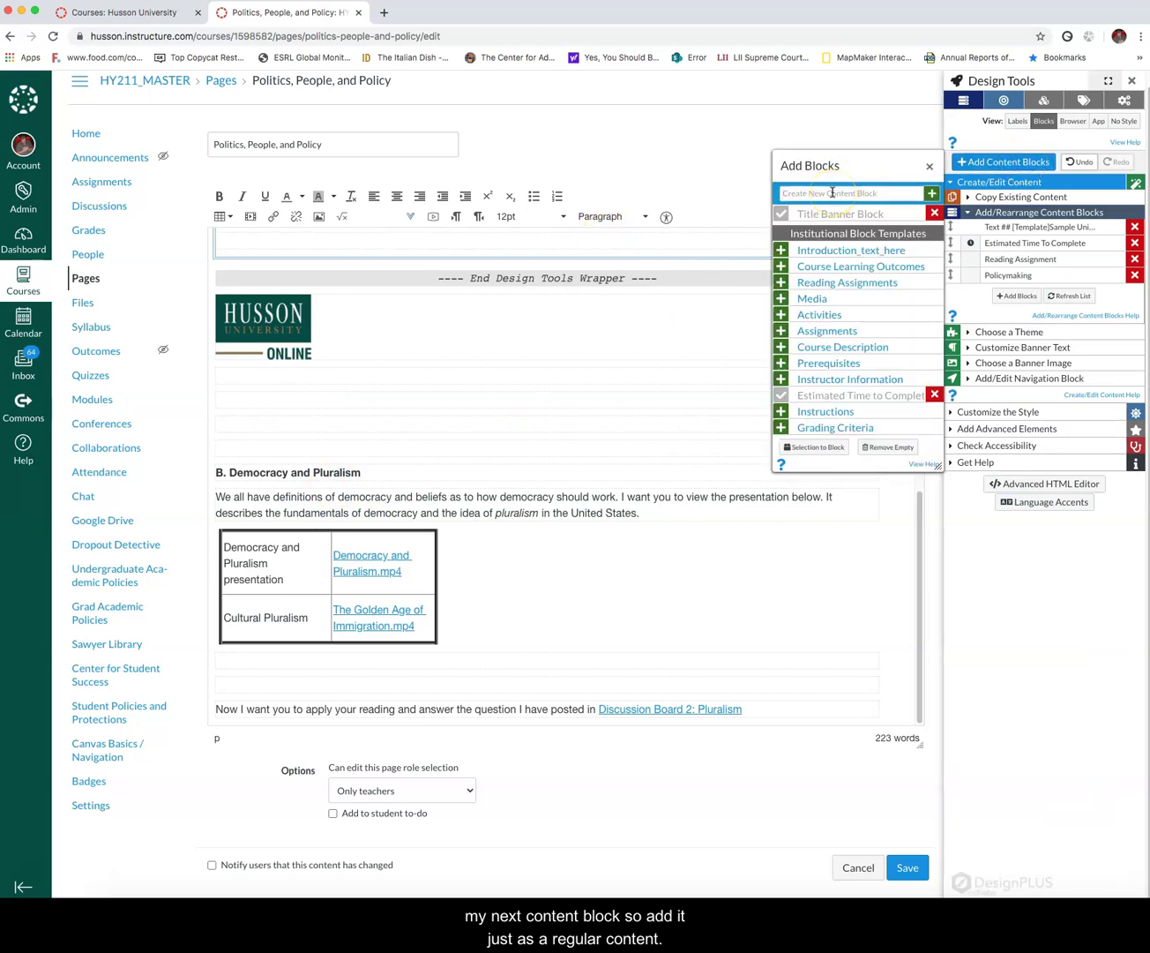
{"action": "left_click", "coordinate": [832, 192]}
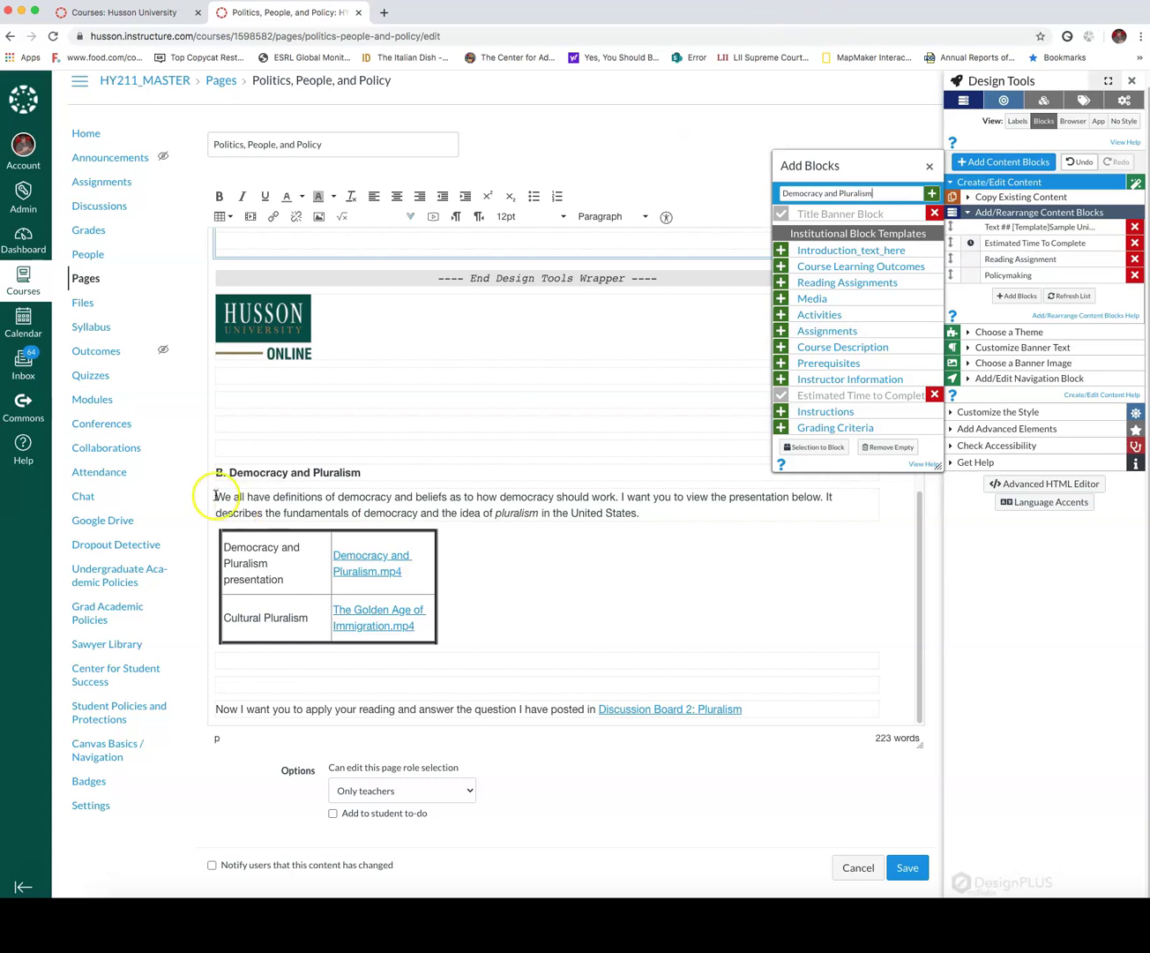
{"action": "left_click_drag", "start_coordinate": [216, 498], "coordinate": [684, 510]}
{"action": "right_click", "coordinate": [565, 501]}
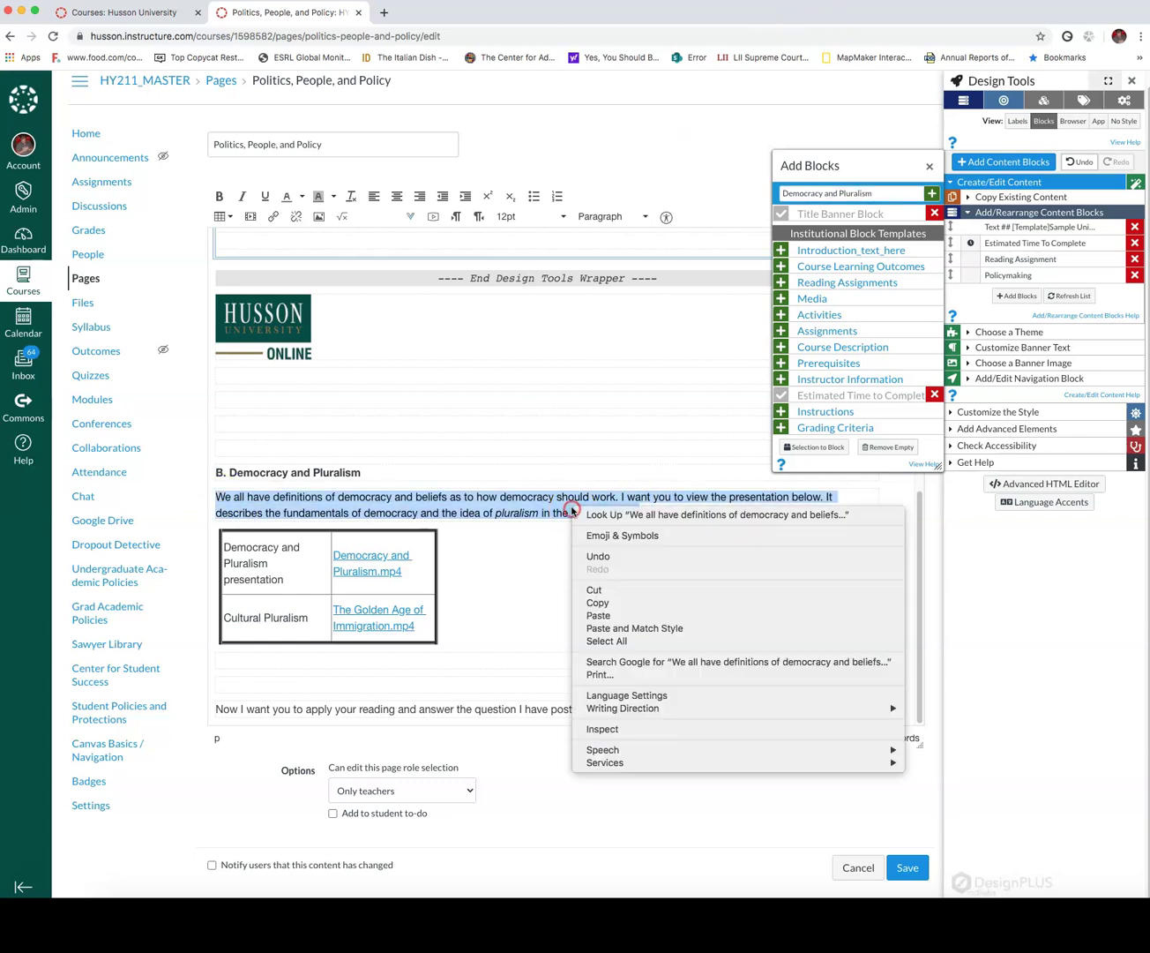
{"action": "left_click", "coordinate": [605, 603]}
{"action": "left_click", "coordinate": [544, 419]}
{"action": "scroll", "coordinate": [428, 418], "scroll_direction": "up", "scroll_amount": 5}
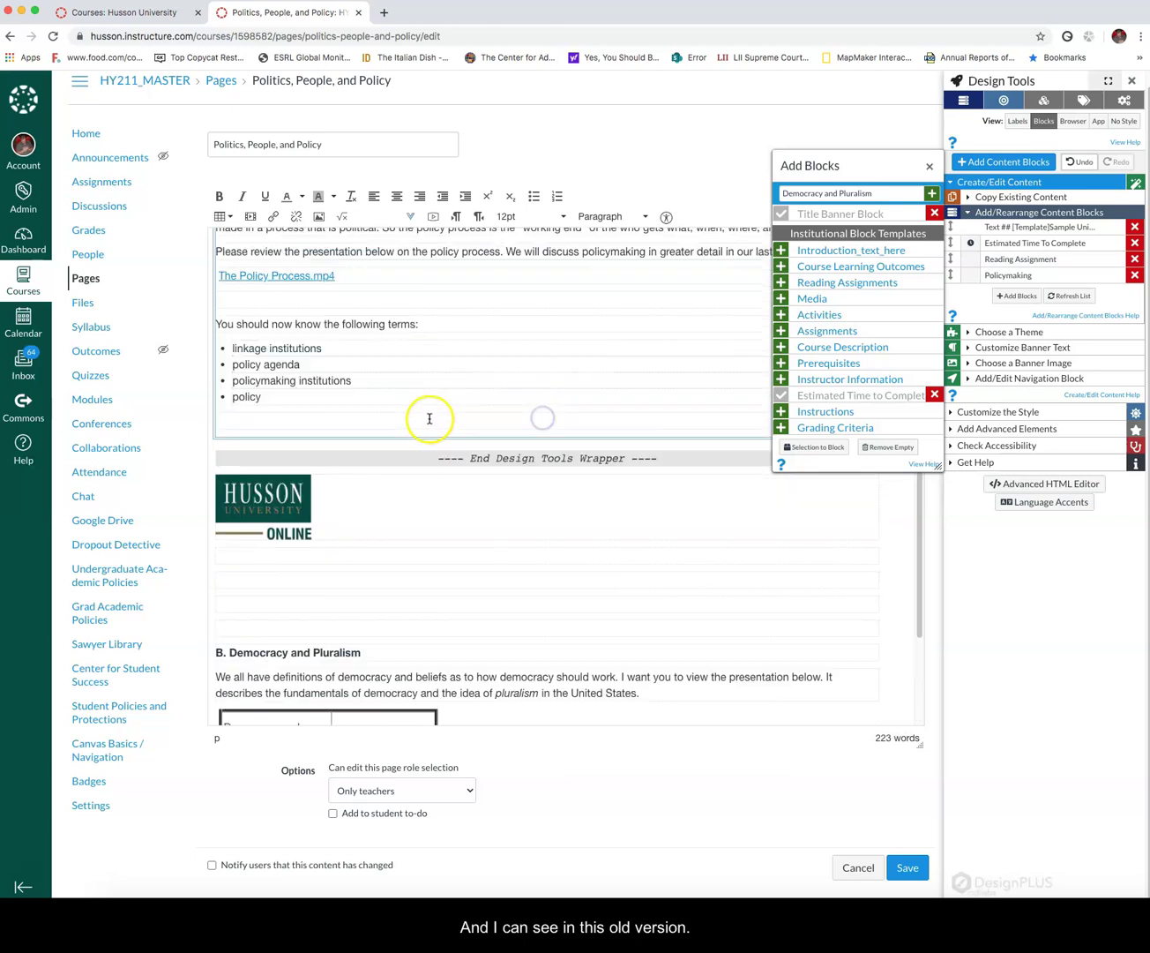
{"action": "scroll", "coordinate": [329, 622], "scroll_direction": "down", "scroll_amount": 1}
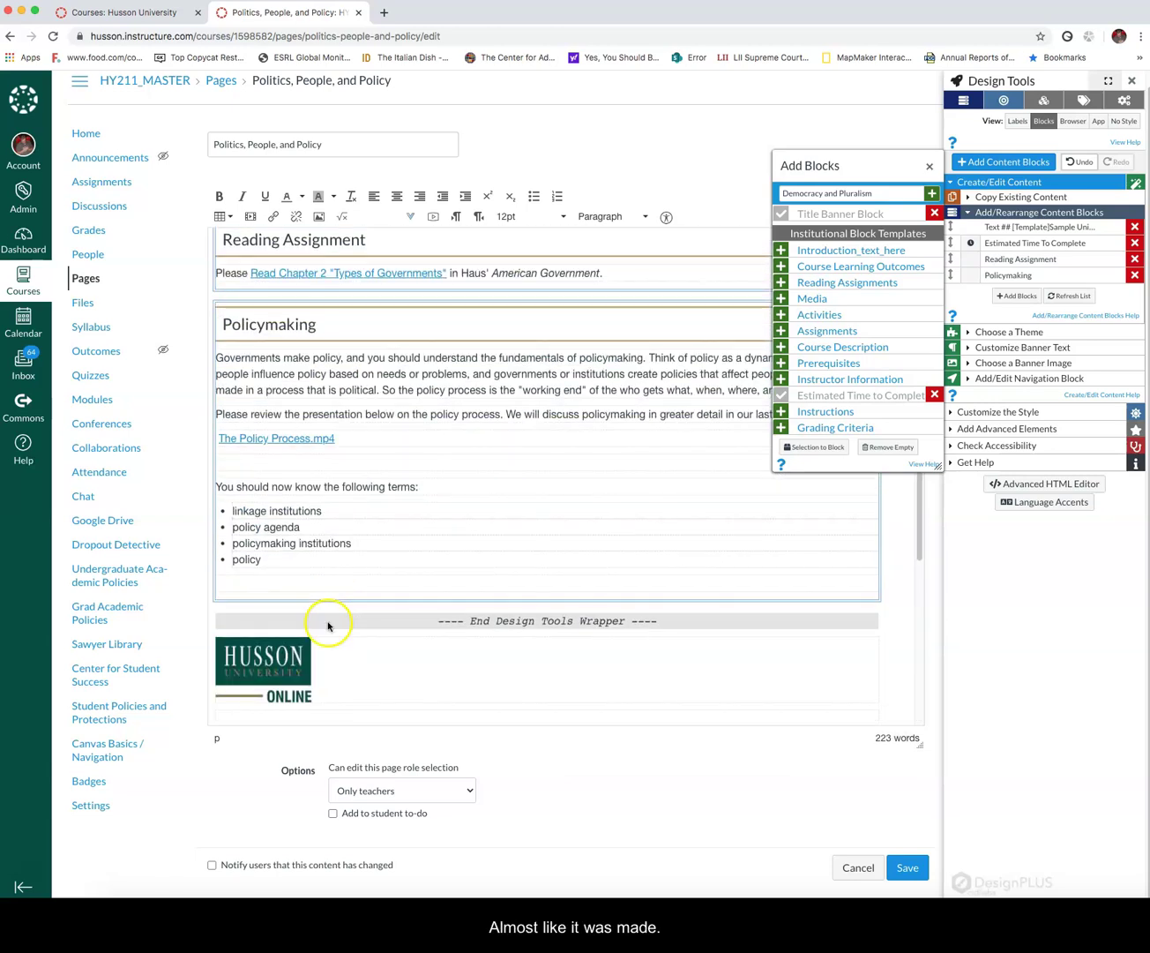
{"action": "left_click", "coordinate": [932, 192]}
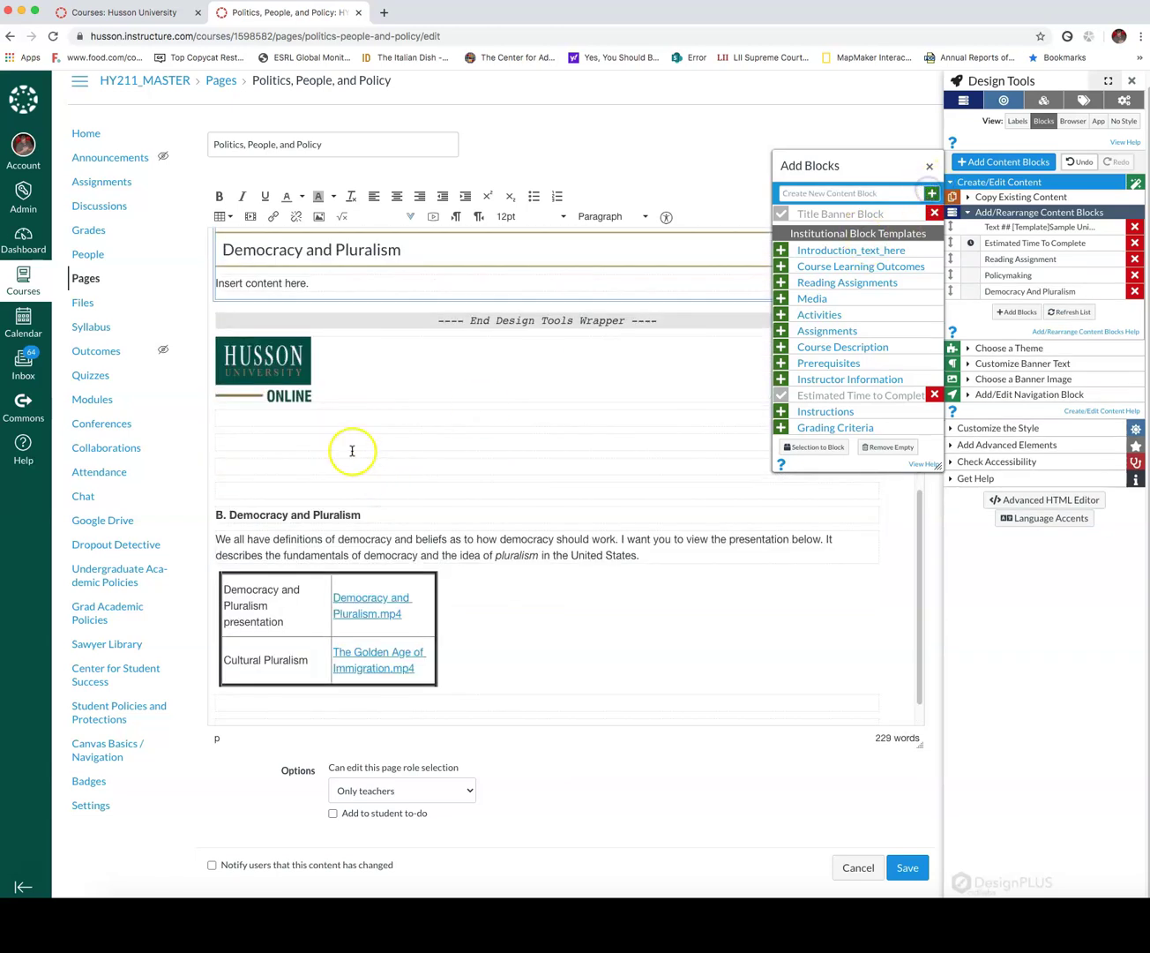
- Replace the Democracy and Pluralism block's placeholder with the copied paragraph and close the Add Blocks window
{"action": "left_click", "coordinate": [172, 301]}
{"action": "left_click_drag", "start_coordinate": [173, 300], "coordinate": [189, 284]}
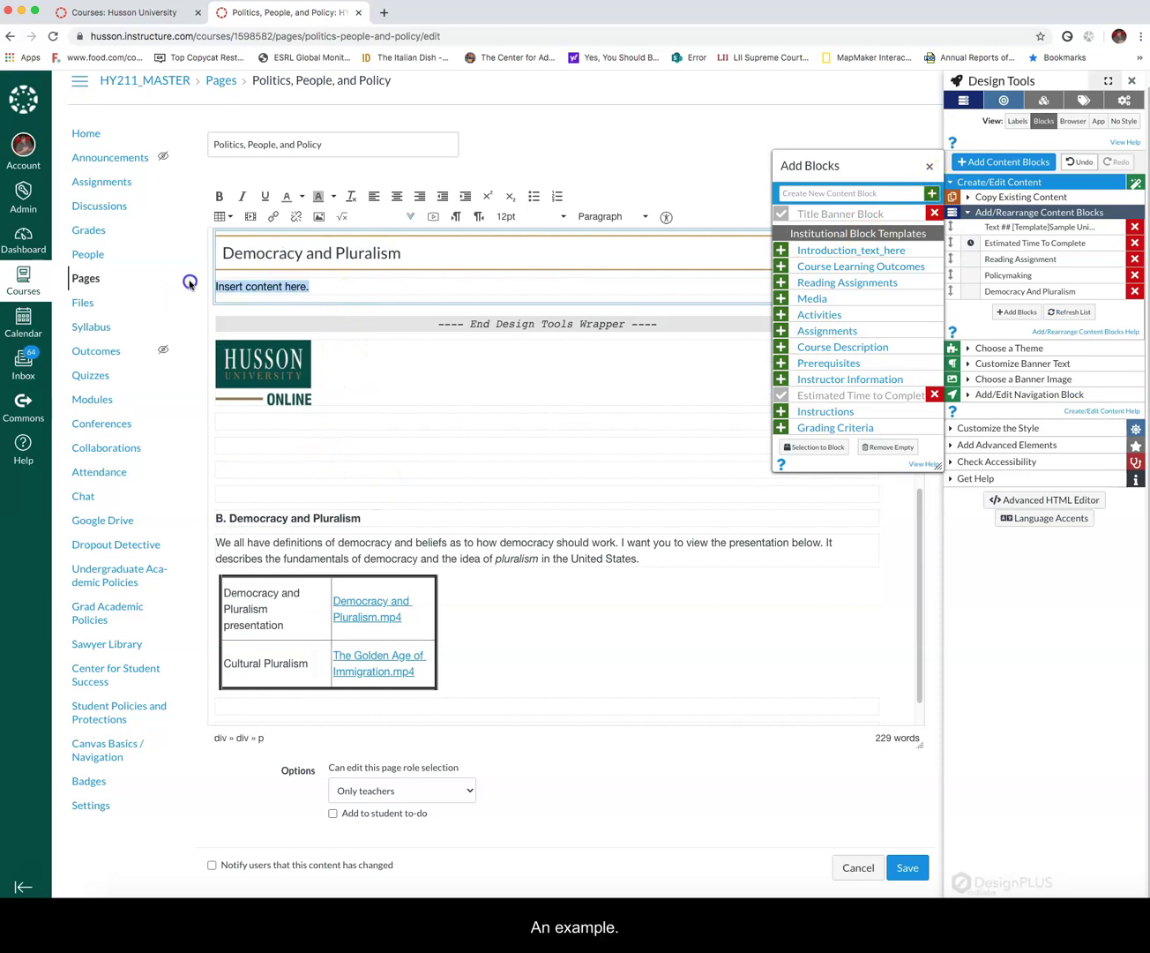
{"action": "key", "text": "super+v"}
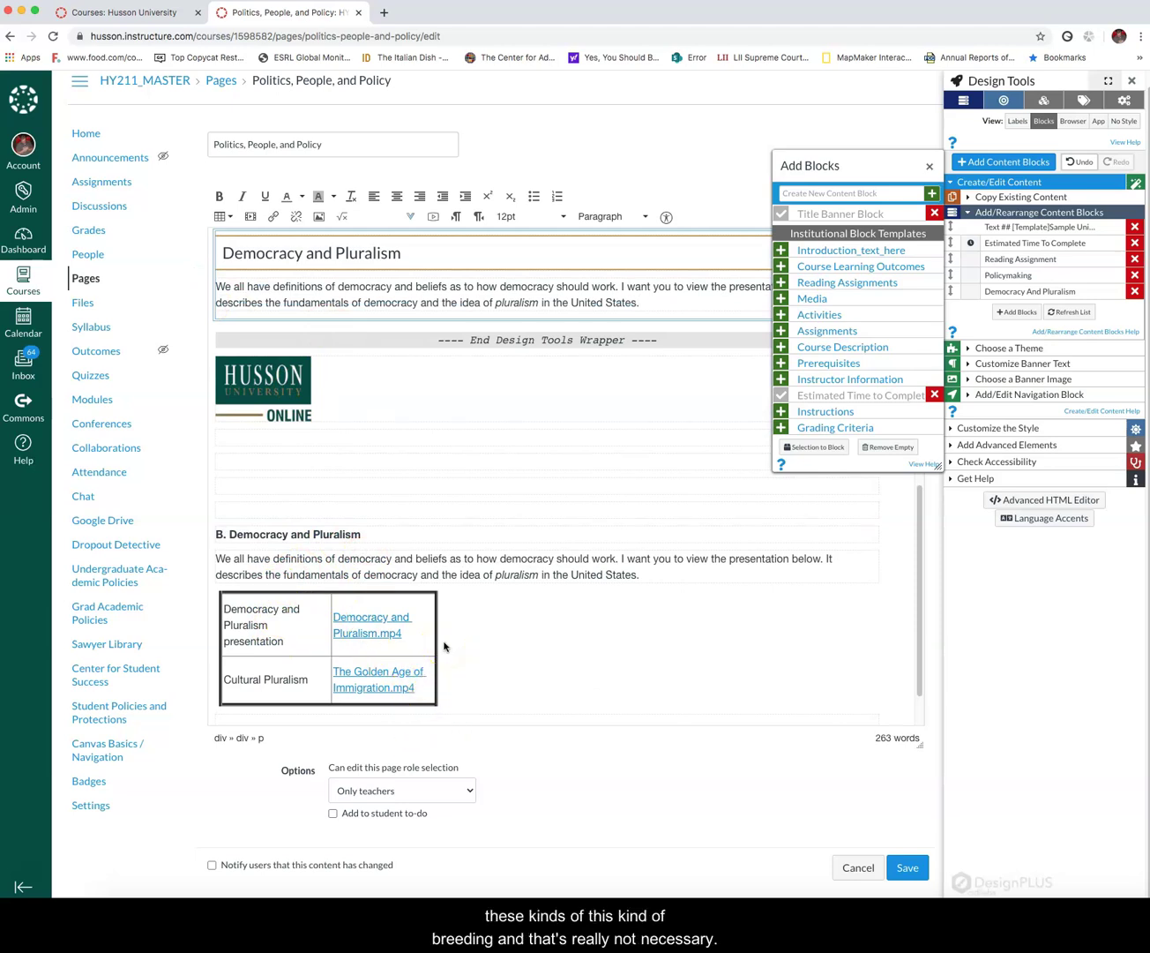
{"action": "left_click", "coordinate": [931, 168]}
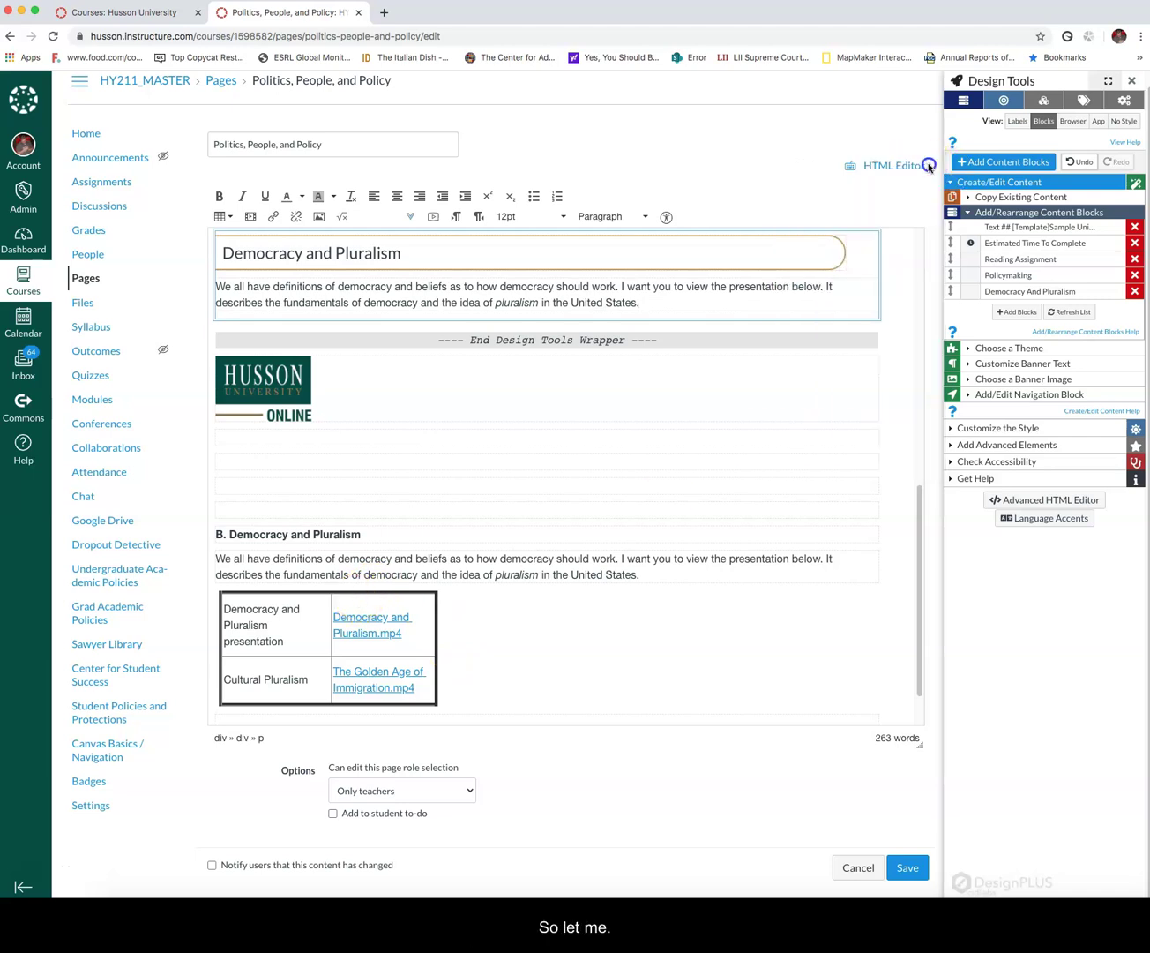
- Insert an accordion/tabs panel on a new line below the Democracy and Pluralism paragraph
{"action": "left_click", "coordinate": [647, 304]}
{"action": "key", "text": "Return"}
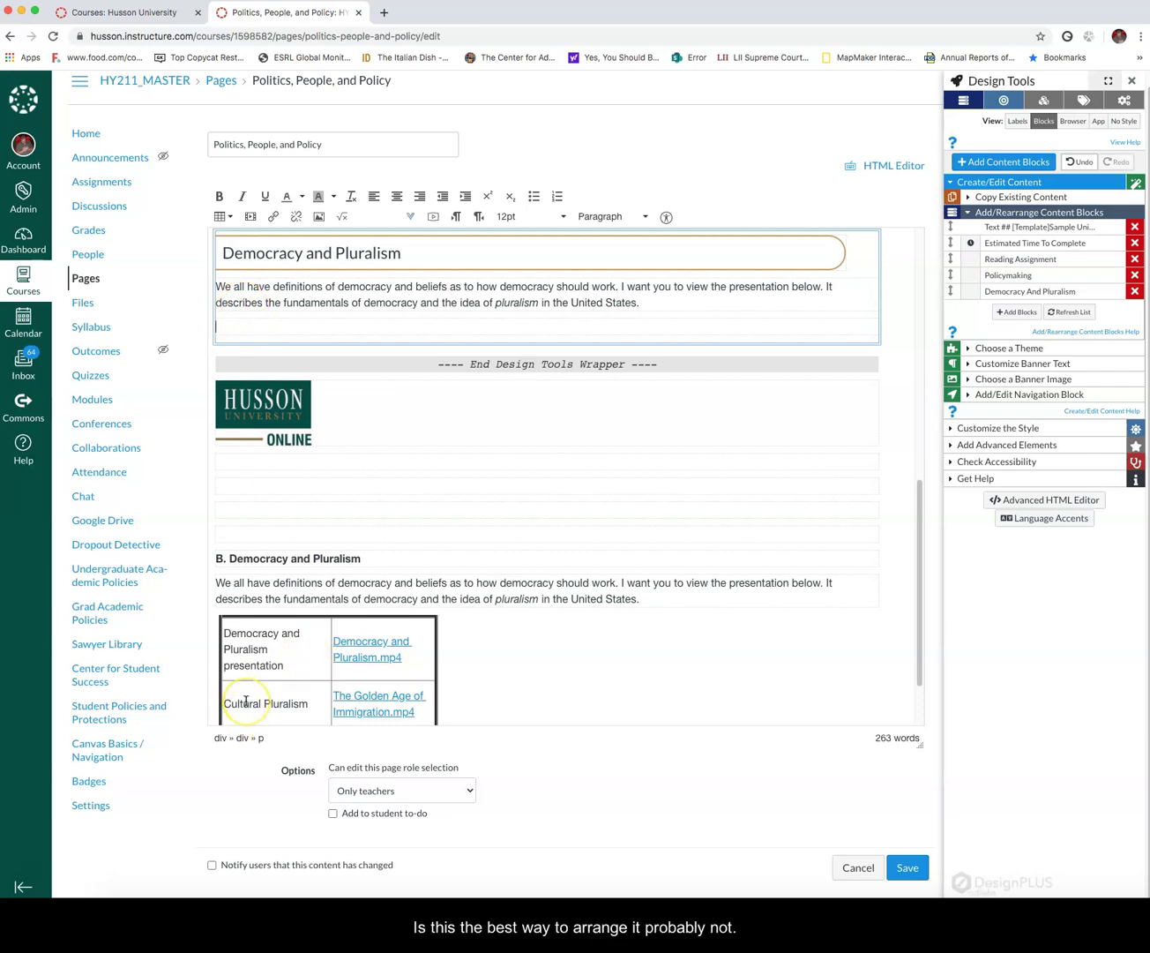
{"action": "left_click", "coordinate": [306, 327]}
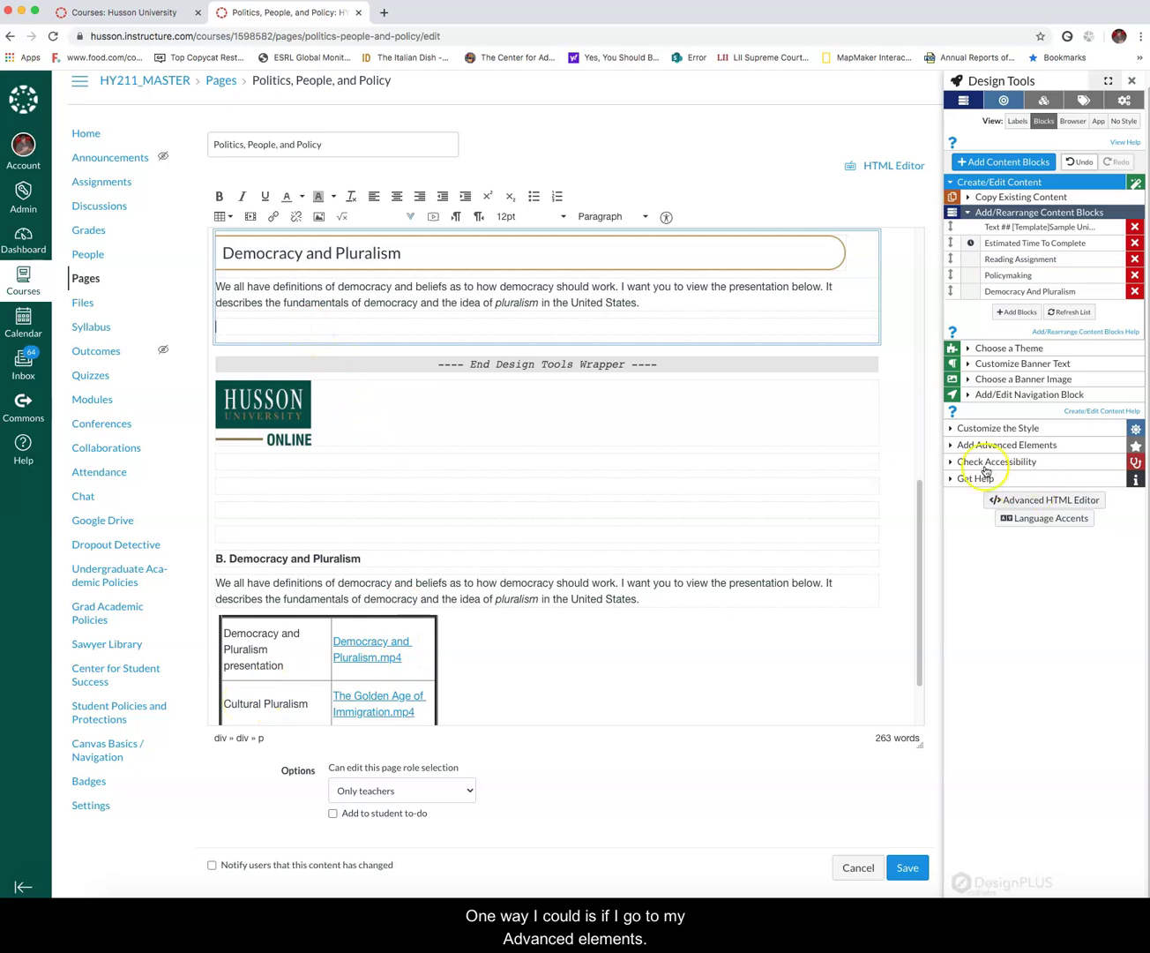
{"action": "left_click", "coordinate": [957, 444]}
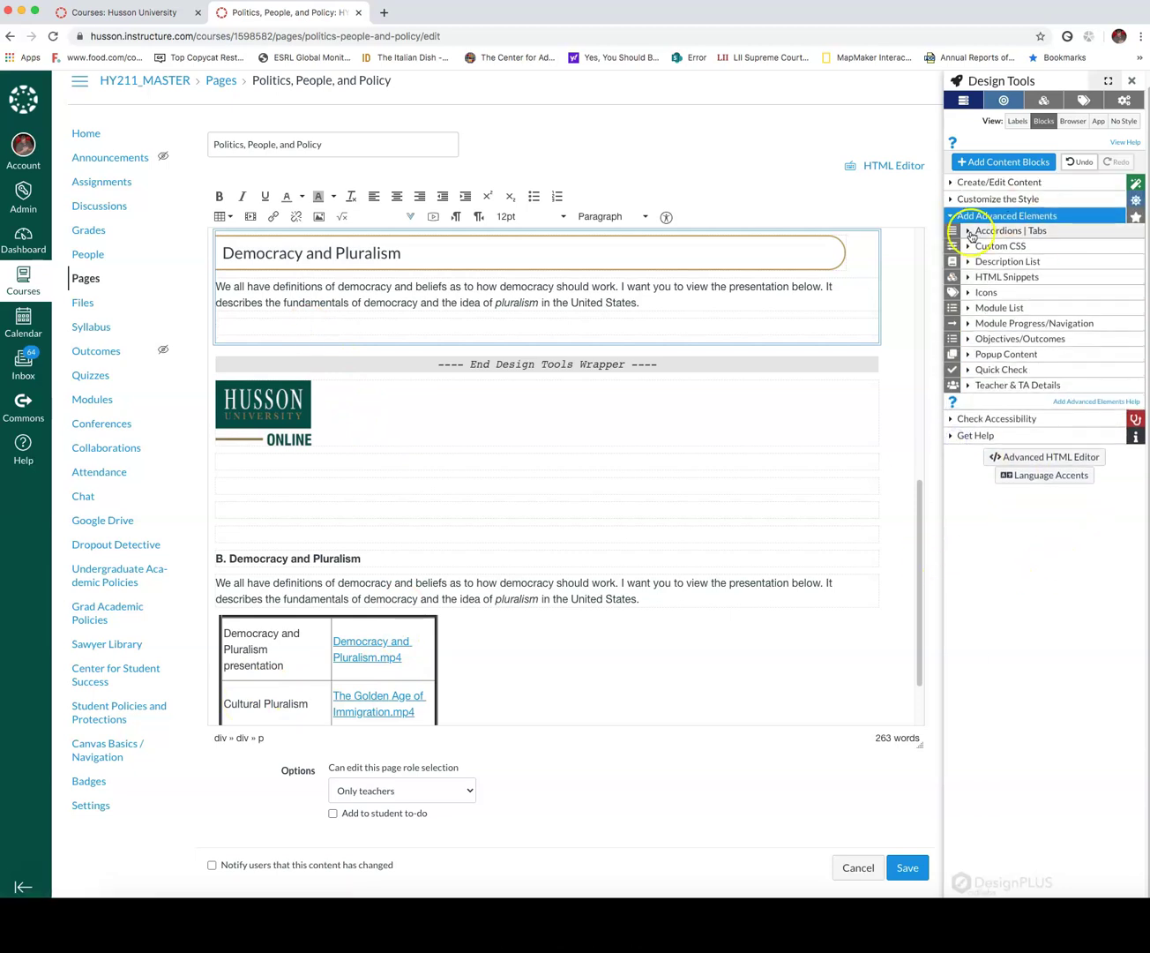
{"action": "left_click", "coordinate": [968, 232]}
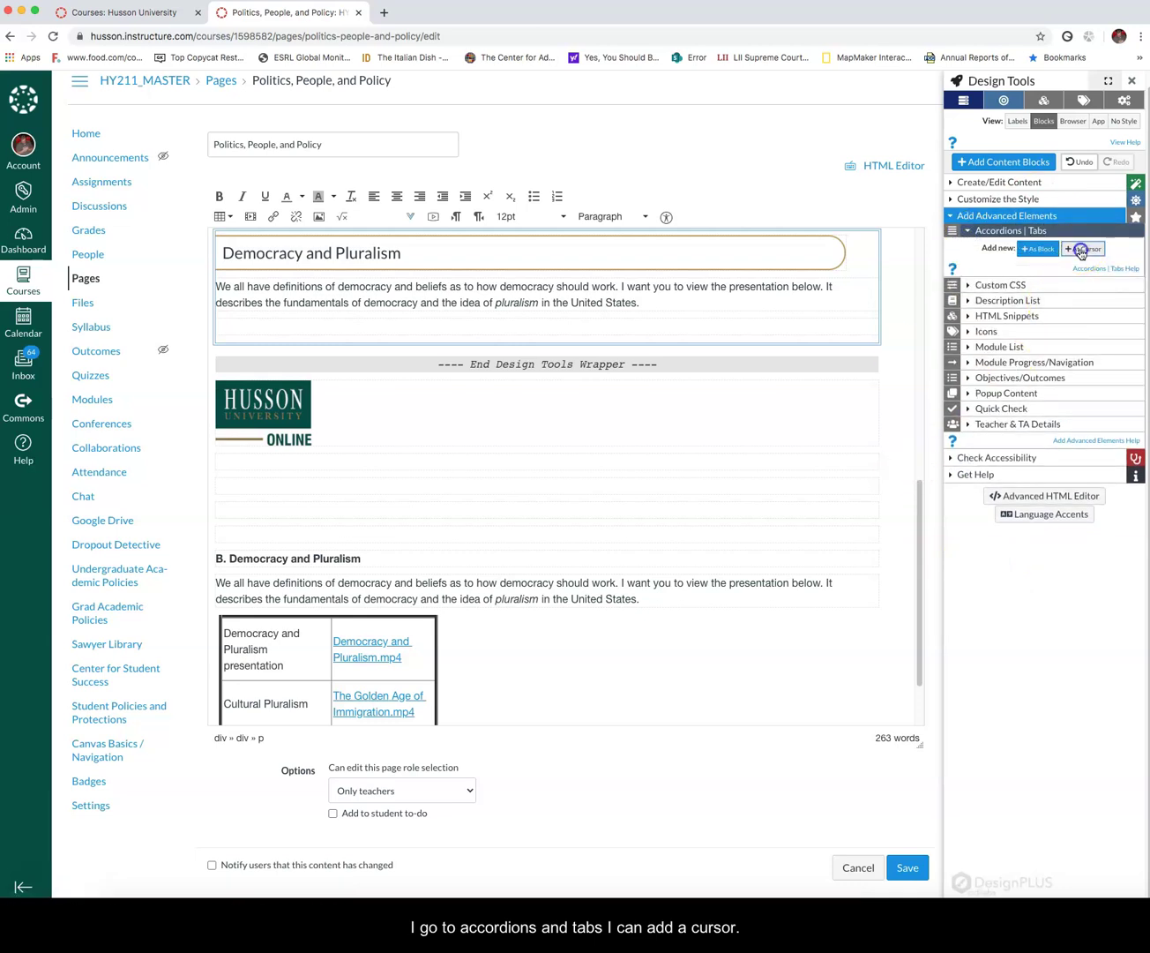
{"action": "left_click", "coordinate": [1082, 250]}
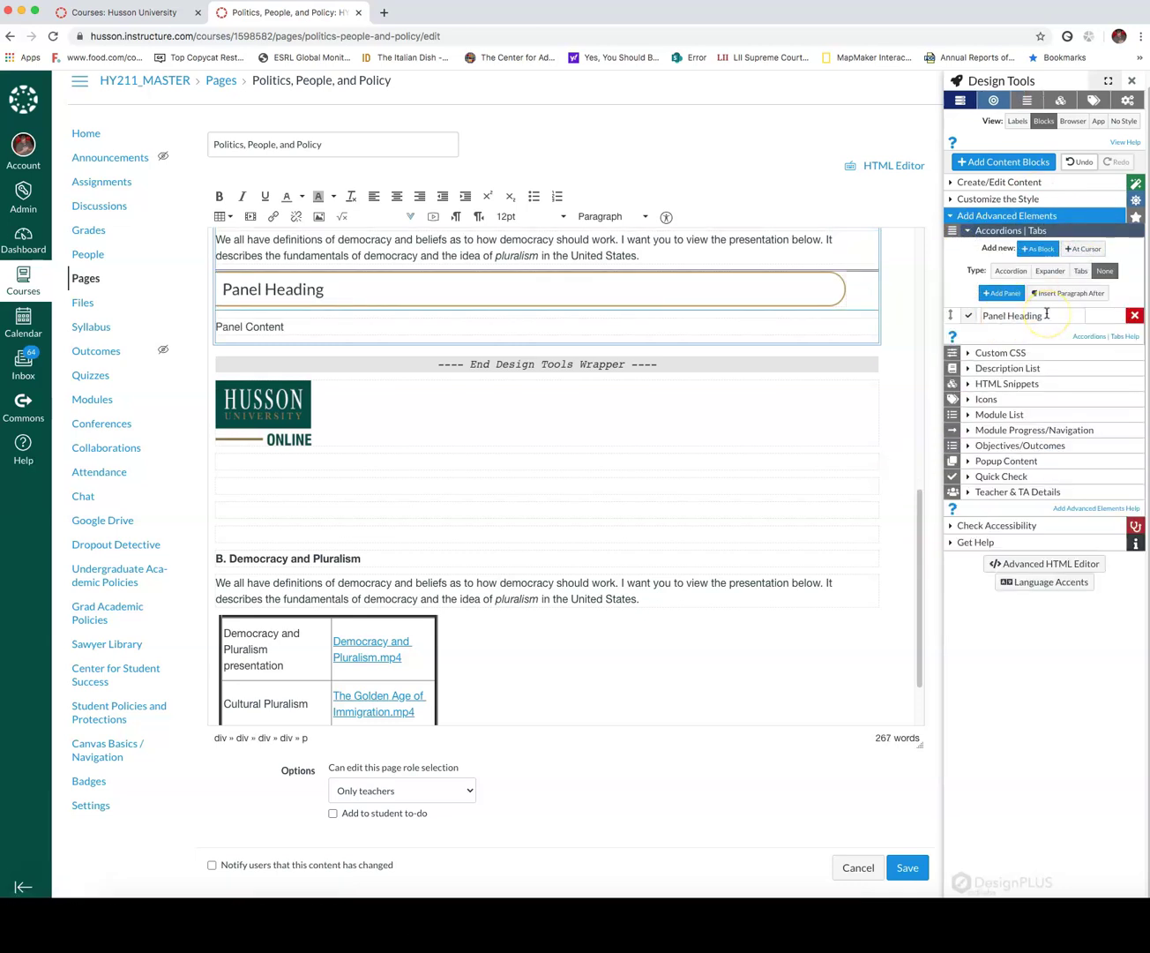
- Move the "Democracy and Pluralism presentation" label from the old table into the new panel's heading, replacing "Panel Heading"
{"action": "triple_click", "coordinate": [238, 646]}
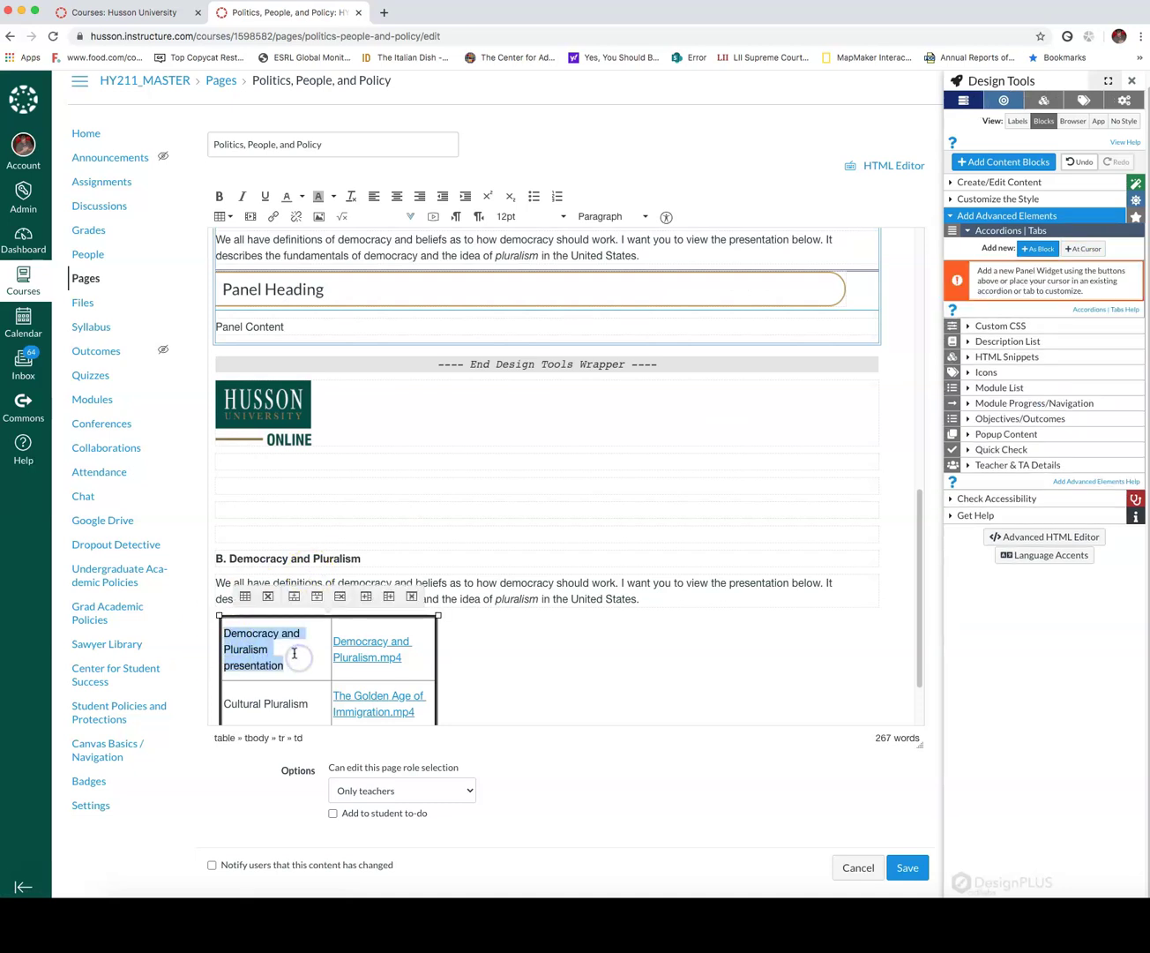
{"action": "key", "text": "ctrl+x"}
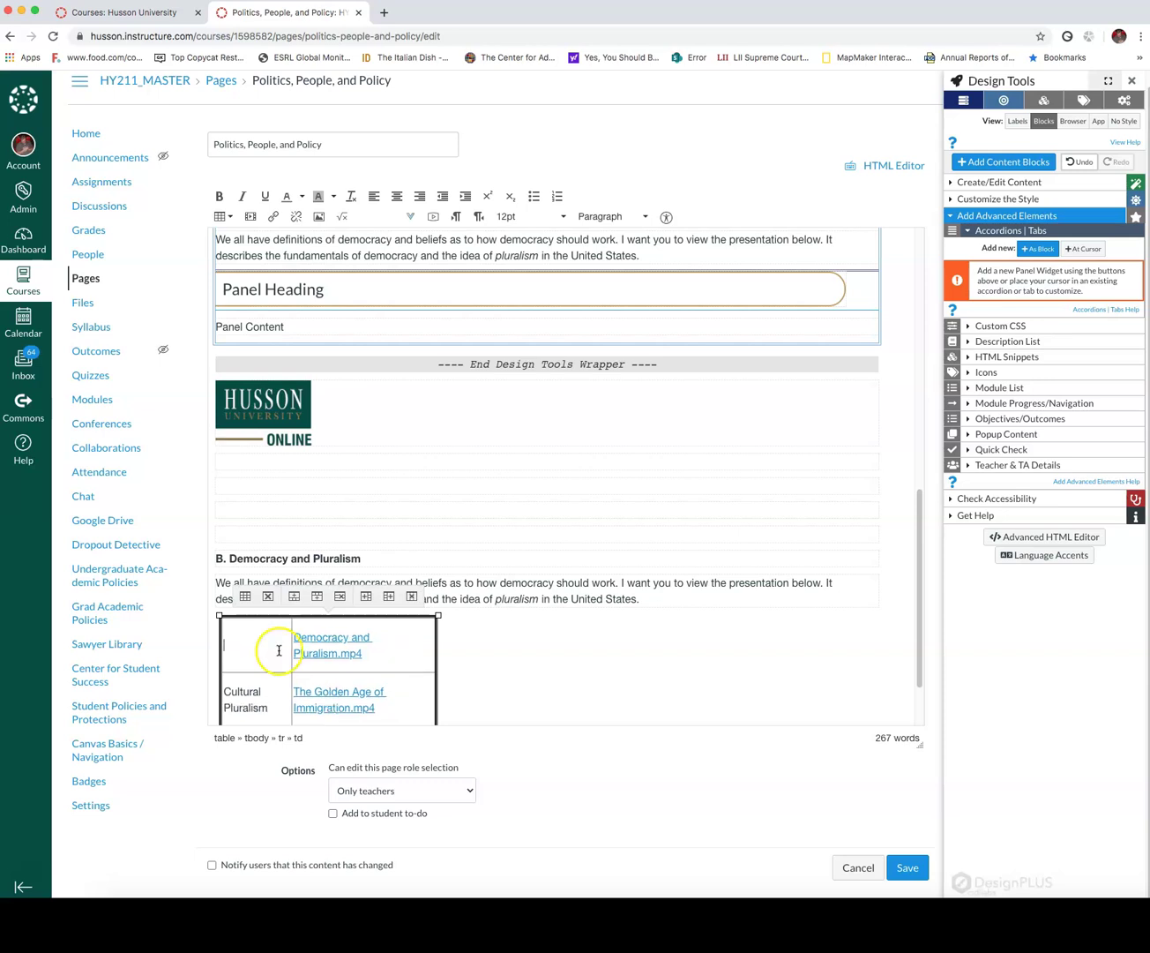
{"action": "left_click", "coordinate": [290, 326]}
{"action": "left_click_drag", "start_coordinate": [1047, 316], "coordinate": [973, 317]}
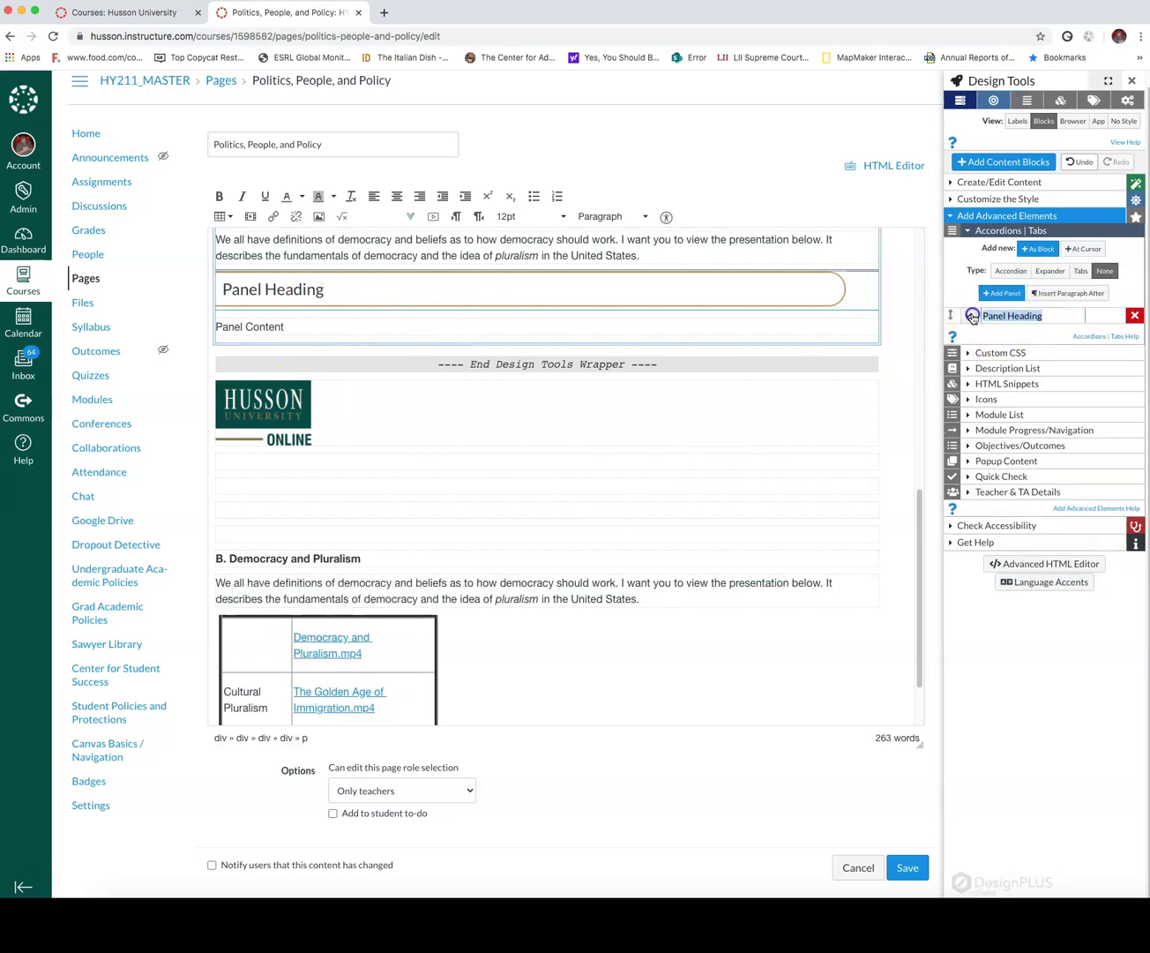
{"action": "key", "text": "ctrl+v"}
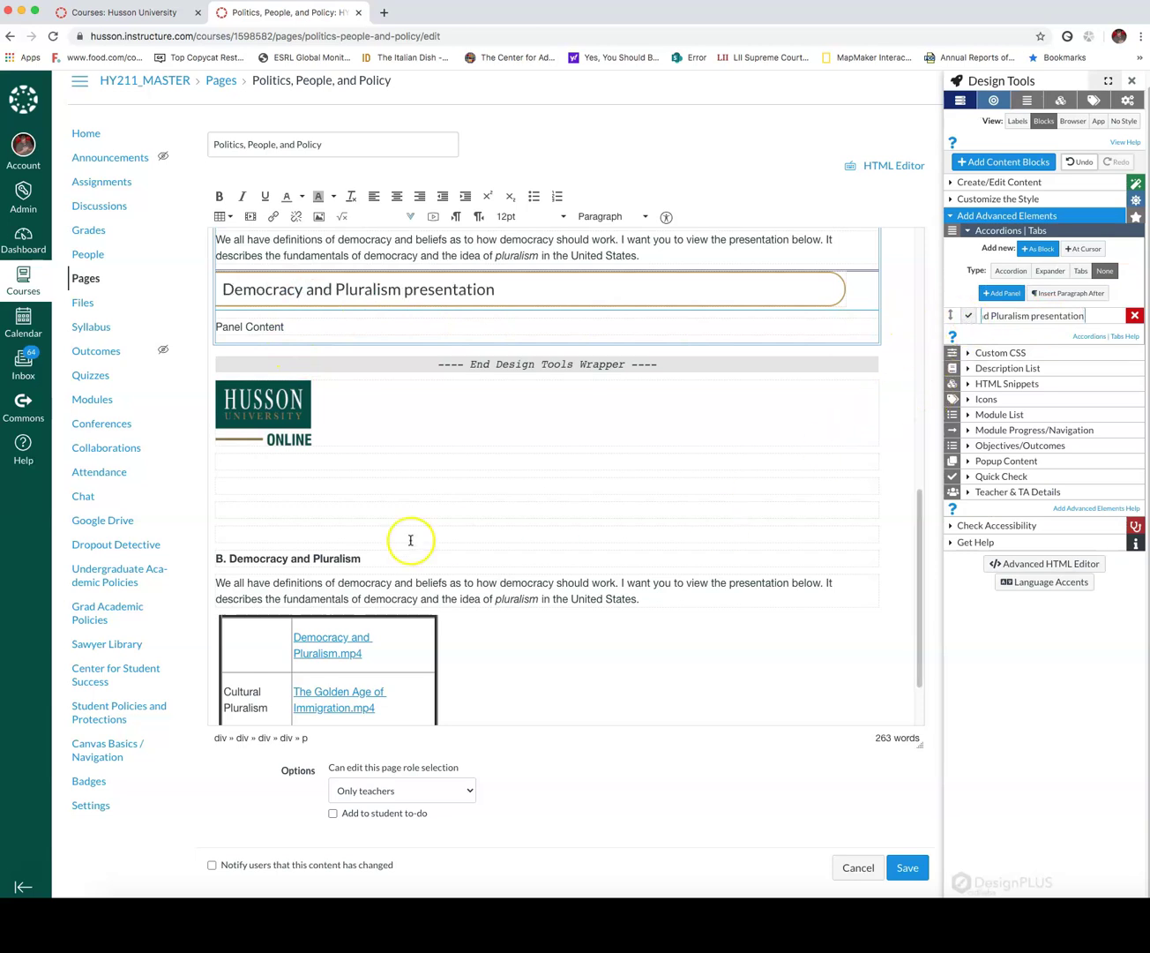
- Move the "Cultural Pluralism" label from the old table into the heading of a newly added second panel and set the panel type to Tabs
{"action": "scroll", "coordinate": [334, 616], "scroll_direction": "down", "scroll_amount": 2}
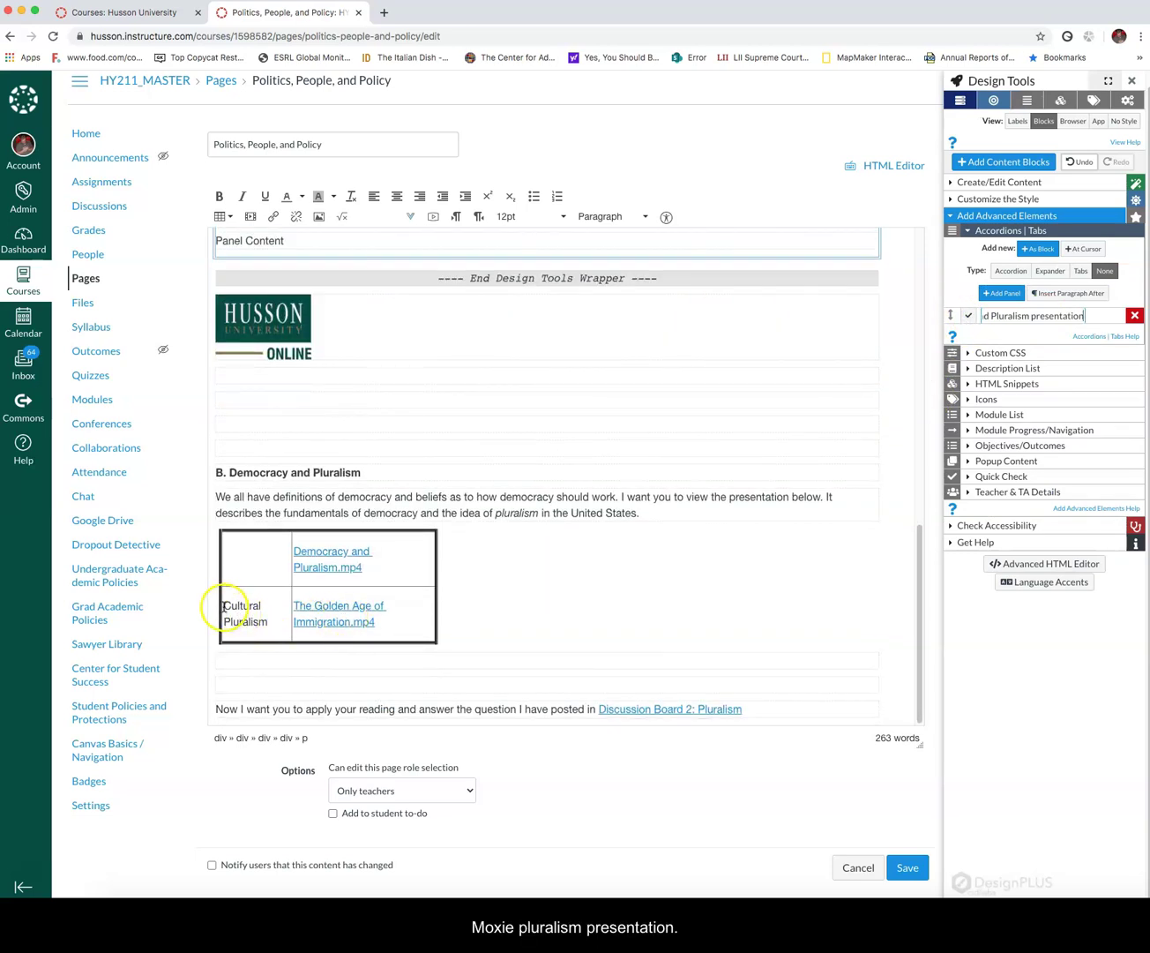
{"action": "left_click_drag", "start_coordinate": [223, 607], "coordinate": [267, 621]}
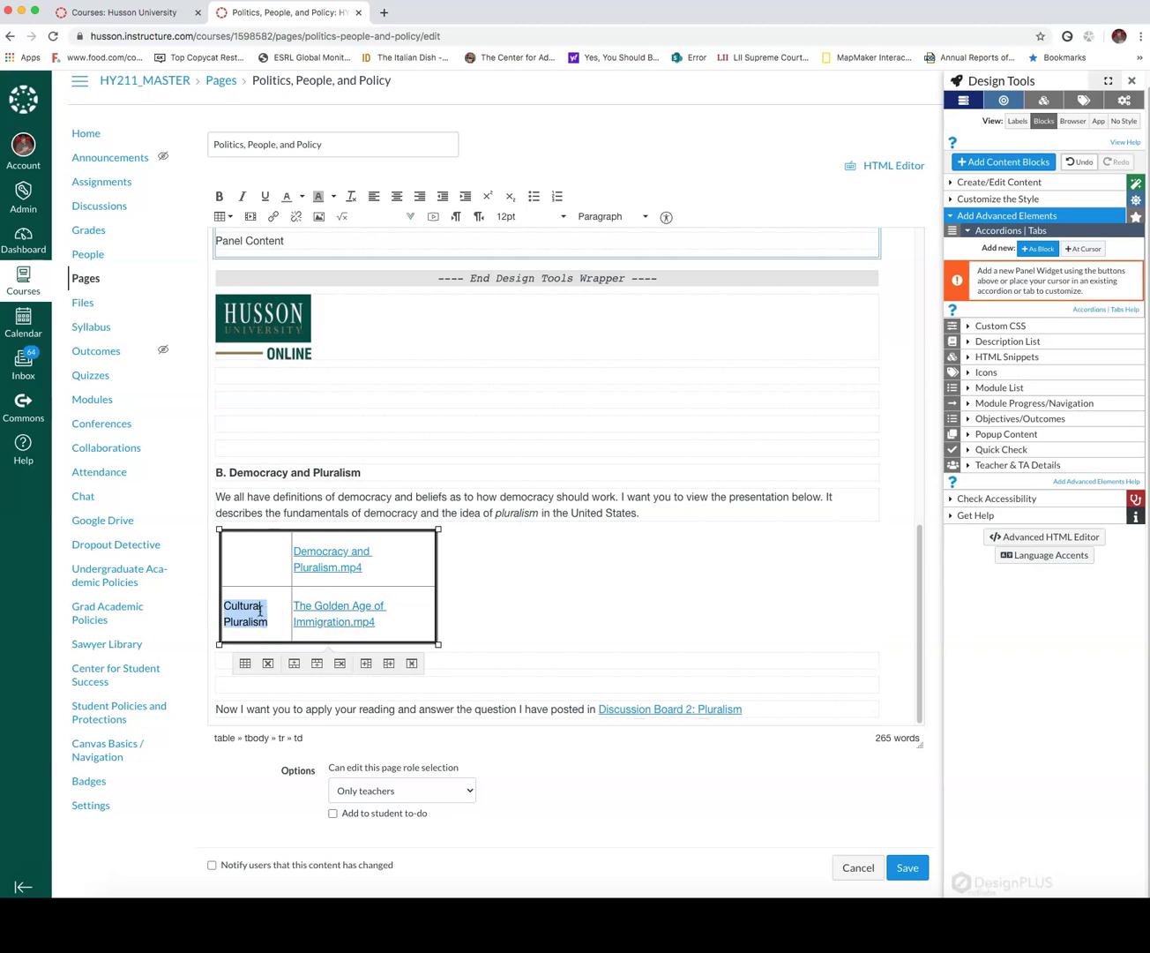
{"action": "key", "text": "BackSpace"}
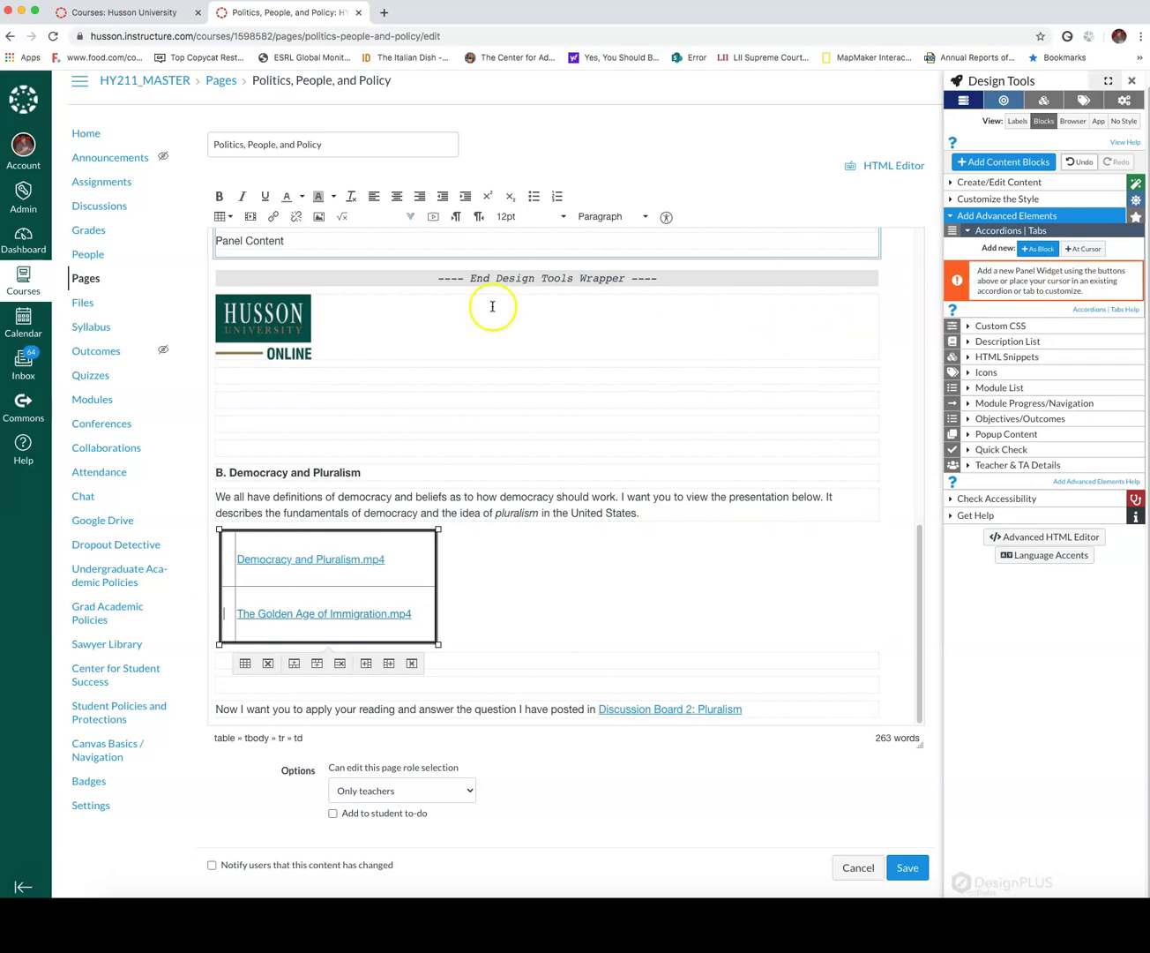
{"action": "scroll", "coordinate": [377, 308], "scroll_direction": "up", "scroll_amount": 5}
{"action": "left_click", "coordinate": [384, 486]}
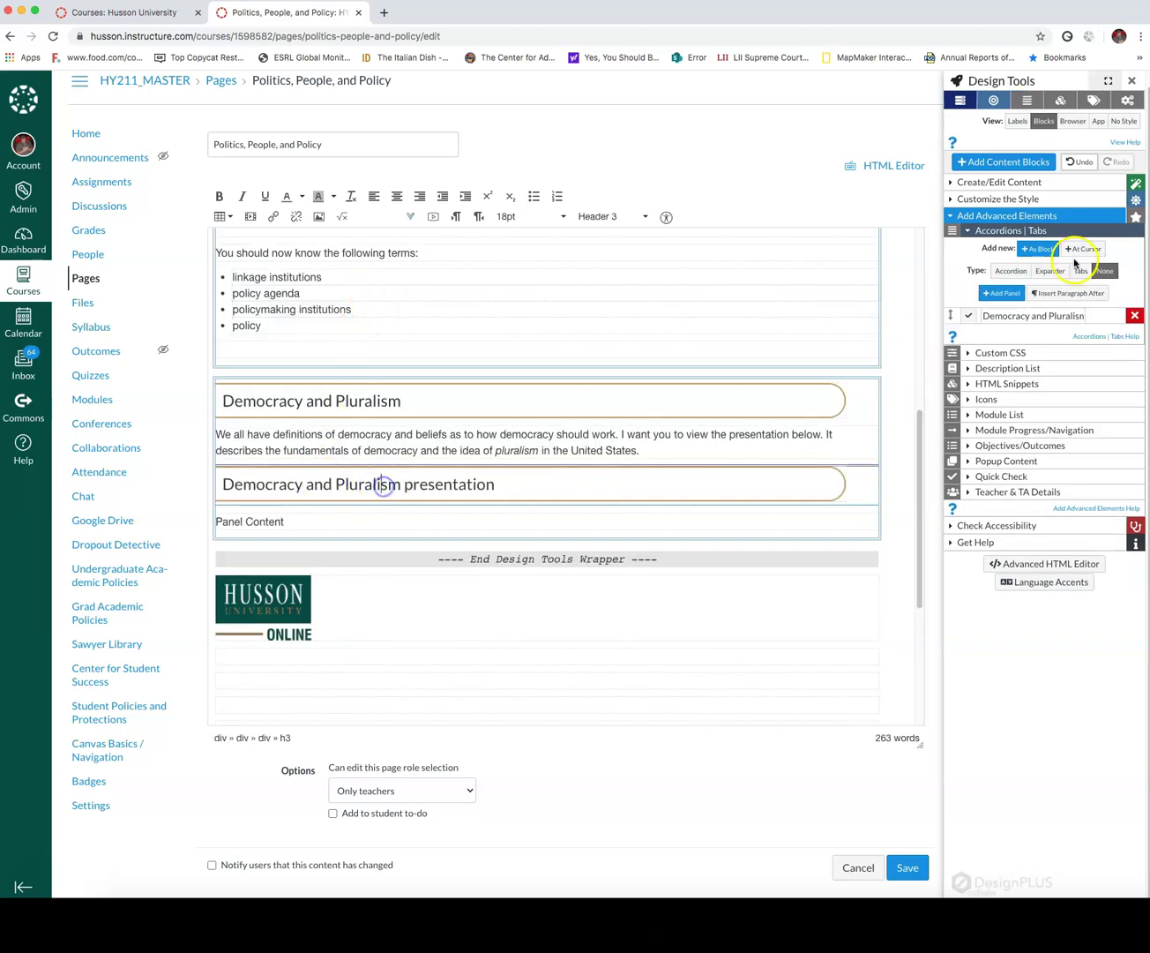
{"action": "left_click", "coordinate": [1003, 292]}
{"action": "left_click_drag", "start_coordinate": [1046, 333], "coordinate": [1003, 336]}
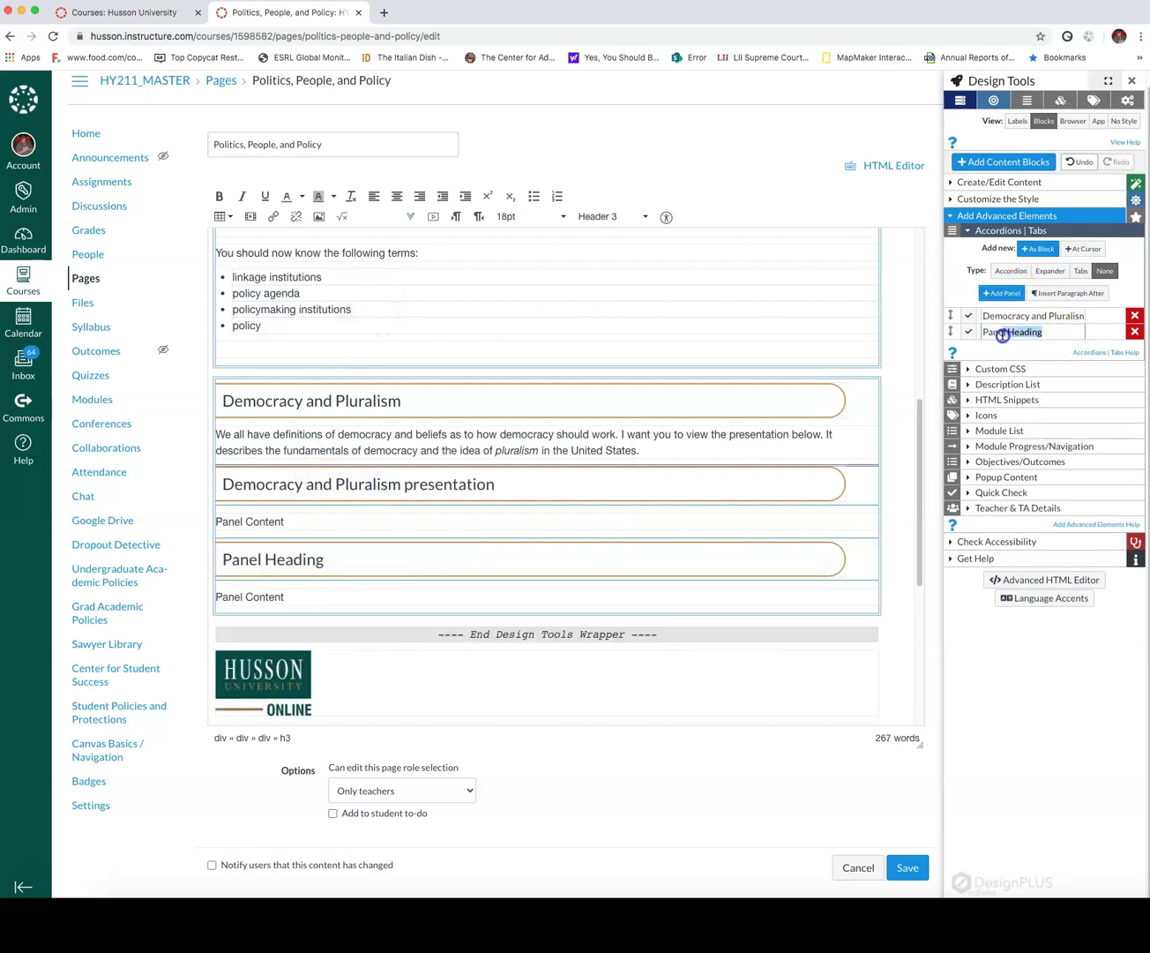
{"action": "type", "text": "Cultural Pluralism"}
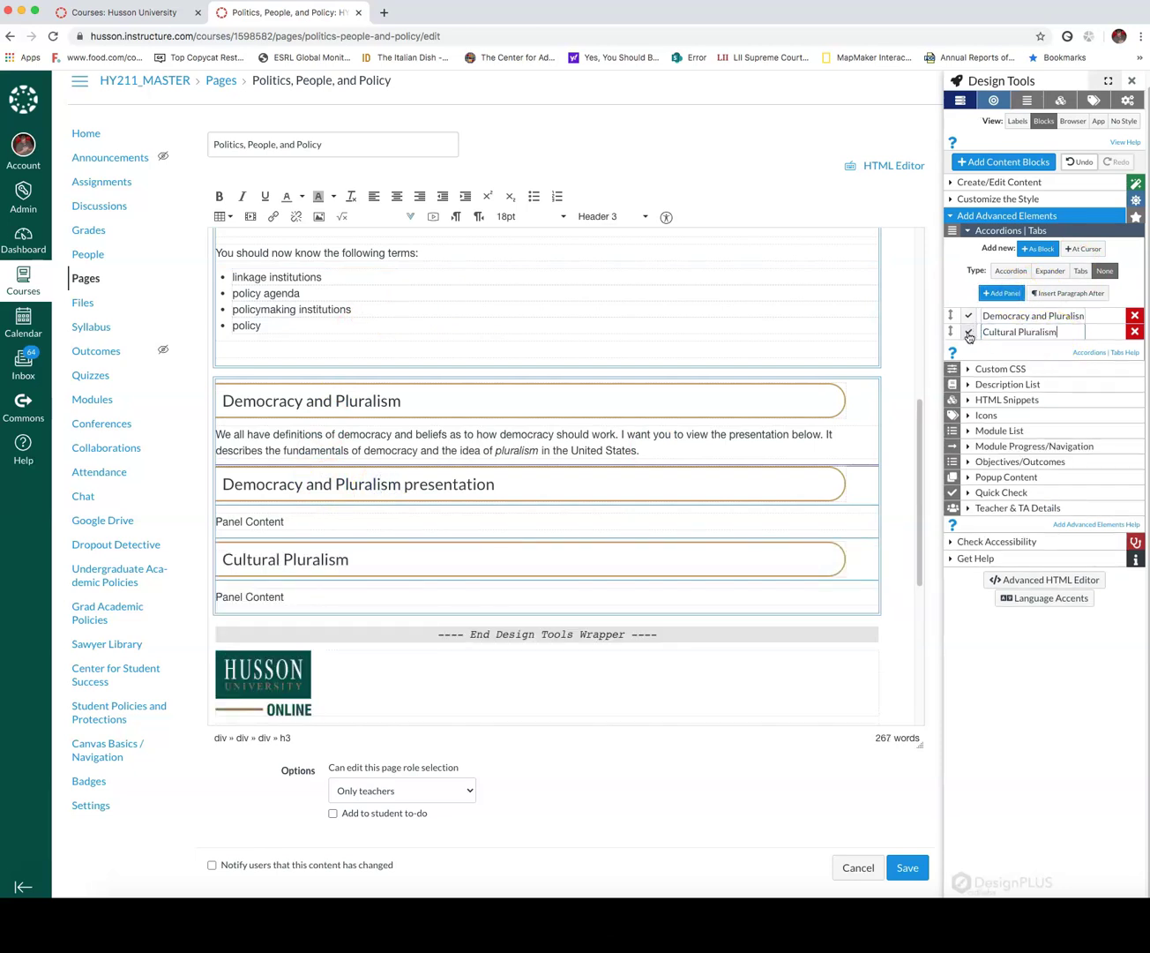
{"action": "left_click", "coordinate": [1078, 276]}
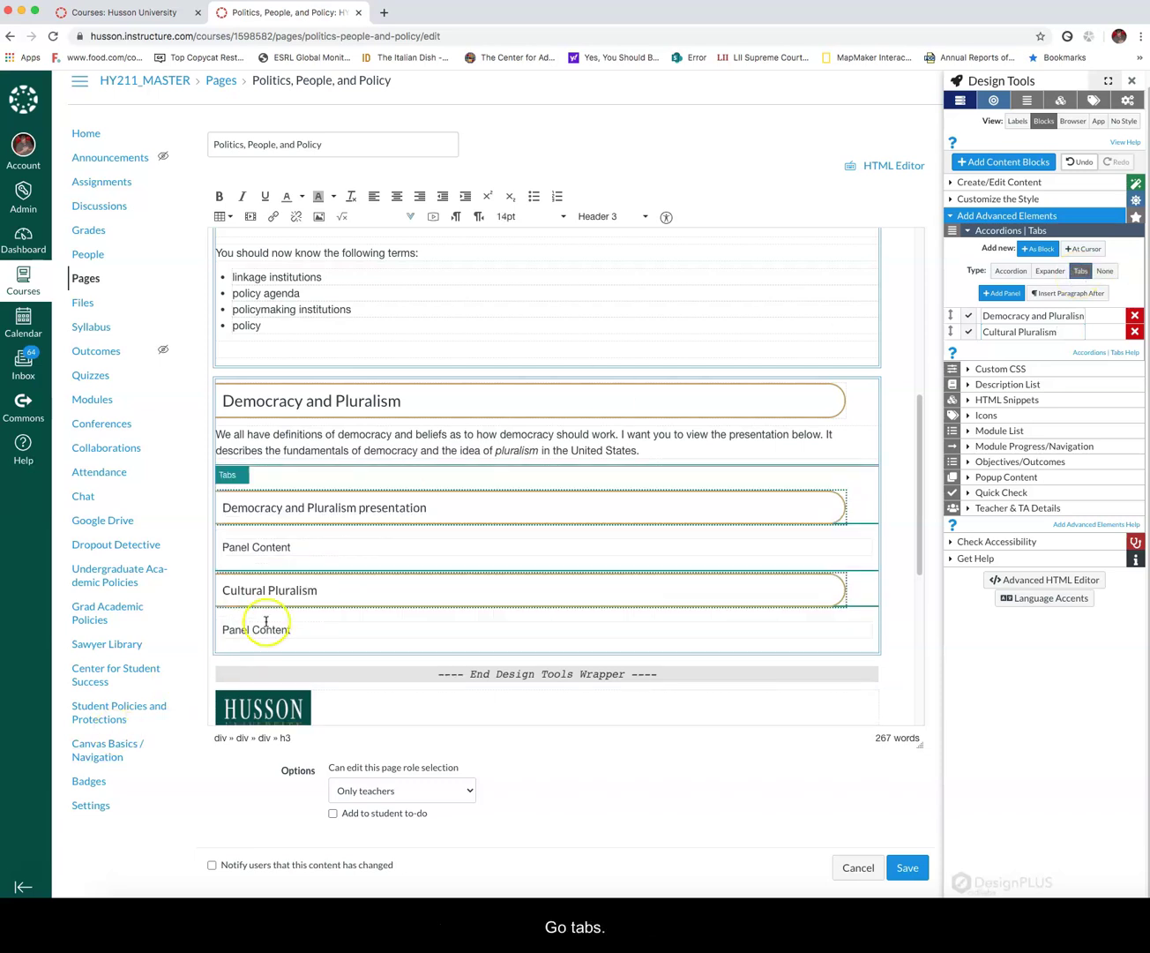
- Move the "Democracy and Pluralism.mp4" link from the old table into the first tab, replacing its placeholder content
{"action": "scroll", "coordinate": [316, 617], "scroll_direction": "down", "scroll_amount": 5}
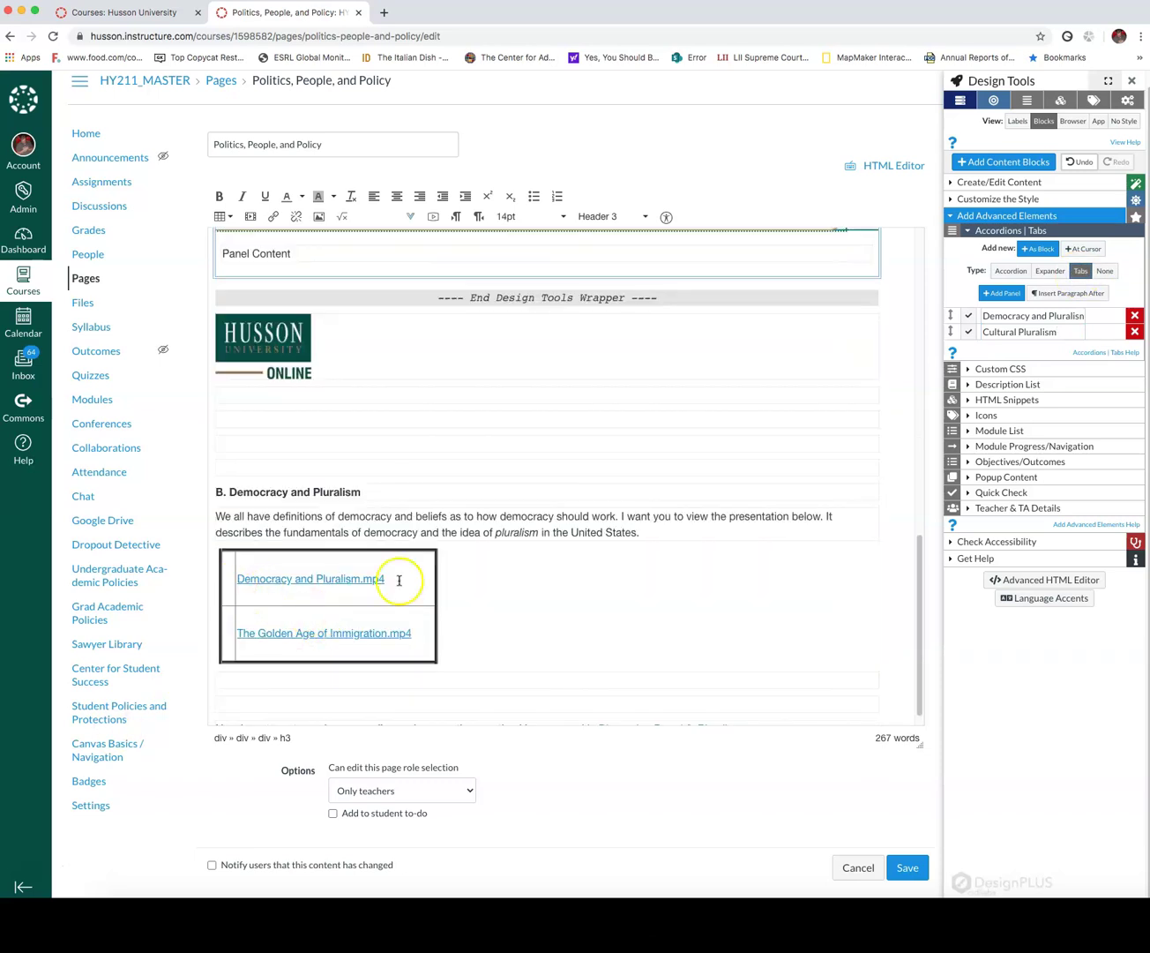
{"action": "left_click", "coordinate": [397, 575]}
{"action": "left_click_drag", "start_coordinate": [408, 586], "coordinate": [239, 582]}
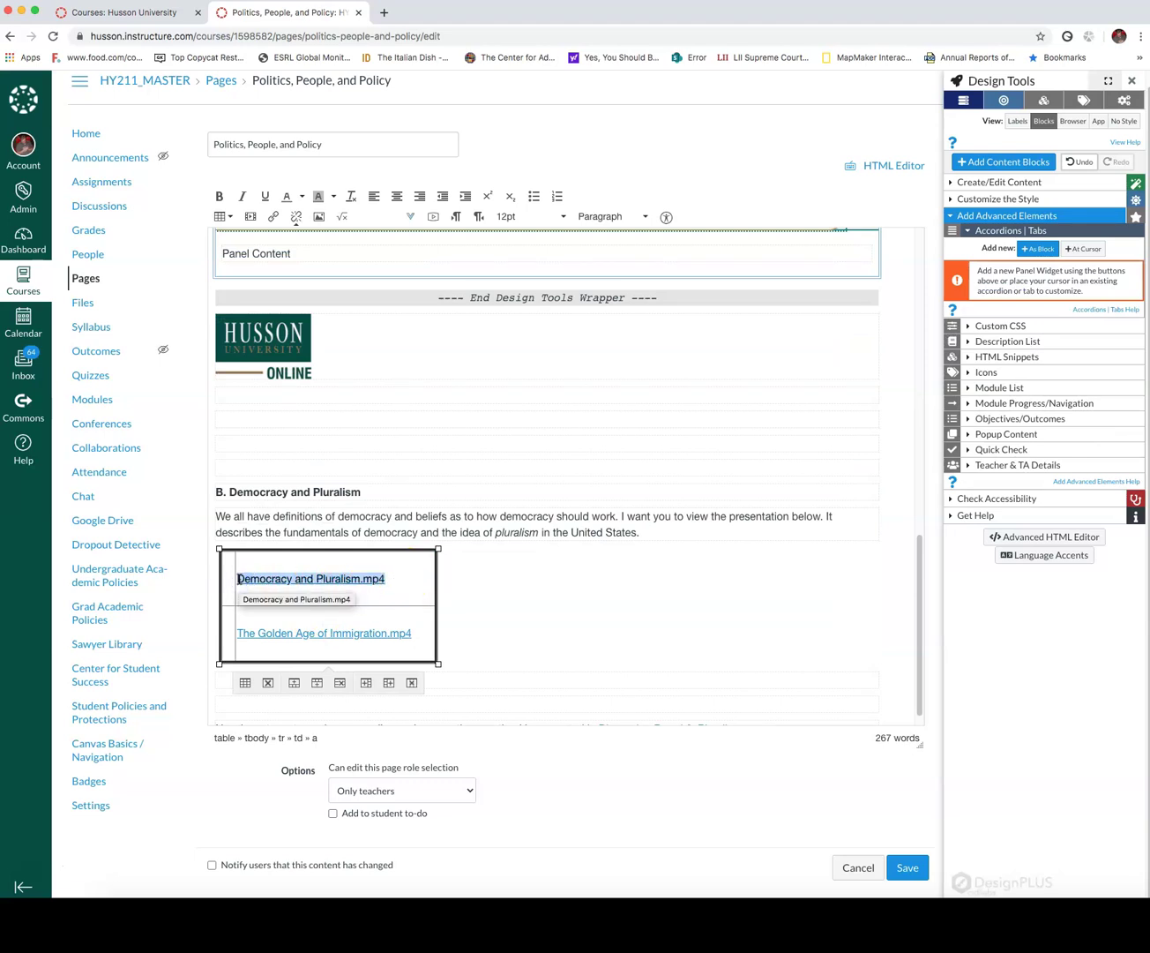
{"action": "key", "text": "ctrl+x"}
{"action": "scroll", "coordinate": [336, 342], "scroll_direction": "up", "scroll_amount": 3}
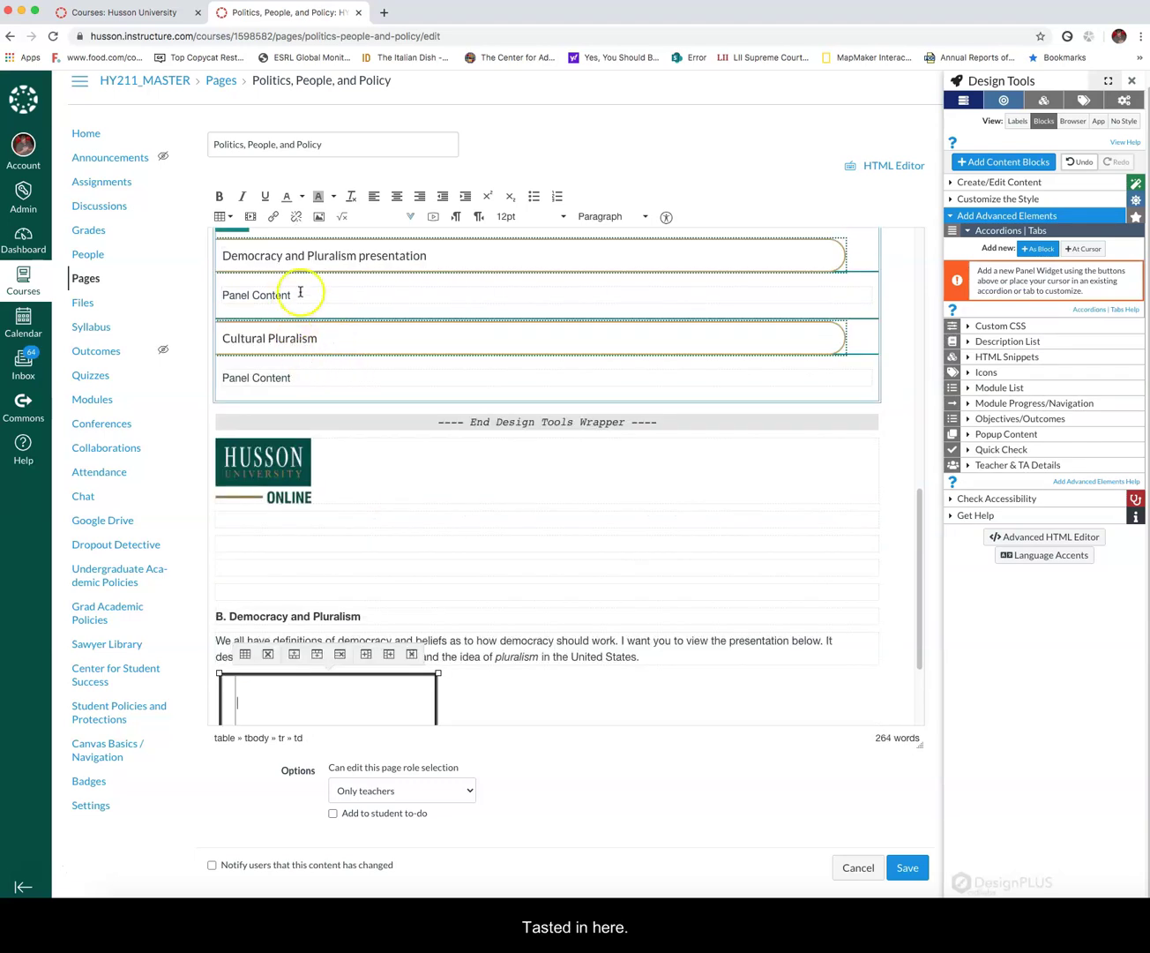
{"action": "left_click_drag", "start_coordinate": [277, 296], "coordinate": [217, 296]}
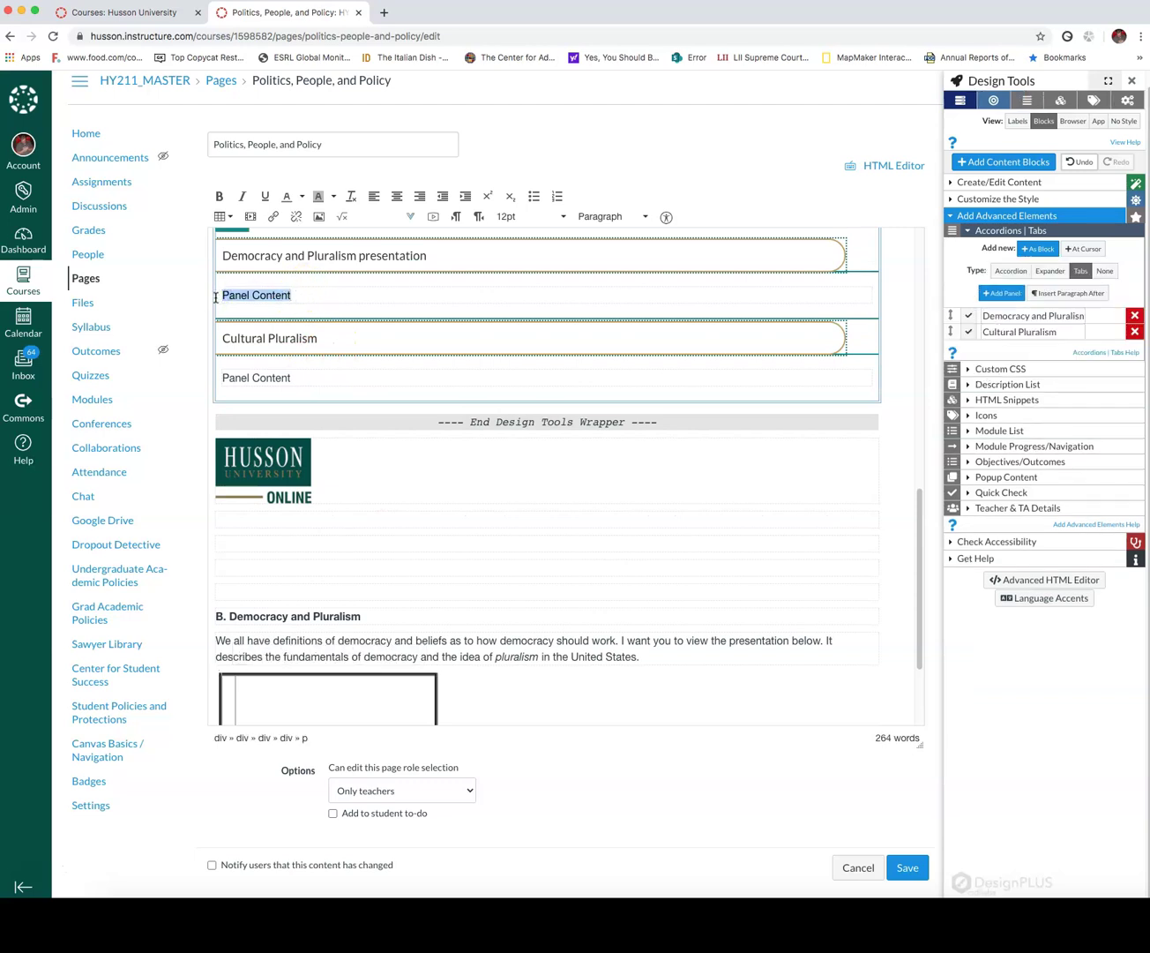
{"action": "key", "text": "ctrl+v"}
- Move the "The Golden Age of Immigration.mp4" link from the old table into the Cultural Pluralism tab, replacing its placeholder content
{"action": "scroll", "coordinate": [398, 612], "scroll_direction": "down", "scroll_amount": 3}
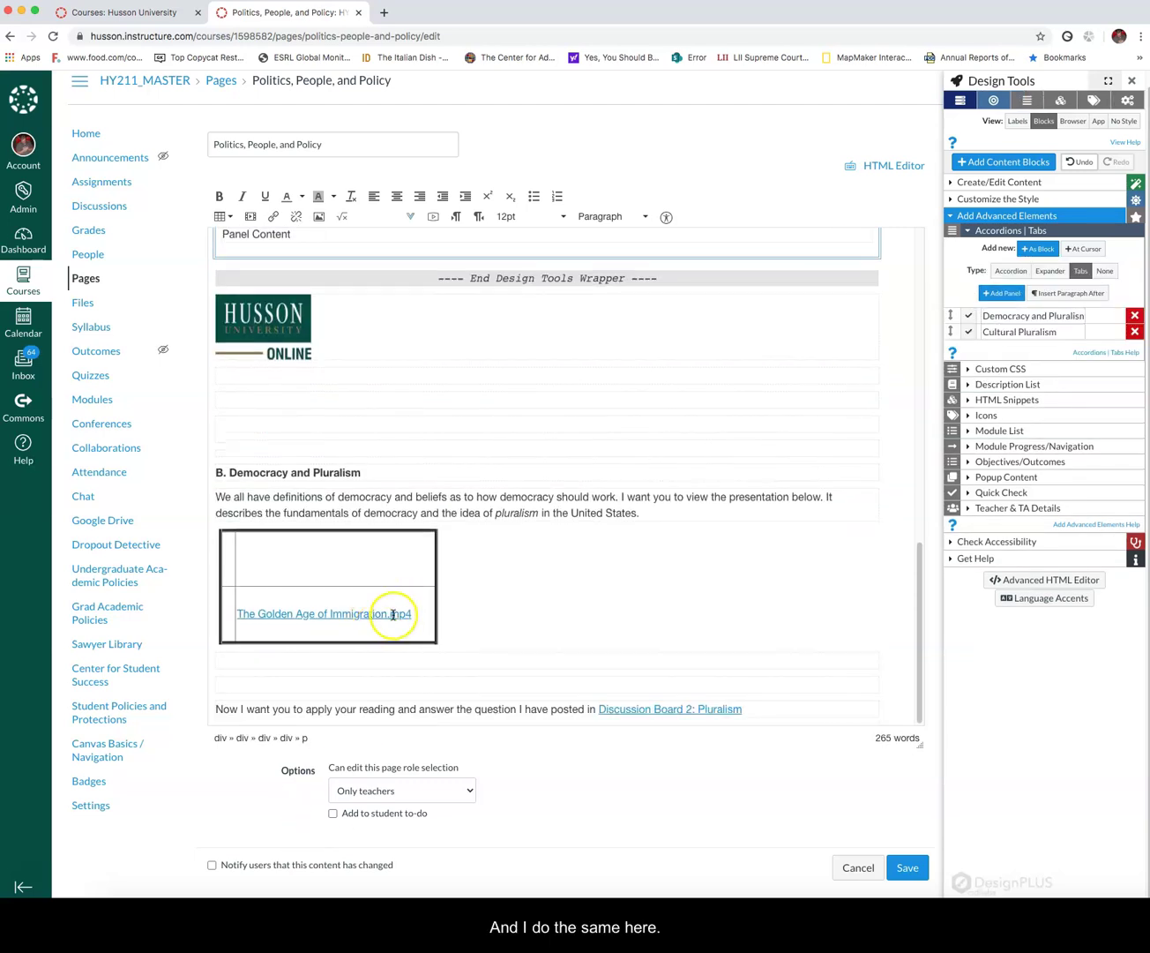
{"action": "left_click", "coordinate": [309, 611]}
{"action": "left_click_drag", "start_coordinate": [411, 613], "coordinate": [284, 609]}
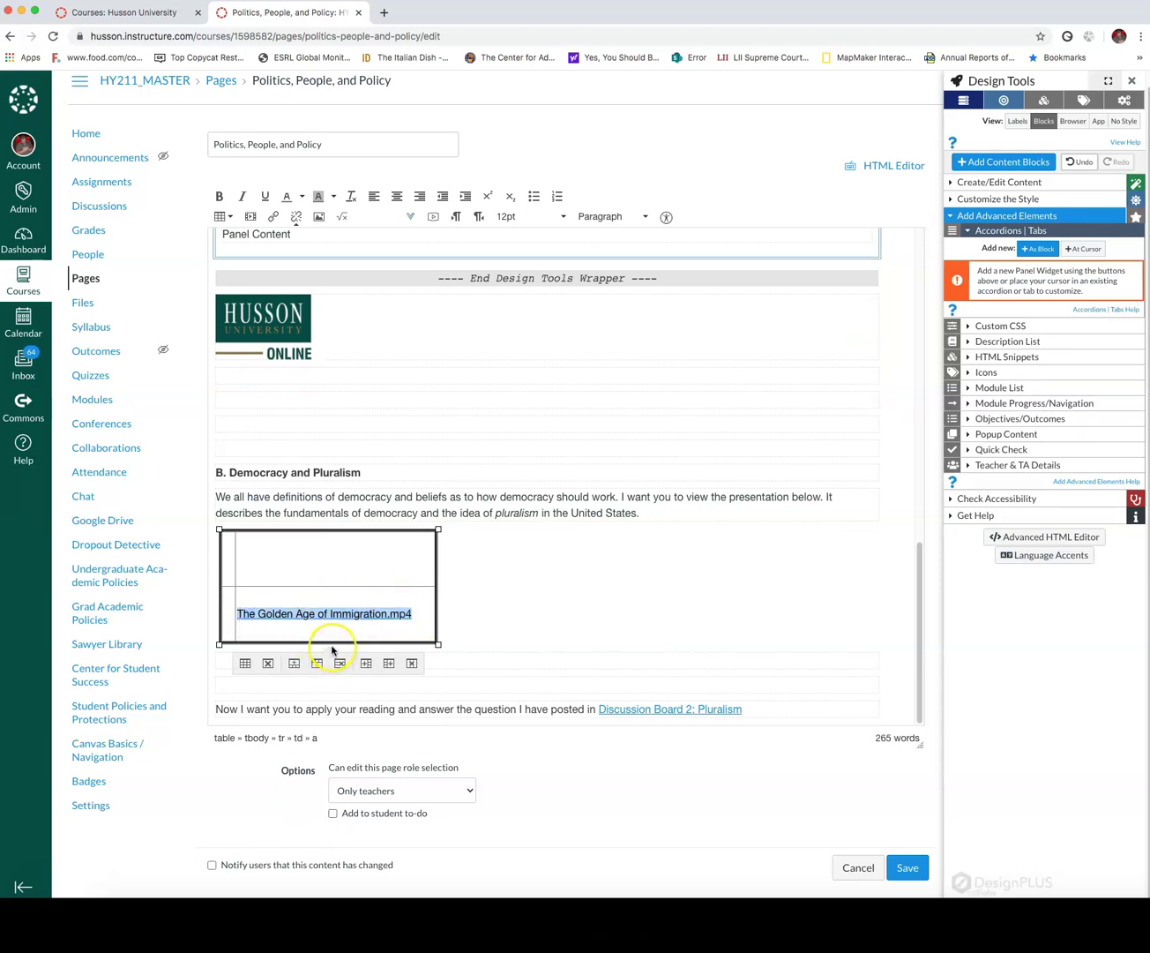
{"action": "key", "text": "BackSpace"}
{"action": "scroll", "coordinate": [341, 398], "scroll_direction": "up", "scroll_amount": 3}
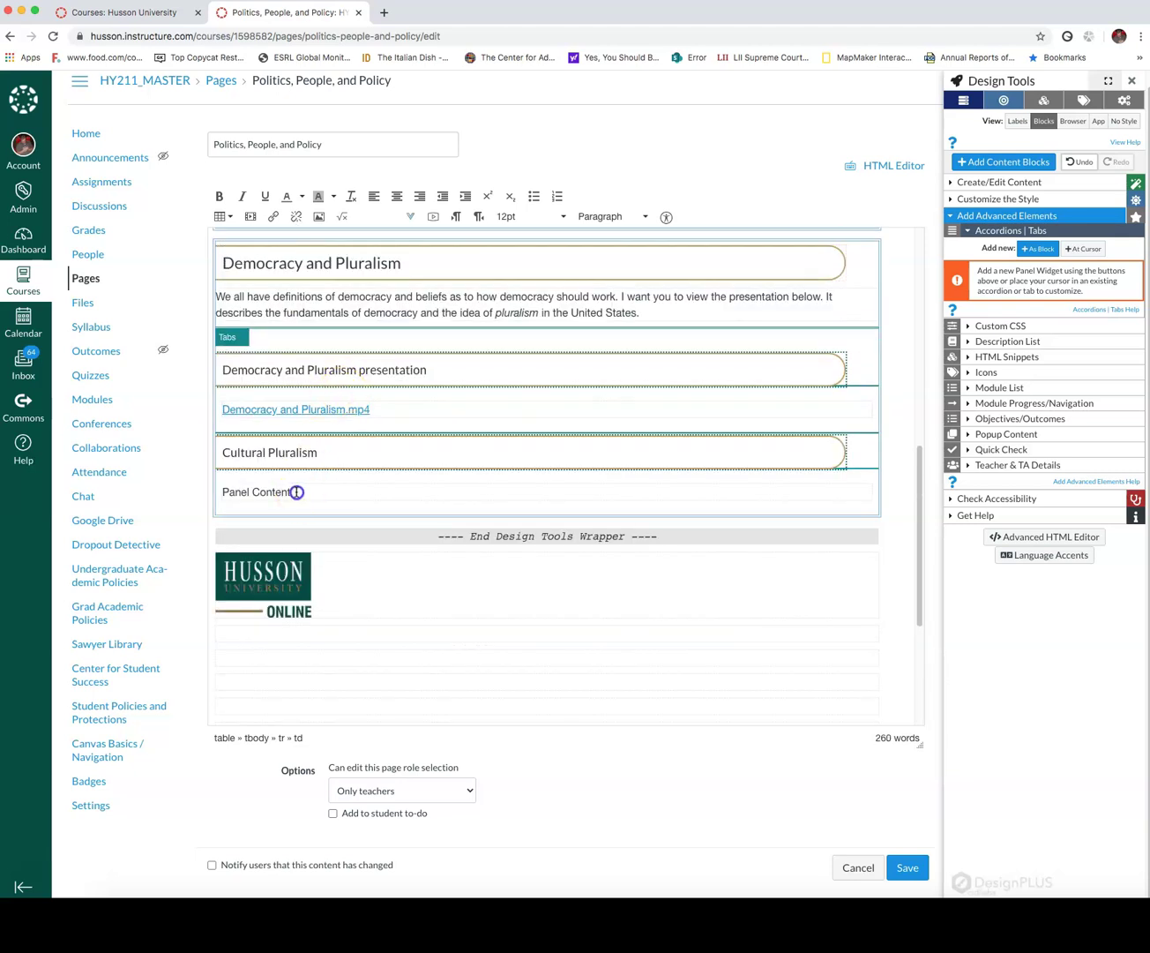
{"action": "left_click_drag", "start_coordinate": [297, 492], "coordinate": [220, 487]}
{"action": "key", "text": "super+v"}
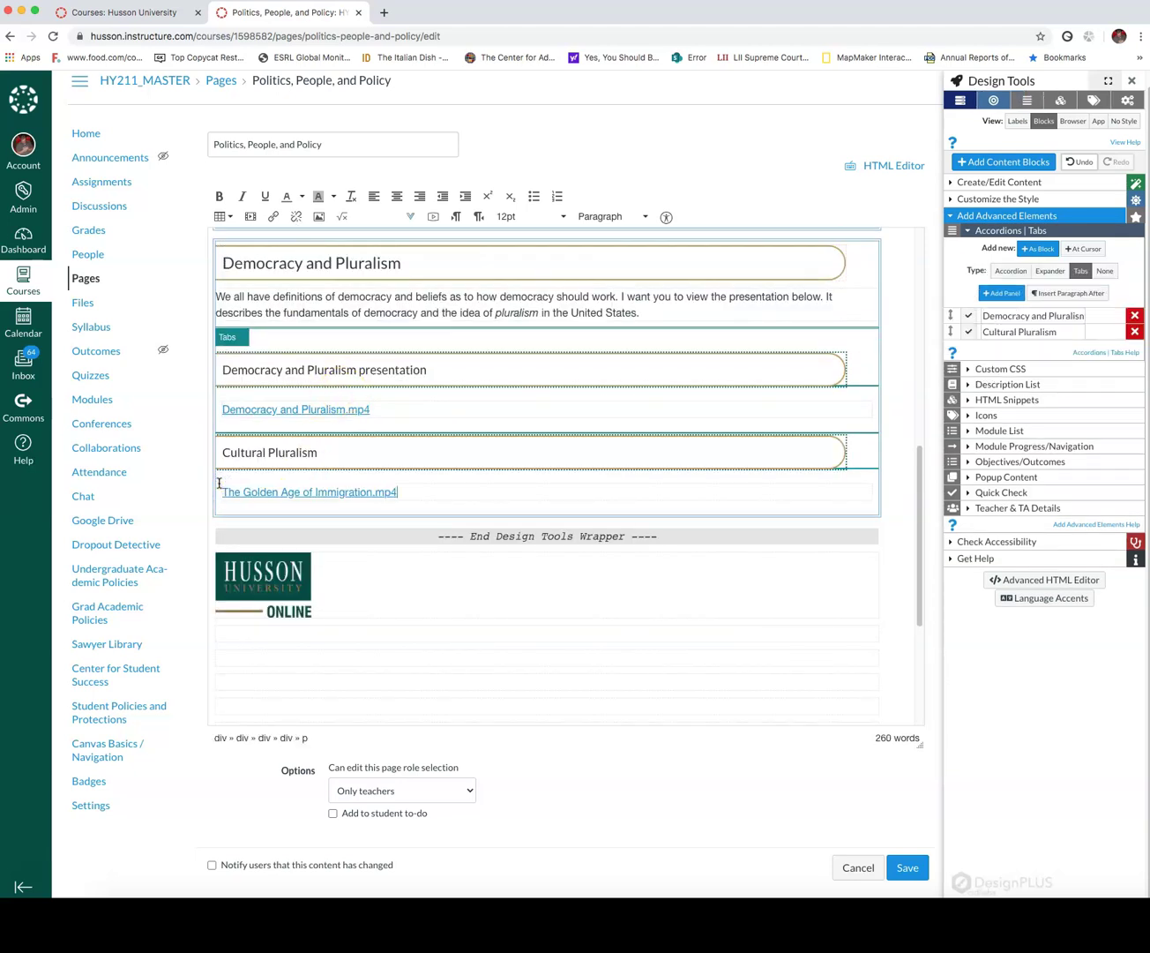
- Delete the original section B heading, introductory paragraph and emptied table below the Husson logo, including the blank lines above them
{"action": "scroll", "coordinate": [226, 616], "scroll_direction": "down", "scroll_amount": 1}
{"action": "scroll", "coordinate": [244, 577], "scroll_direction": "down", "scroll_amount": 2}
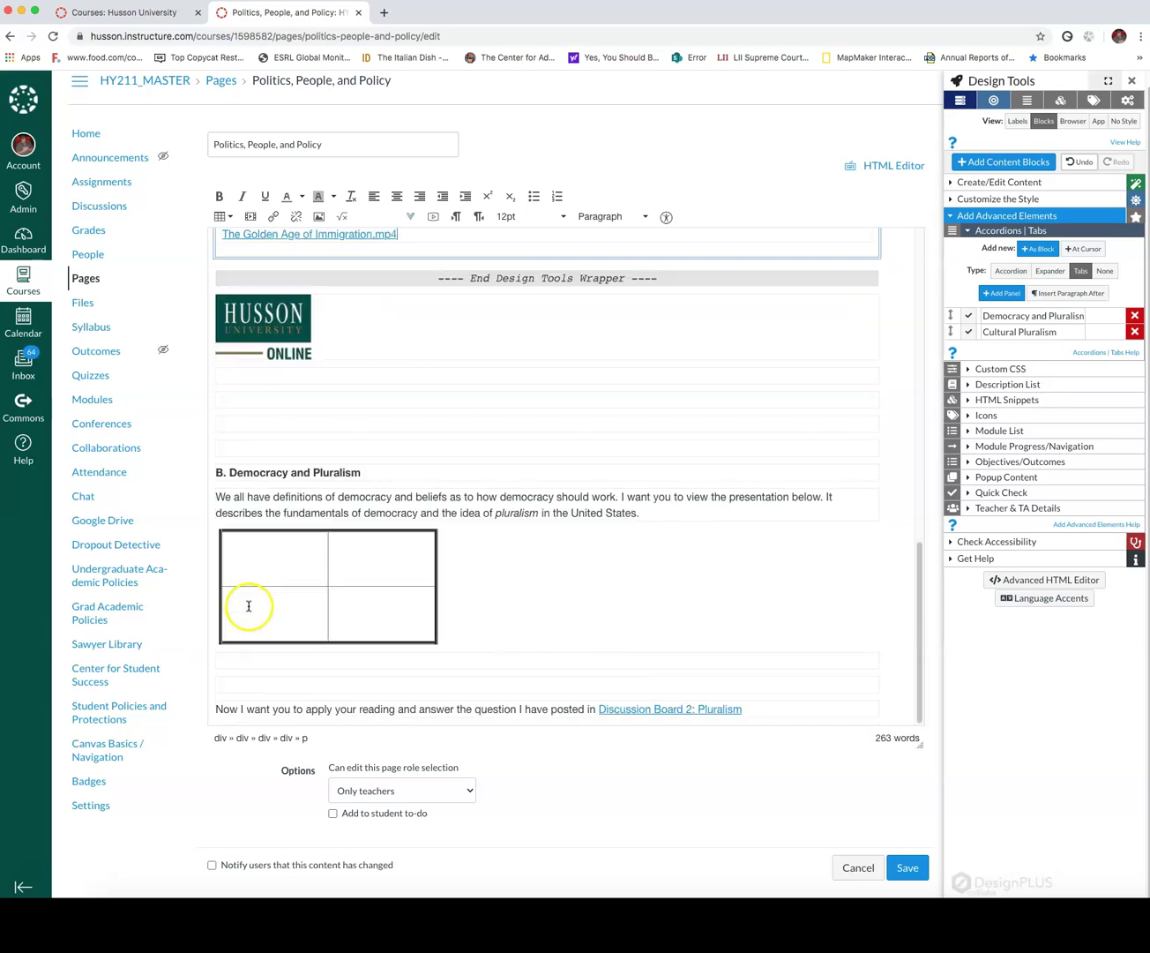
{"action": "left_click", "coordinate": [413, 680]}
{"action": "left_click_drag", "start_coordinate": [227, 381], "coordinate": [507, 658]}
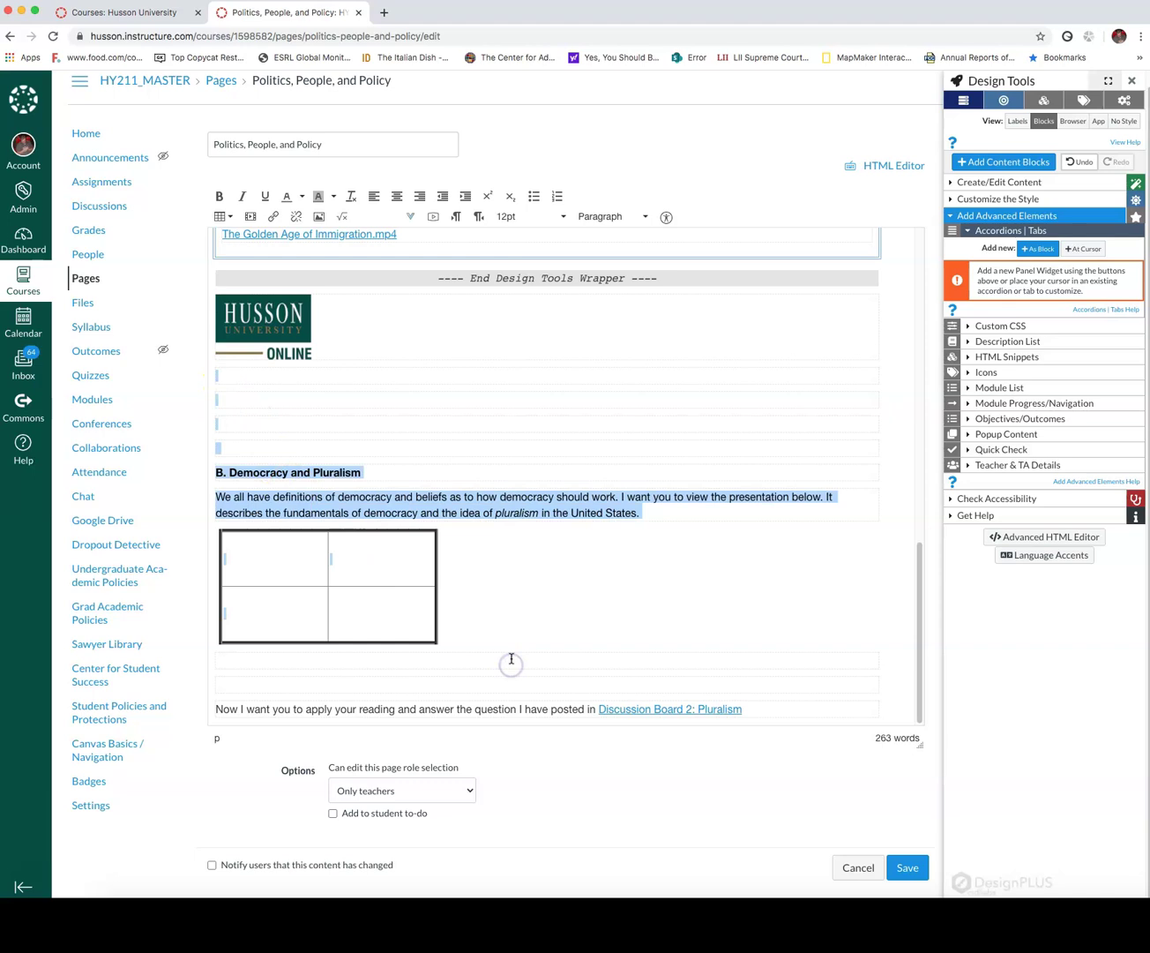
{"action": "key", "text": "BackSpace"}
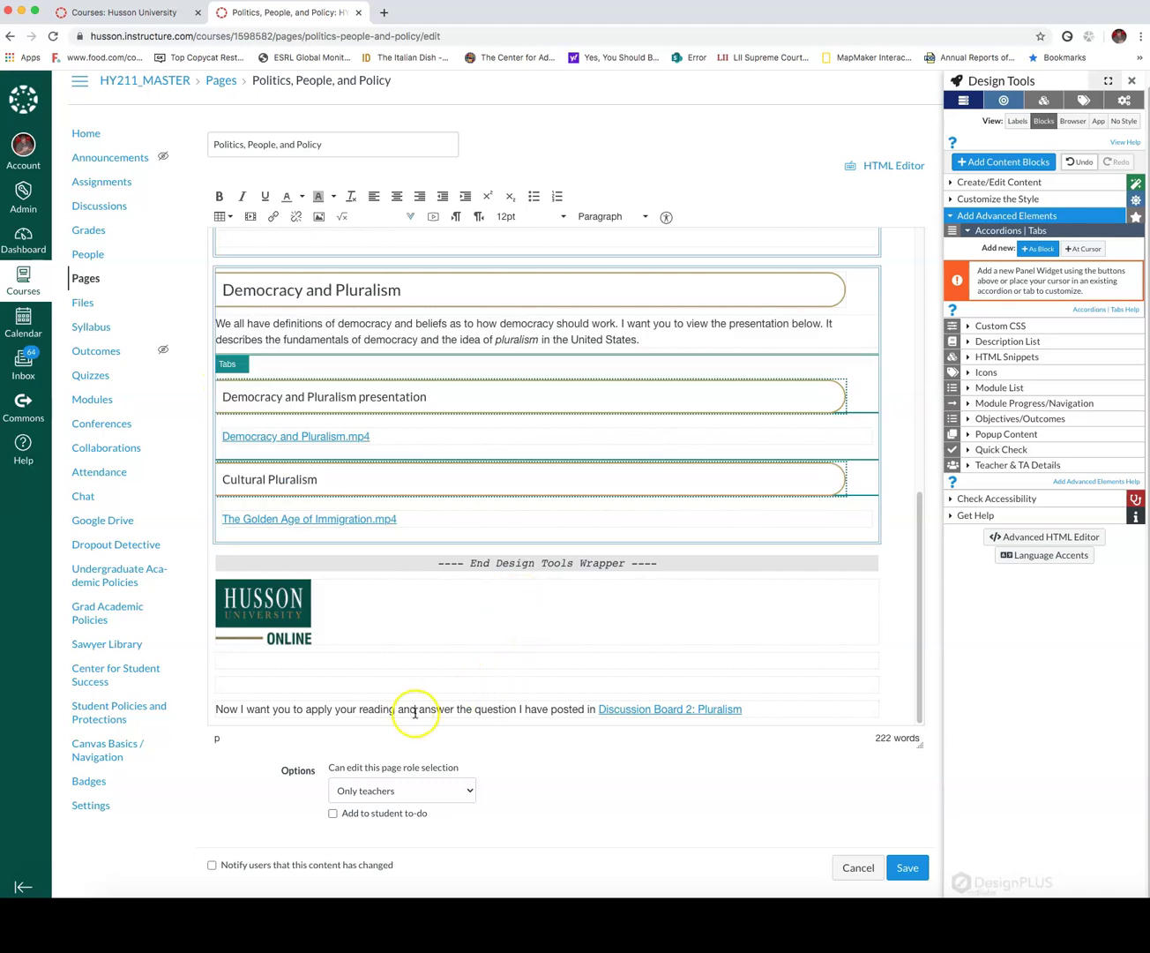
- Copy the closing sentence about Discussion Board 2: Pluralism and add a new content block named "Next Steps"
{"action": "left_click_drag", "start_coordinate": [212, 707], "coordinate": [779, 720]}
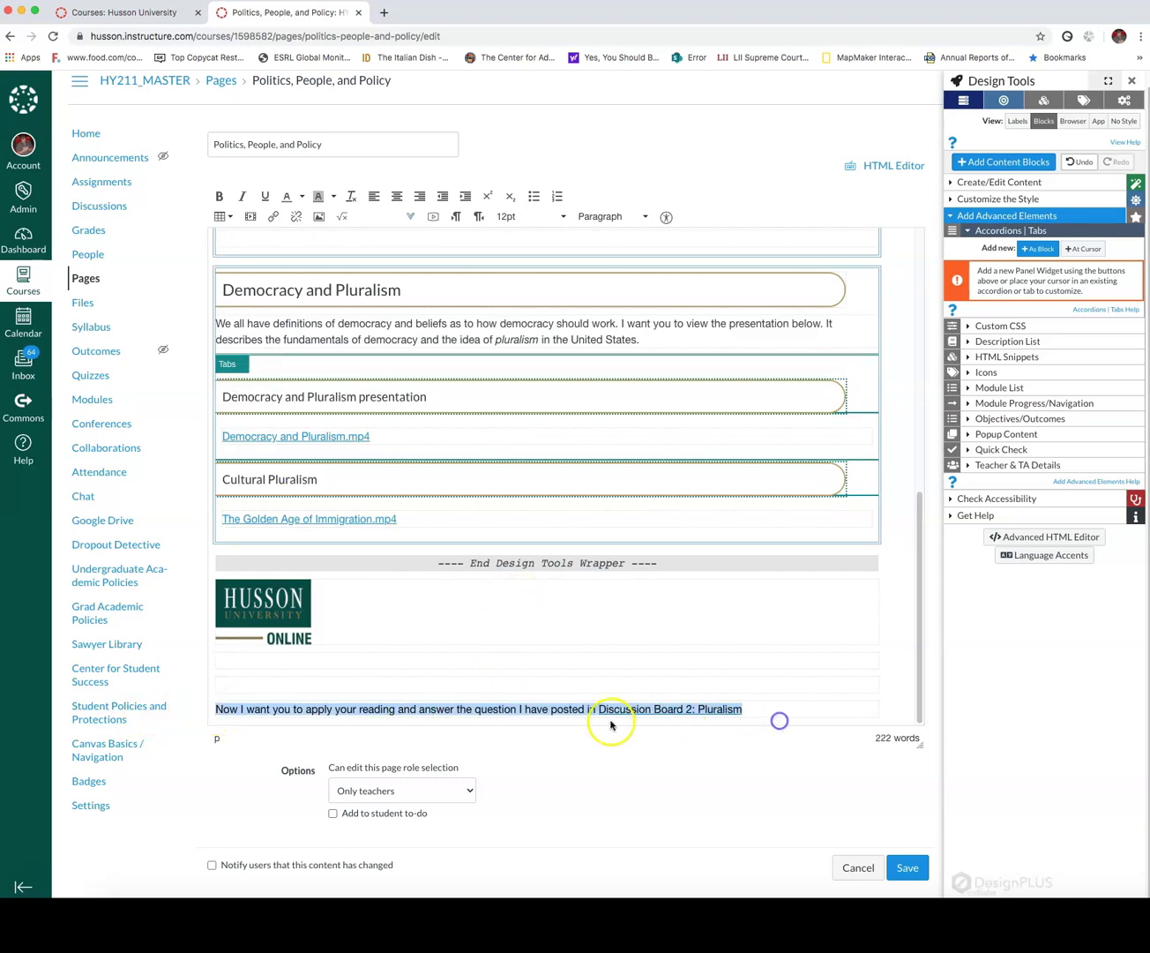
{"action": "right_click", "coordinate": [578, 710]}
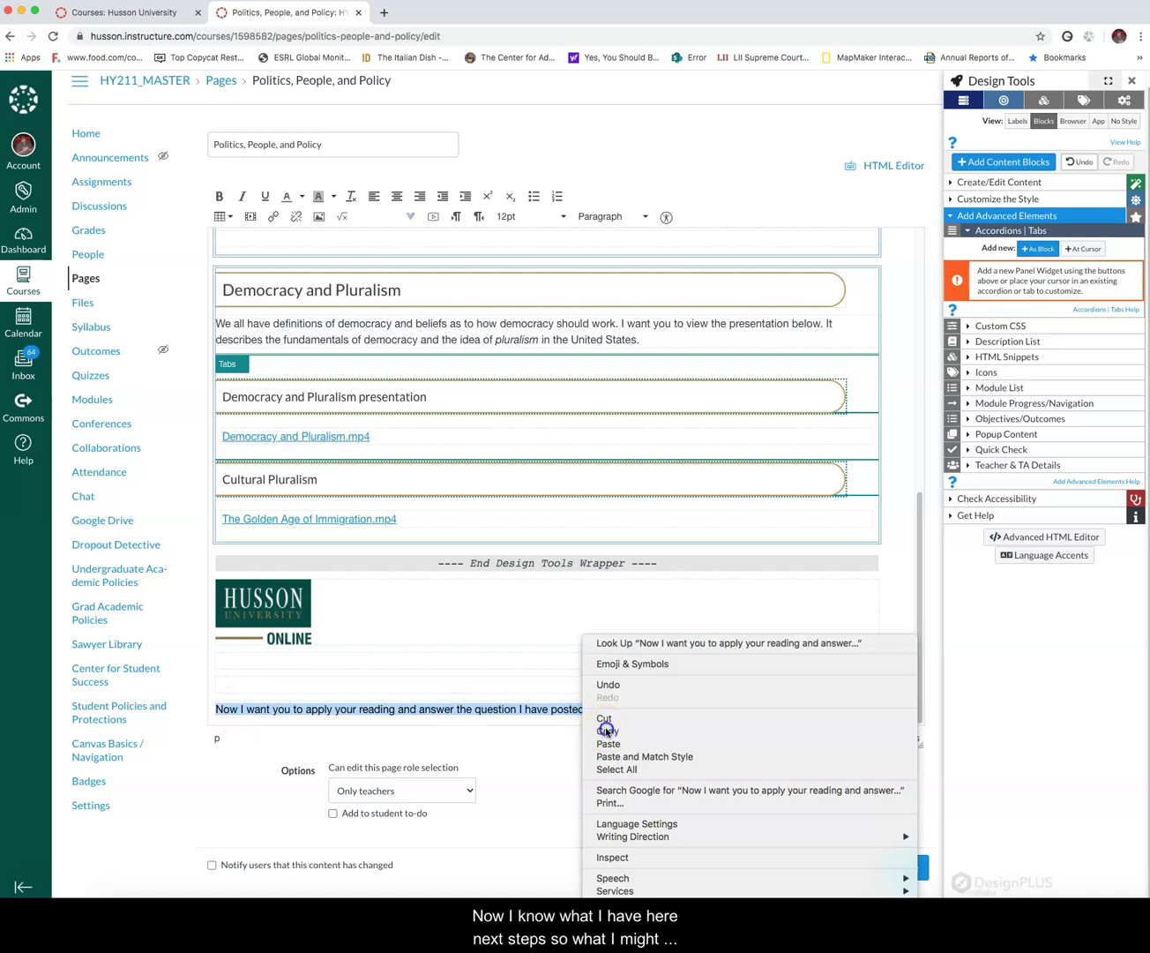
{"action": "left_click", "coordinate": [605, 730]}
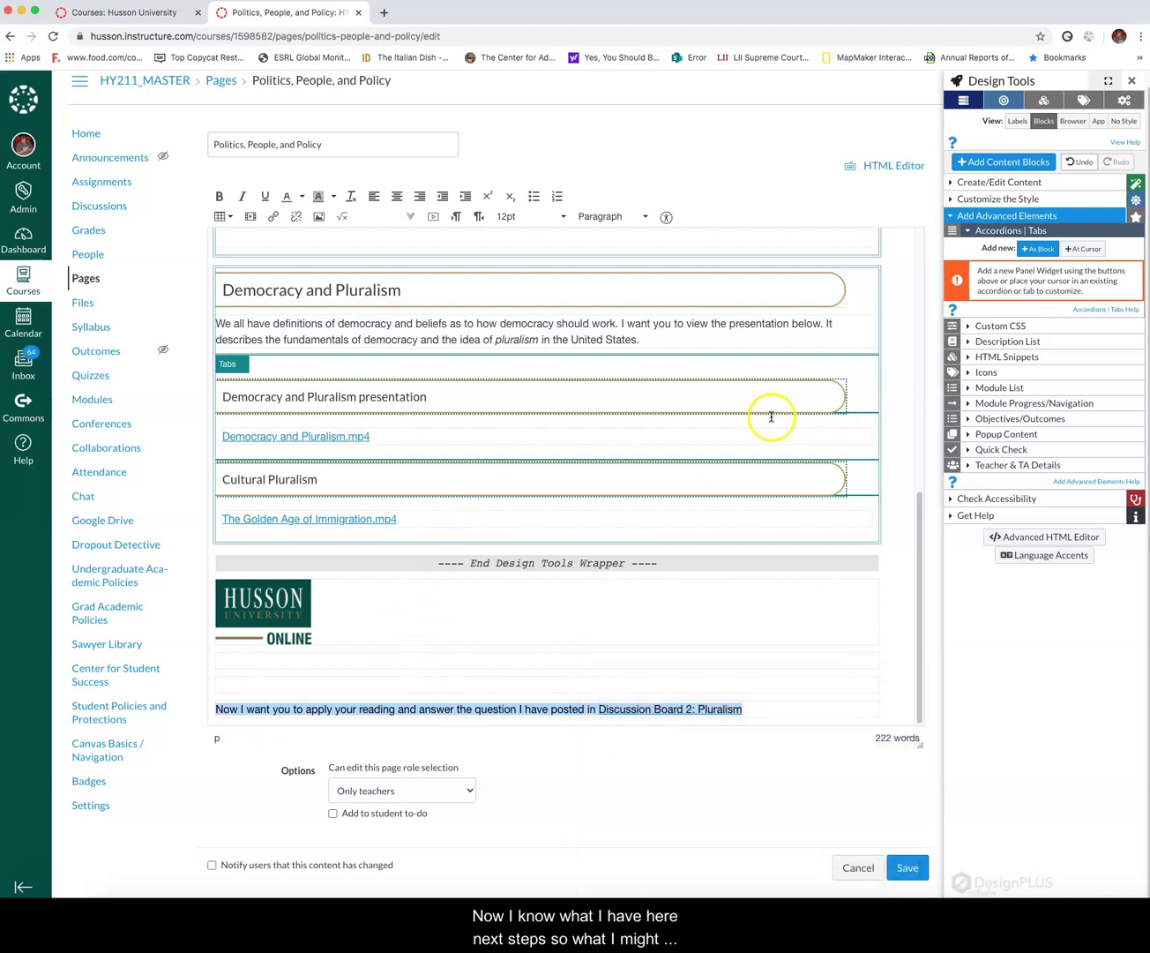
{"action": "left_click", "coordinate": [1008, 161]}
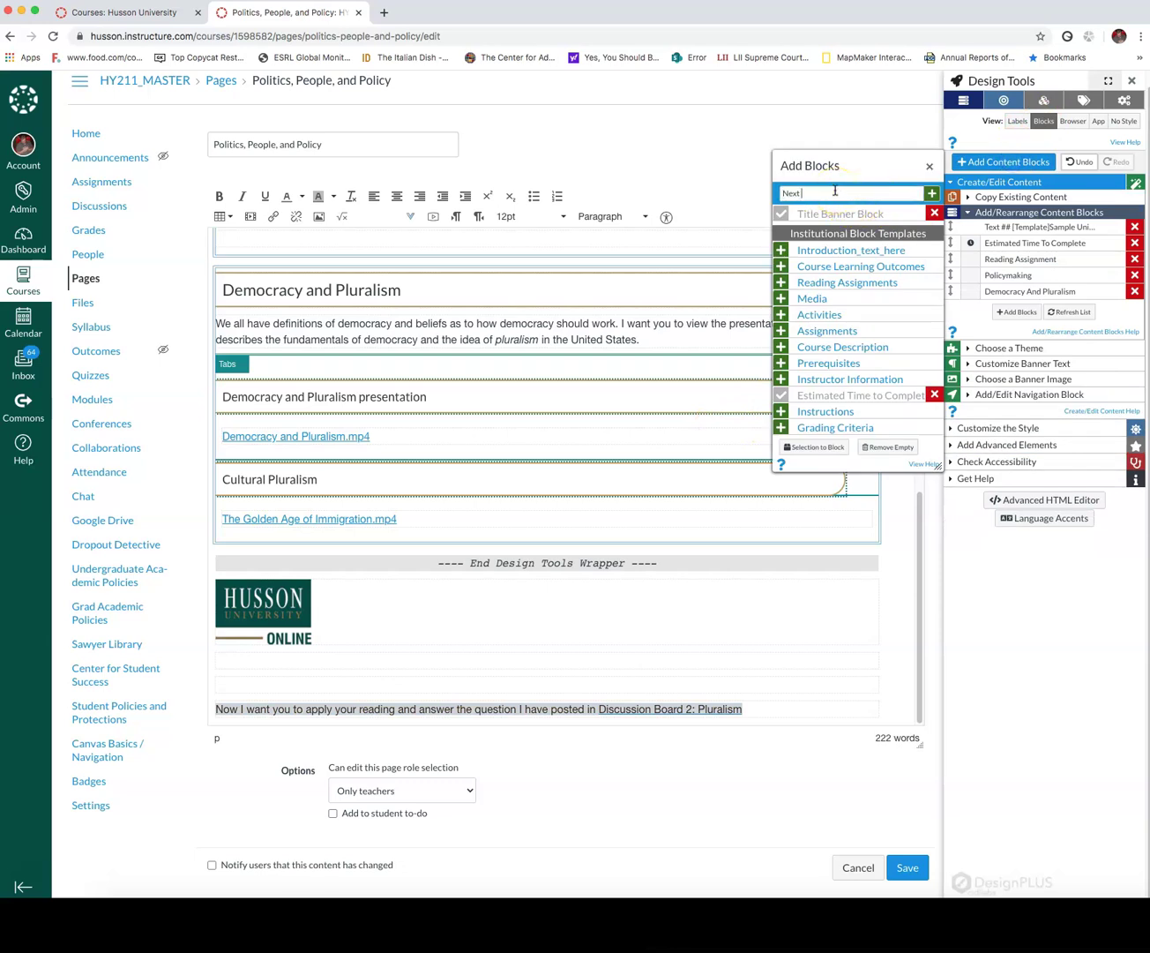
{"action": "key", "text": "Return"}
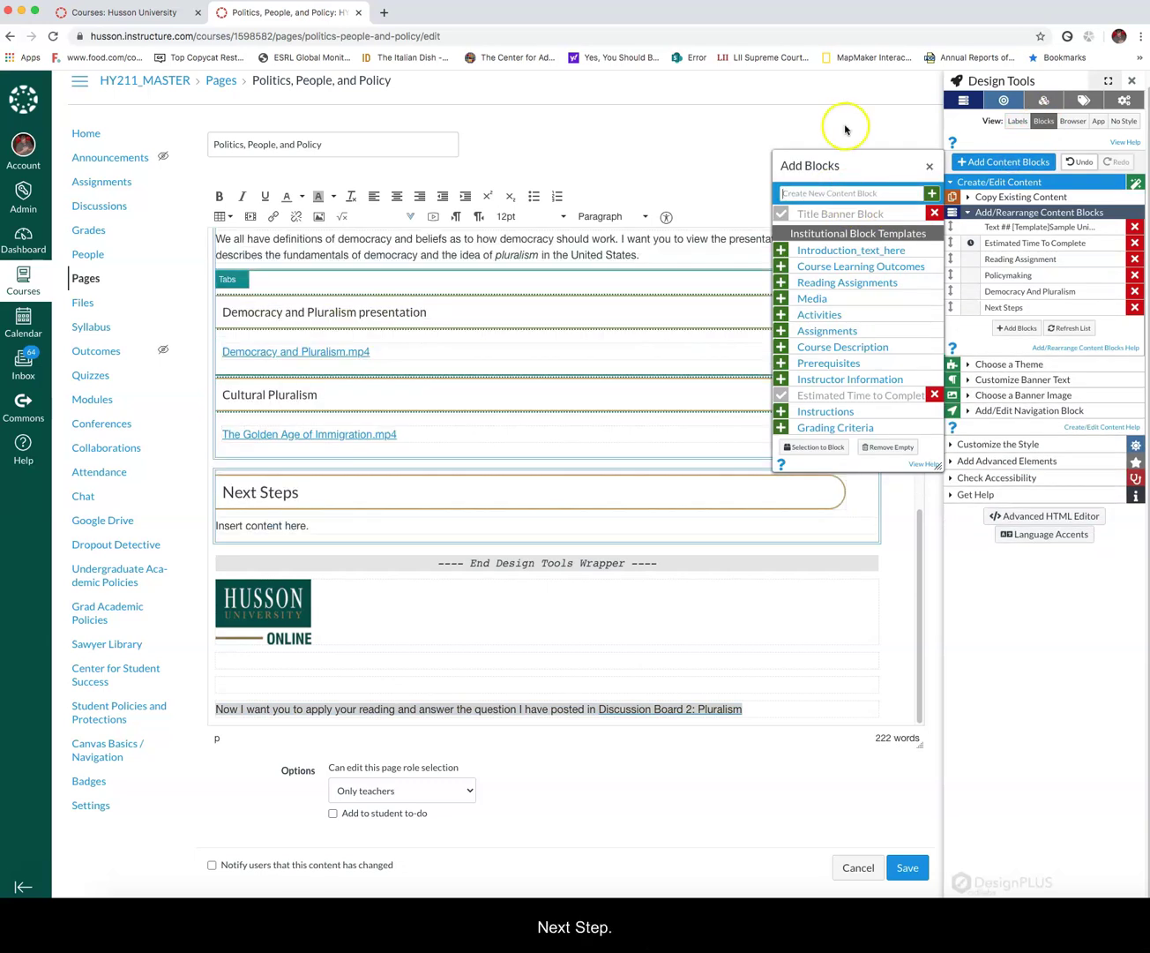
- Replace the Next Steps block's placeholder with the copied sentence and delete the original sentence below the logo, closing the Add Blocks window
{"action": "left_click_drag", "start_coordinate": [323, 524], "coordinate": [206, 525]}
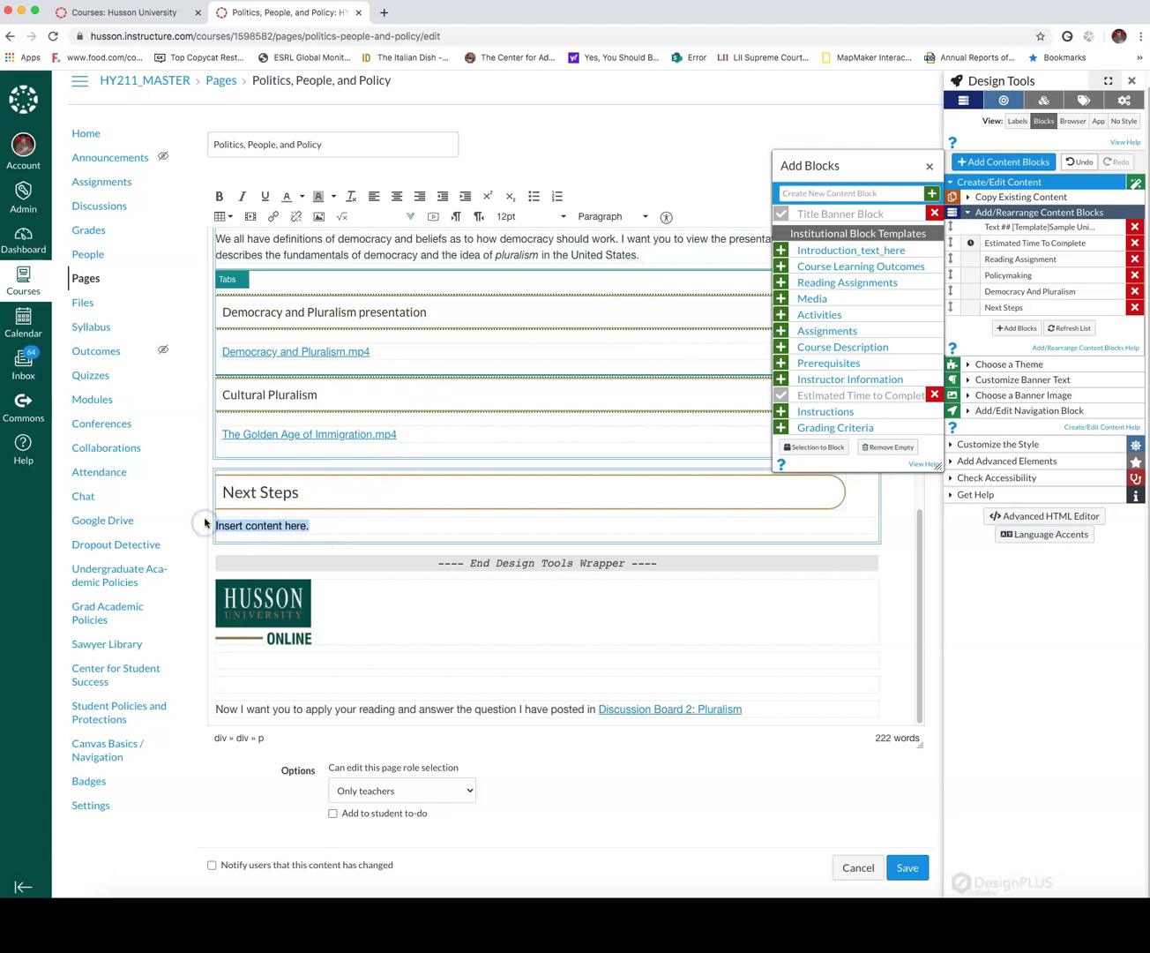
{"action": "key", "text": "ctrl+v"}
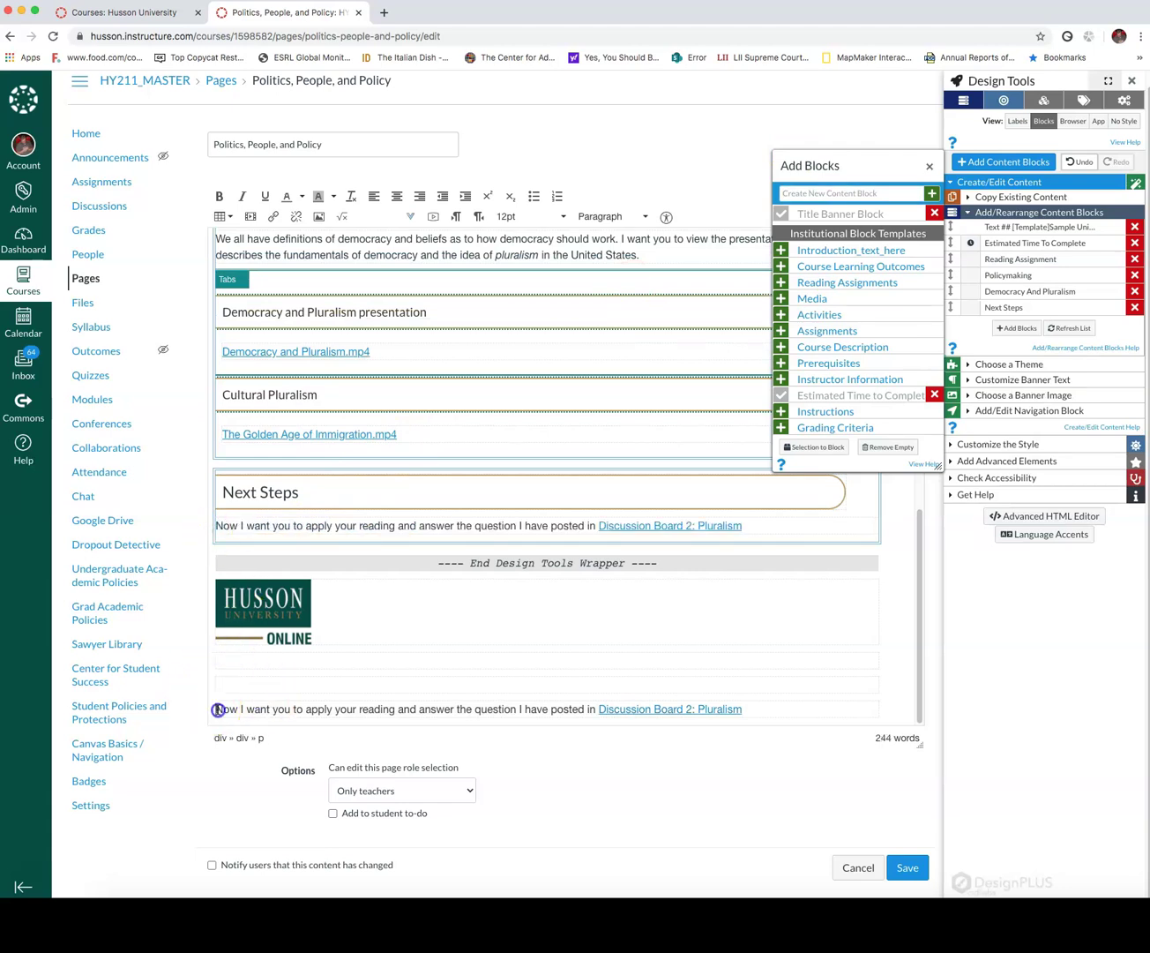
{"action": "left_click_drag", "start_coordinate": [217, 708], "coordinate": [911, 716]}
{"action": "key", "text": "BackSpace"}
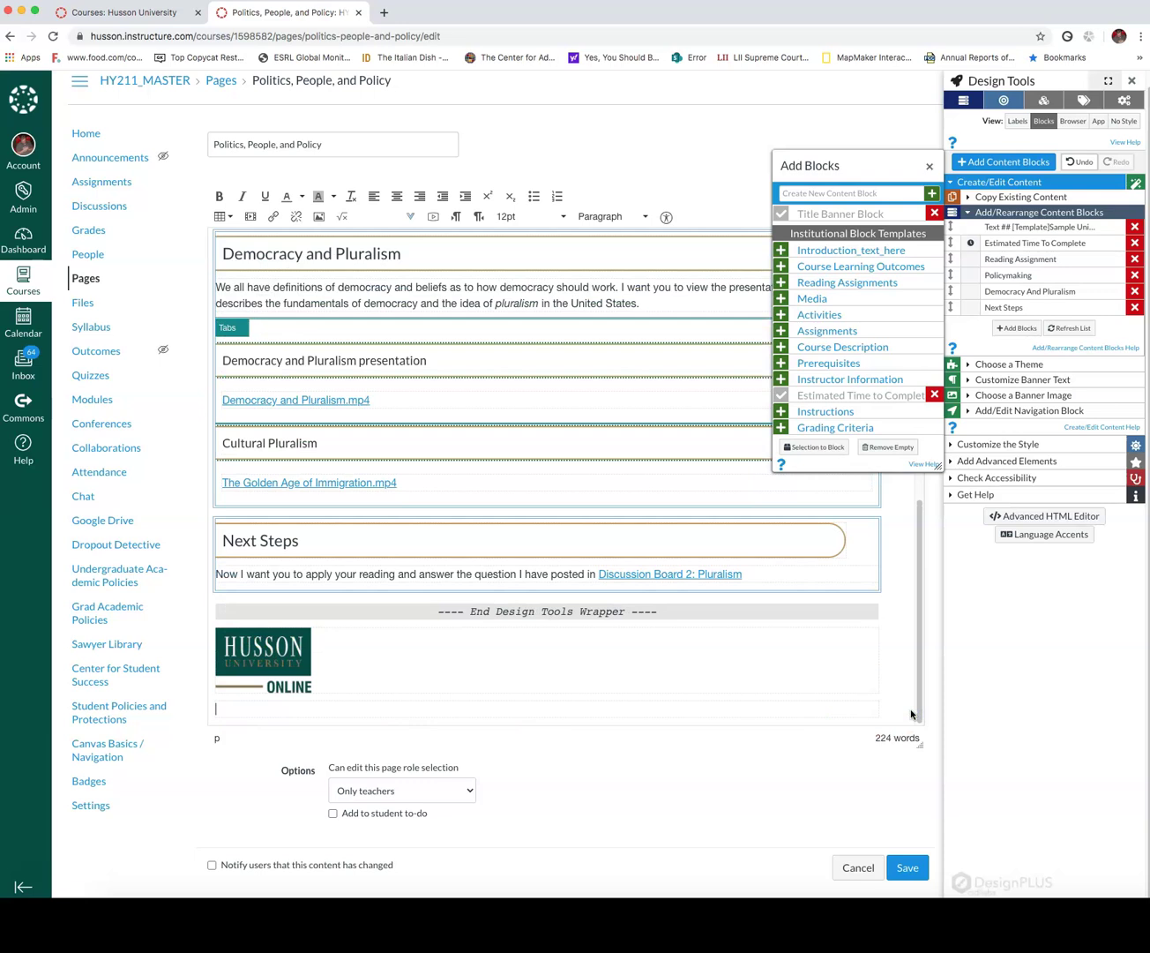
{"action": "left_click", "coordinate": [930, 167]}
- Replace the "Text ##" prefix in the page's title banner with "1.2"
{"action": "scroll", "coordinate": [393, 441], "scroll_direction": "up", "scroll_amount": 1}
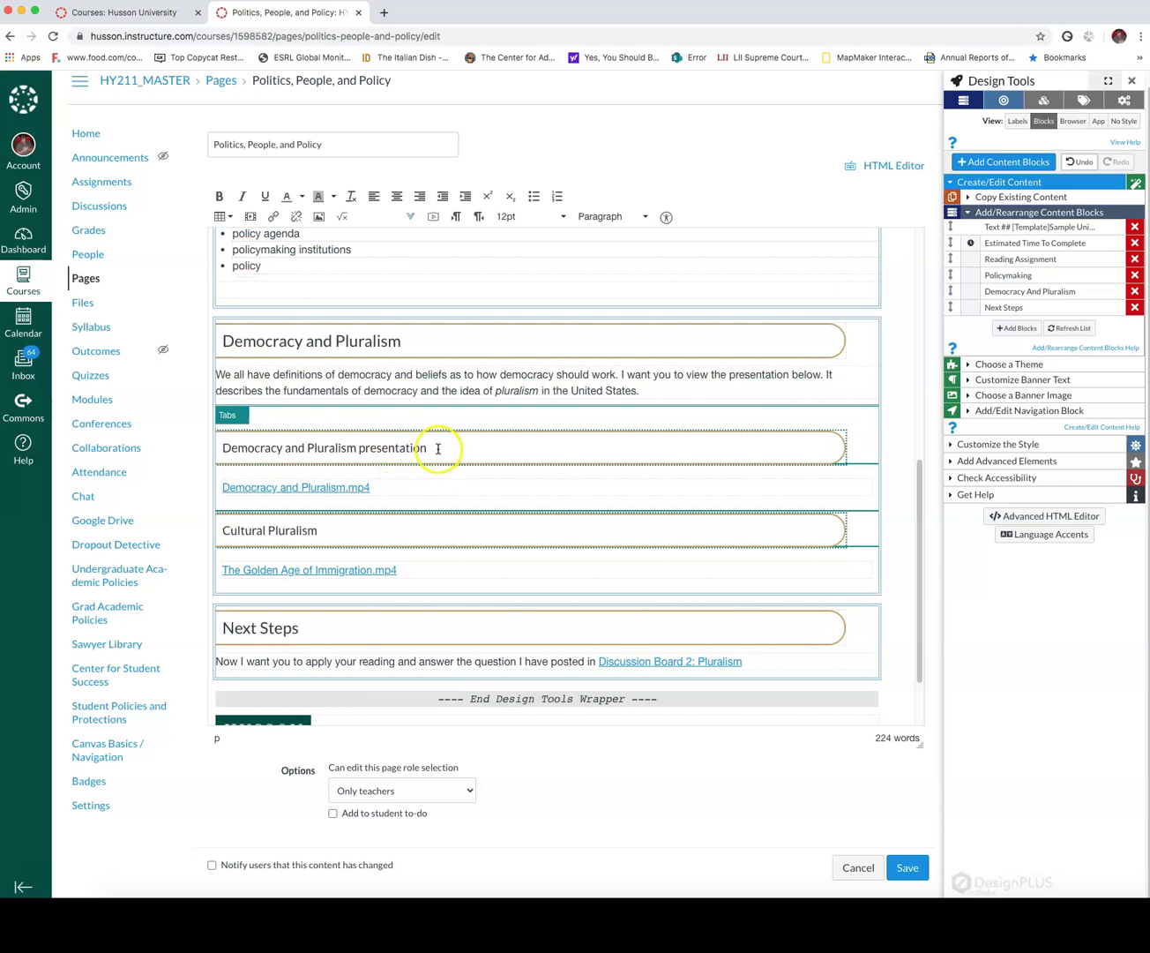
{"action": "scroll", "coordinate": [471, 456], "scroll_direction": "up", "scroll_amount": 5}
{"action": "scroll", "coordinate": [455, 468], "scroll_direction": "down", "scroll_amount": 2}
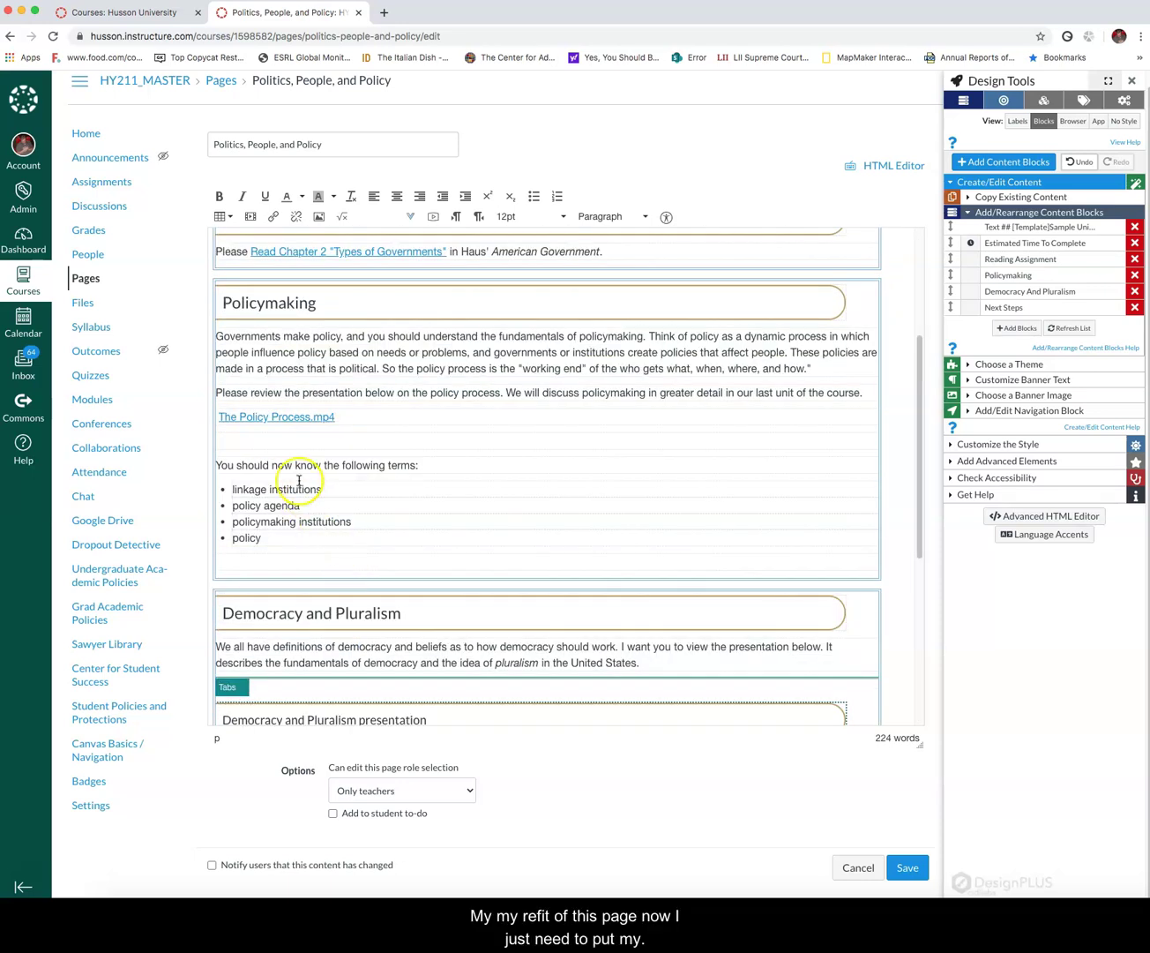
{"action": "scroll", "coordinate": [362, 419], "scroll_direction": "up", "scroll_amount": 3}
{"action": "left_click_drag", "start_coordinate": [264, 279], "coordinate": [216, 267]}
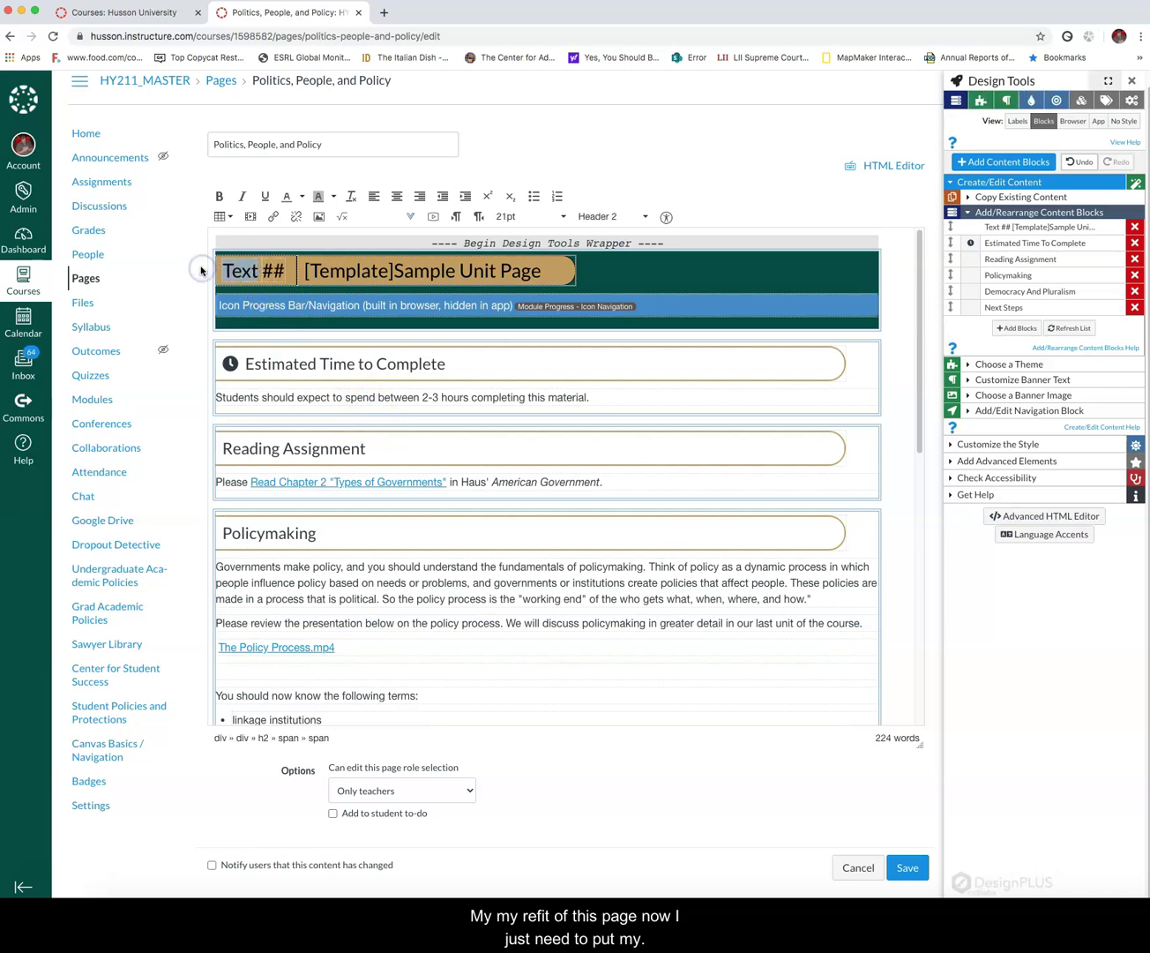
{"action": "key", "text": "BackSpace"}
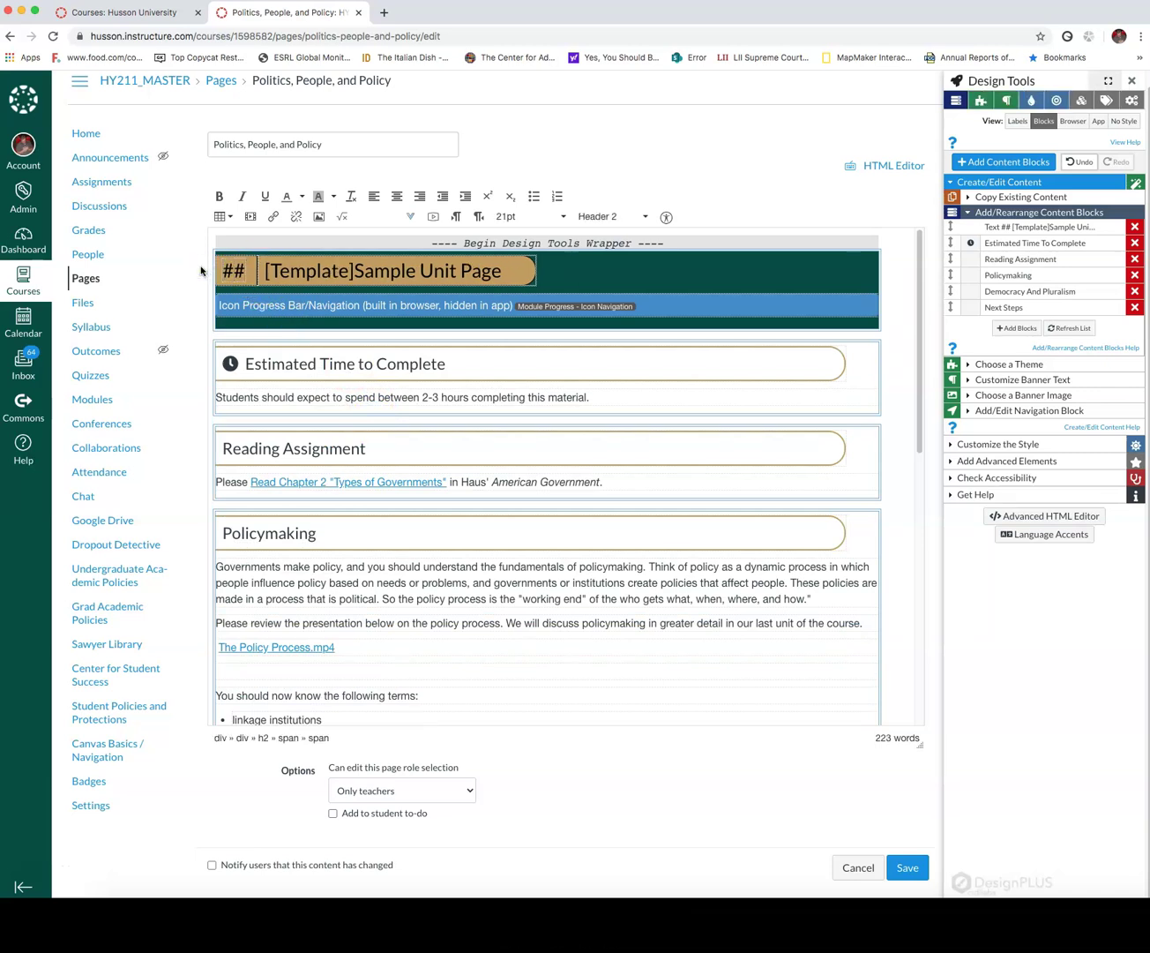
{"action": "key", "text": "BackSpace"}
{"action": "key", "text": "BackSpace"}
{"action": "type", "text": "1.2"}
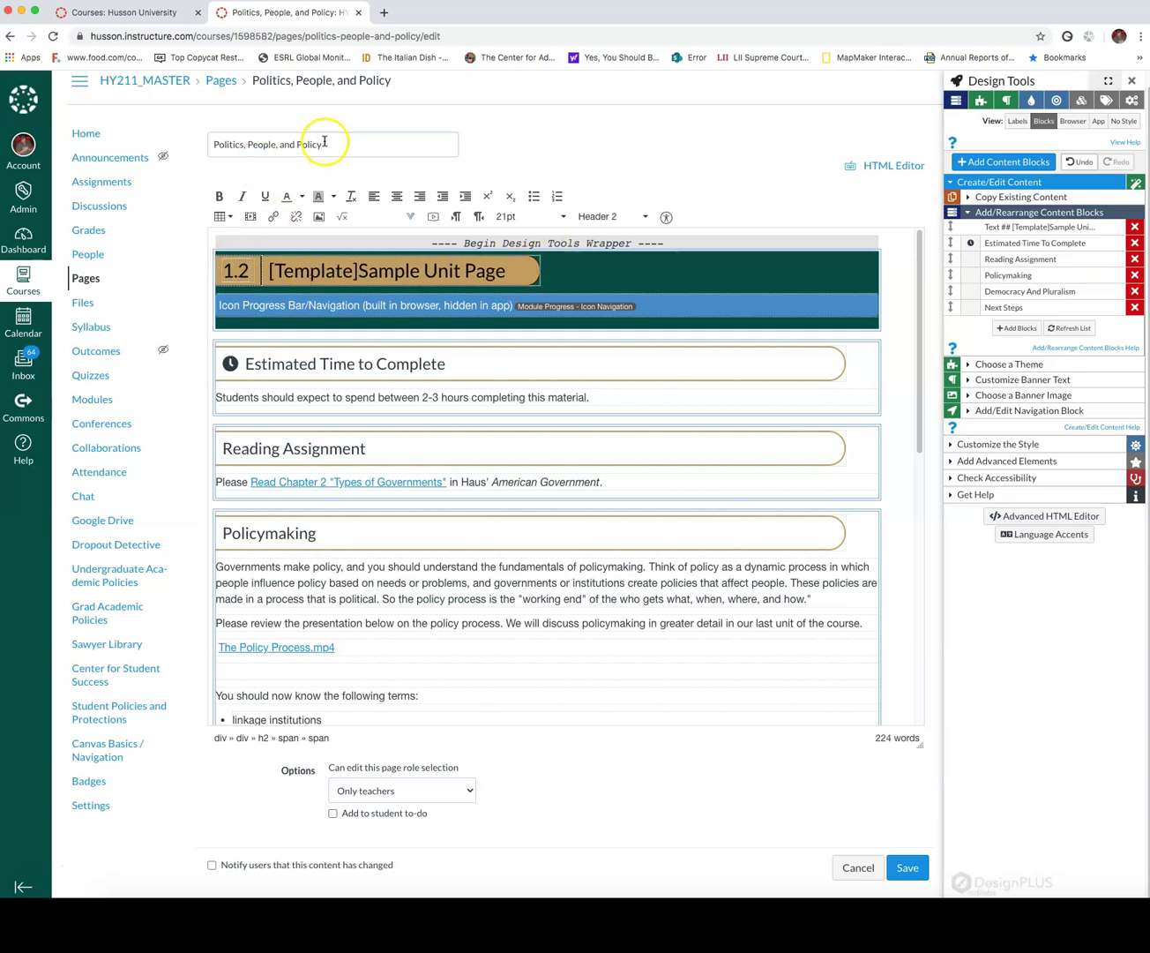
- Replace the template title in the page banner with the page's name, "Politics, People, and Policy", and save the page
{"action": "left_click_drag", "start_coordinate": [323, 141], "coordinate": [235, 139]}
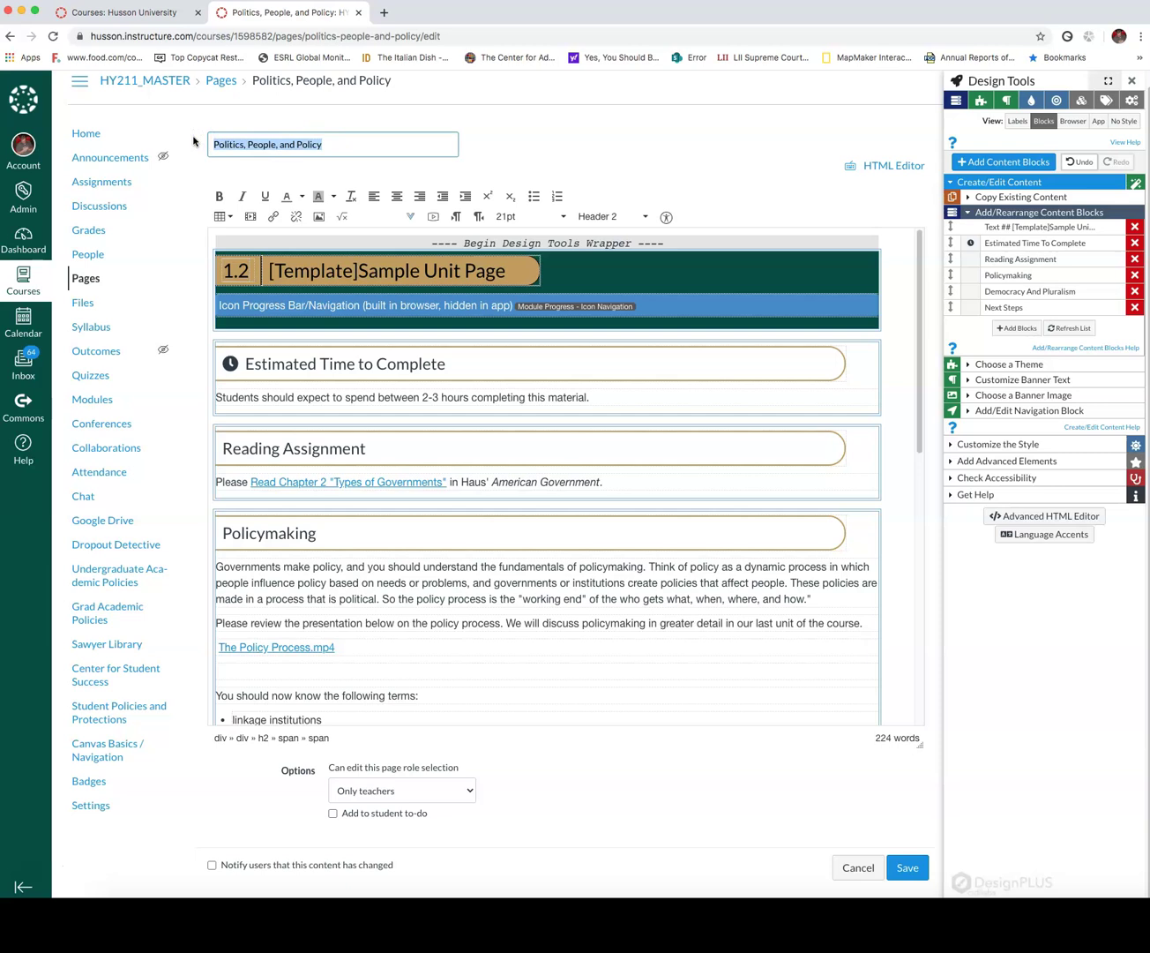
{"action": "left_click_drag", "start_coordinate": [507, 272], "coordinate": [355, 255]}
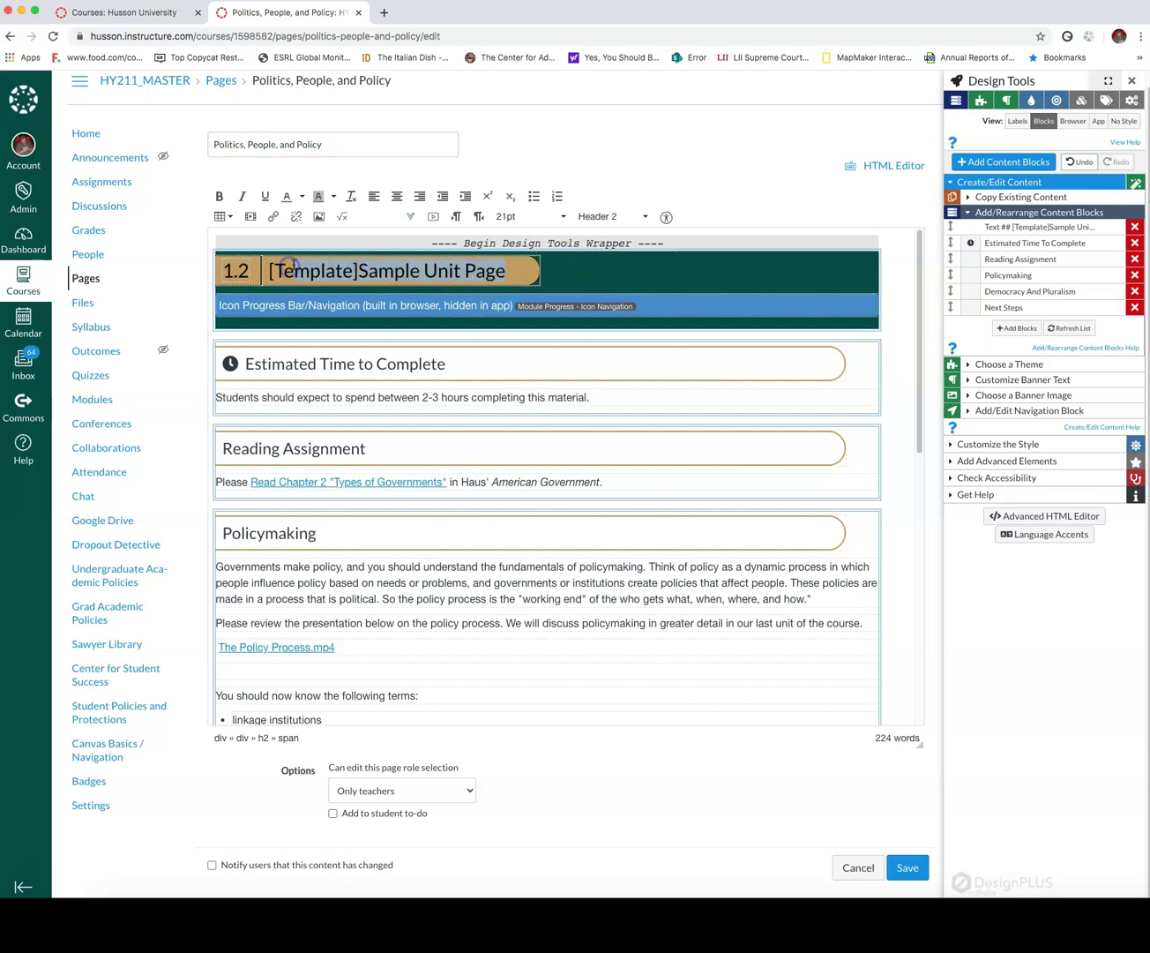
{"action": "key", "text": "BackSpace"}
{"action": "key", "text": "BackSpace"}
{"action": "key", "text": "BackSpace"}
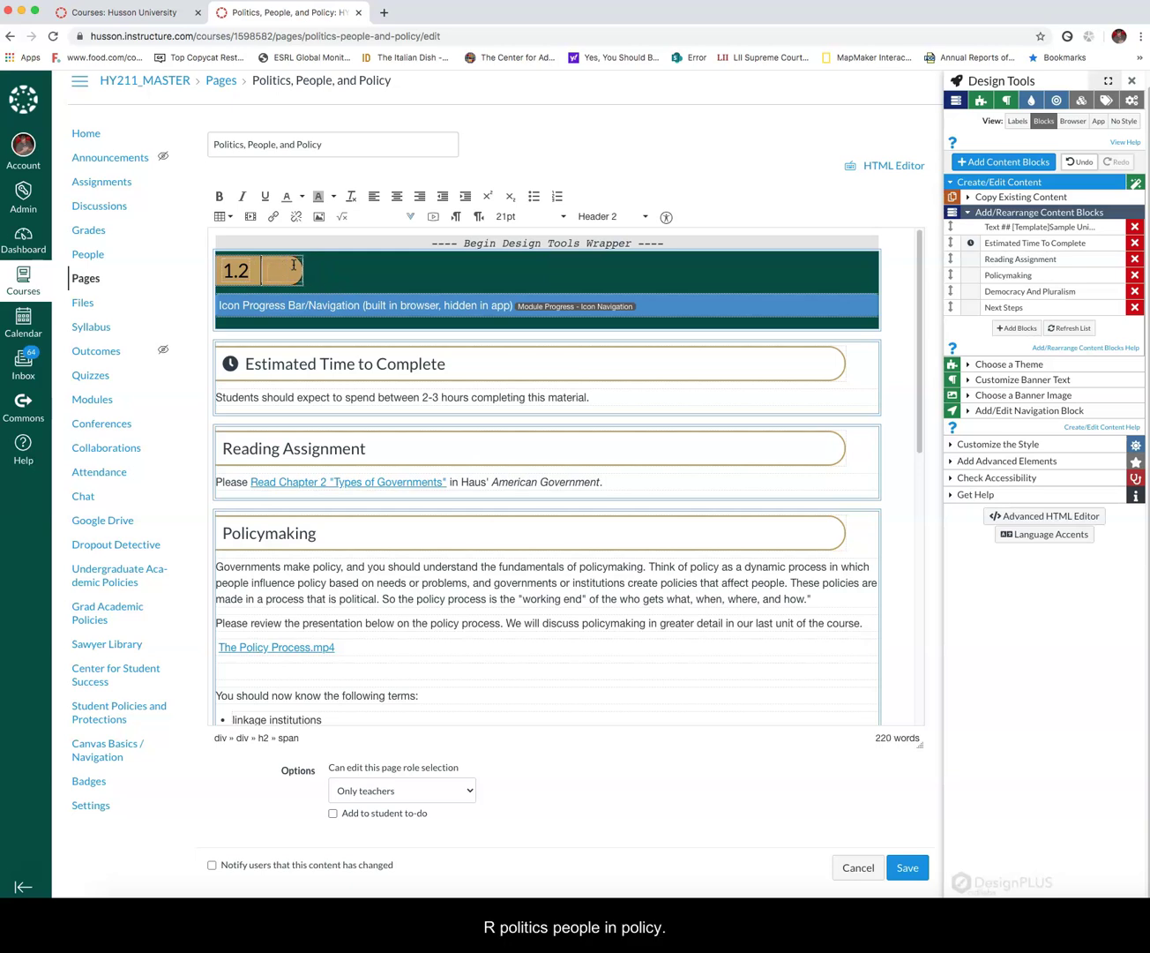
{"action": "type", "text": "Politics, People, and Policy"}
{"action": "scroll", "coordinate": [655, 668], "scroll_direction": "down", "scroll_amount": 10}
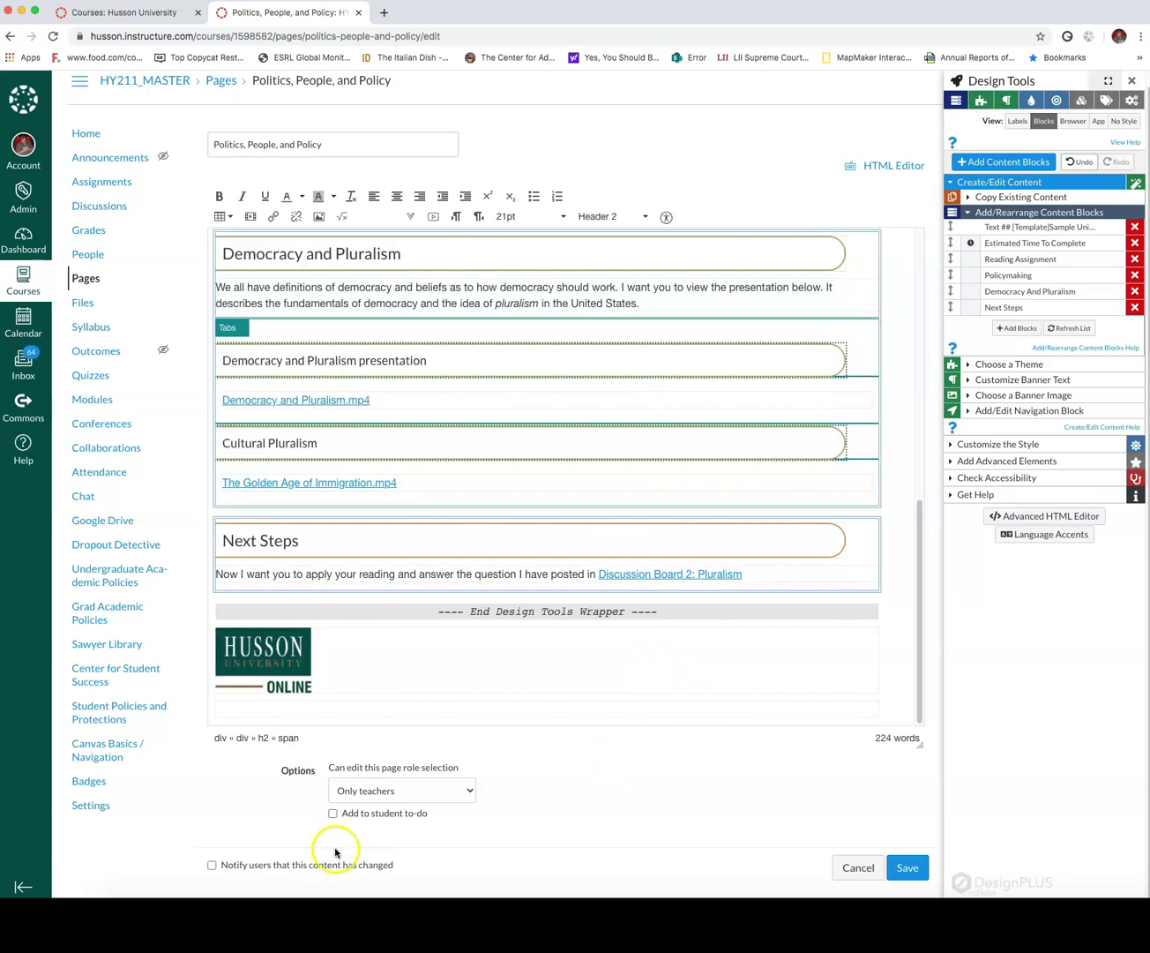
{"action": "left_click", "coordinate": [908, 866]}
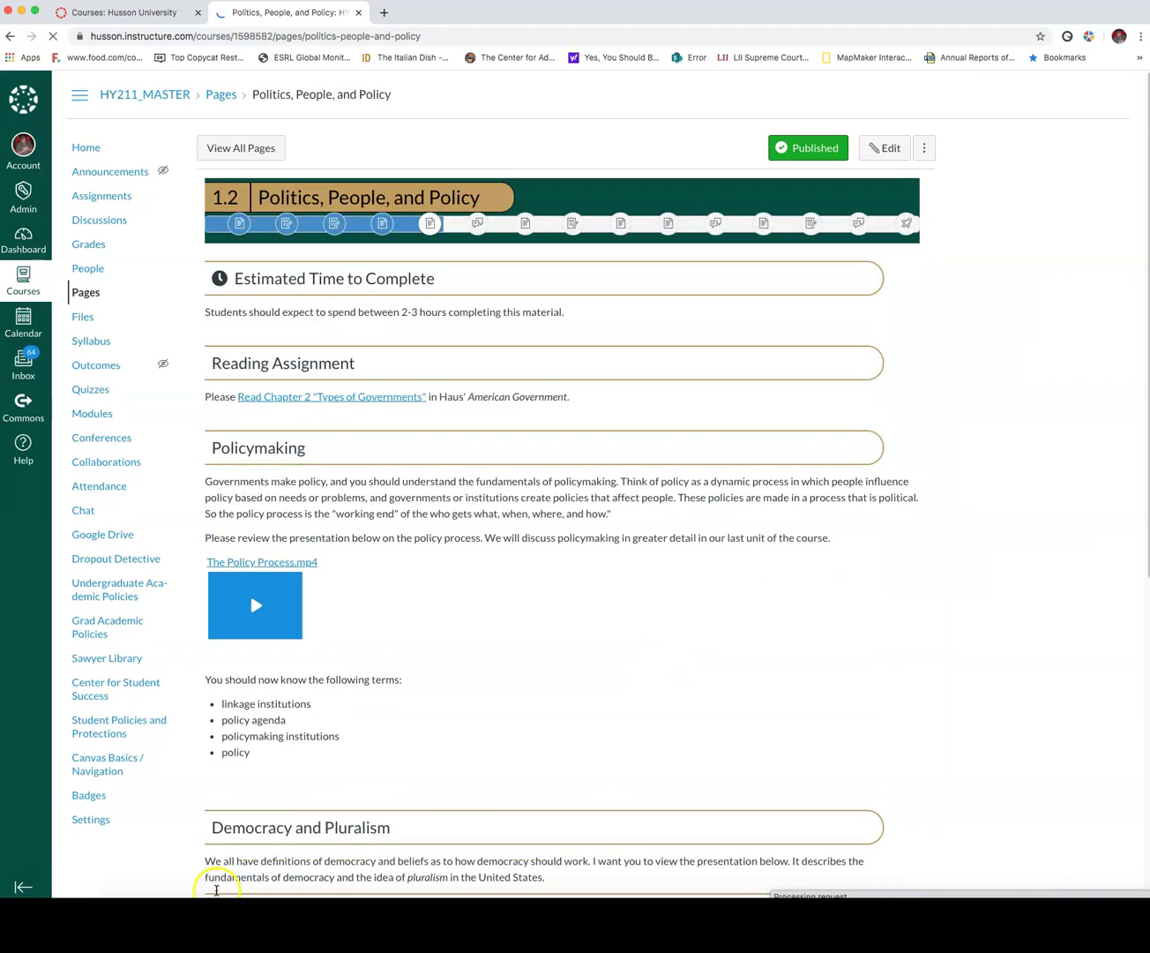
- Check the saved page by switching between the Democracy and Pluralism presentation and Cultural Pluralism tabs
{"action": "scroll", "coordinate": [385, 481], "scroll_direction": "down", "scroll_amount": 5}
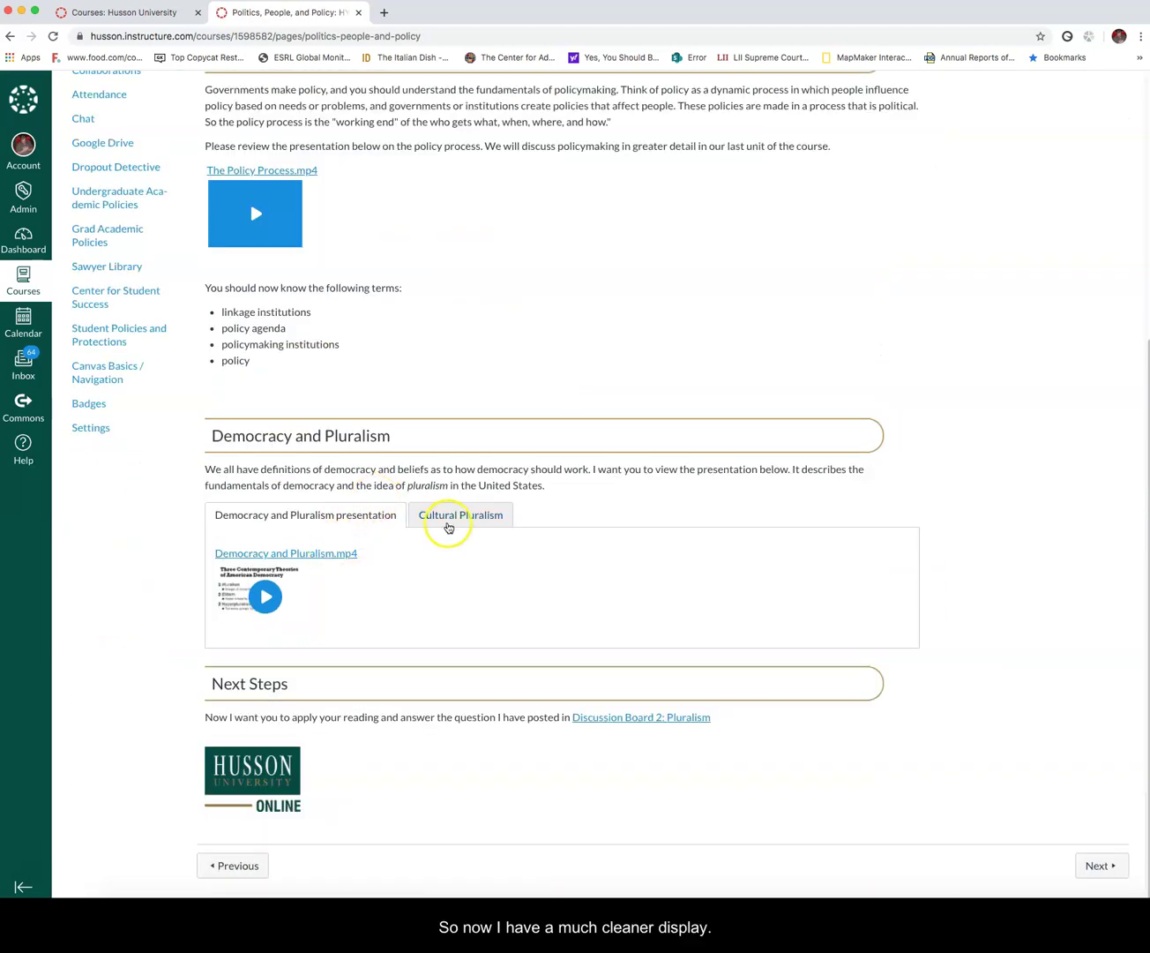
{"action": "left_click", "coordinate": [450, 520]}
{"action": "left_click", "coordinate": [353, 516]}
{"action": "left_click", "coordinate": [461, 518]}
{"action": "left_click", "coordinate": [371, 515]}
{"action": "left_click", "coordinate": [451, 515]}
{"action": "left_click", "coordinate": [354, 516]}
{"action": "left_click", "coordinate": [463, 516]}
{"action": "left_click", "coordinate": [343, 514]}
{"action": "scroll", "coordinate": [371, 415], "scroll_direction": "up", "scroll_amount": 5}
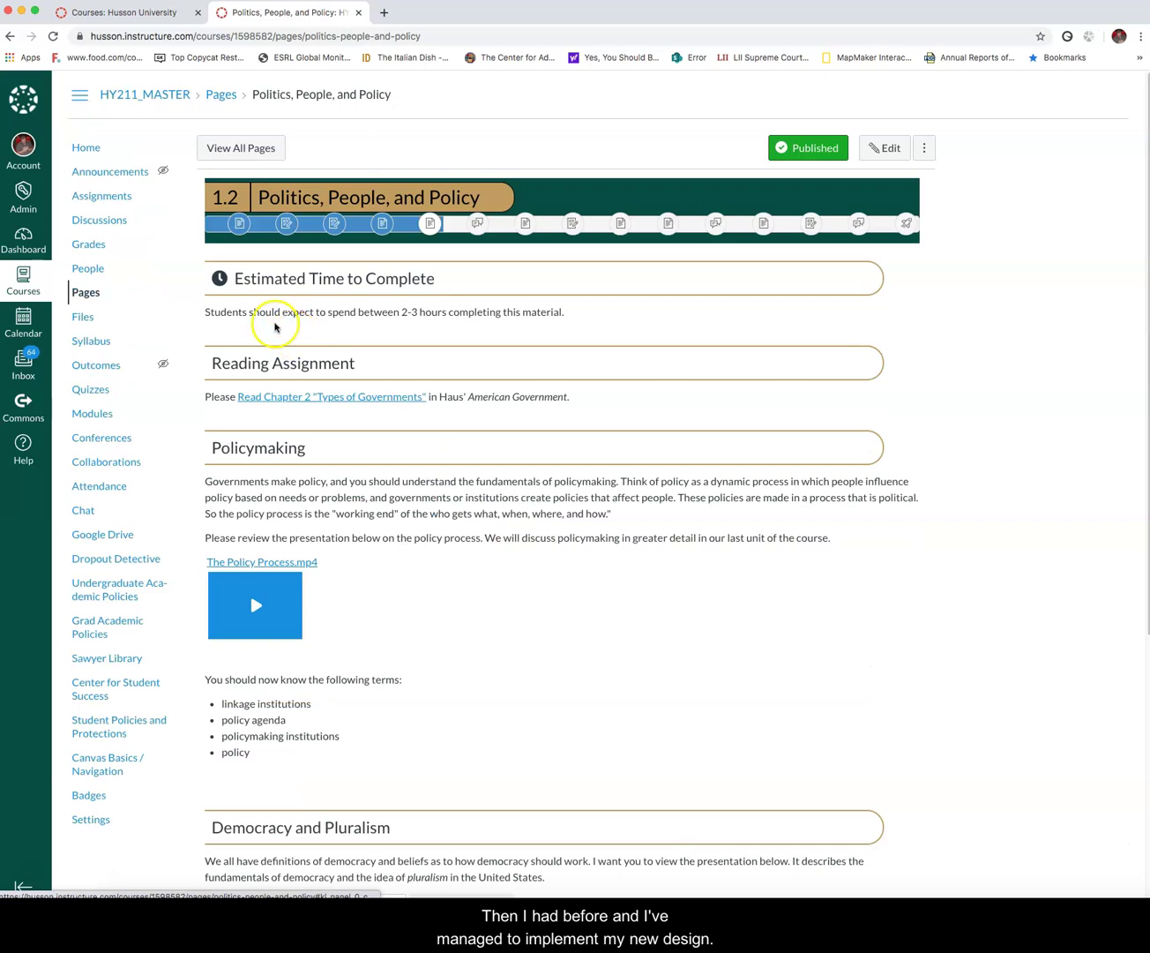